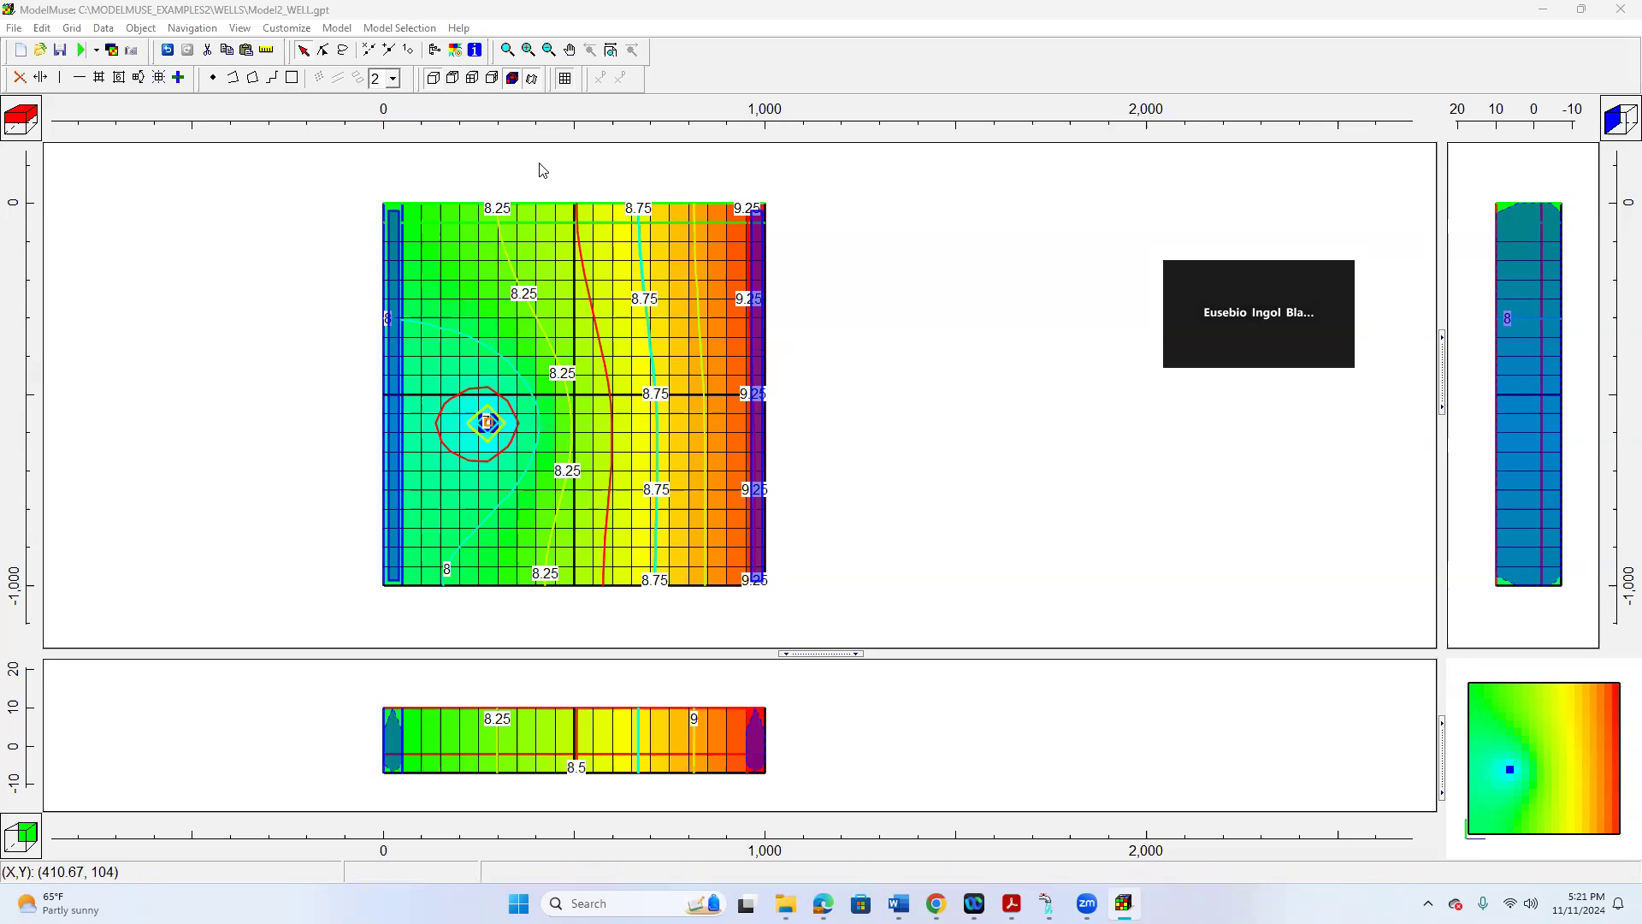
- Remove the head coloring from the grid by setting the Color Grid data set to none in the data visualization settings
click(451, 51)
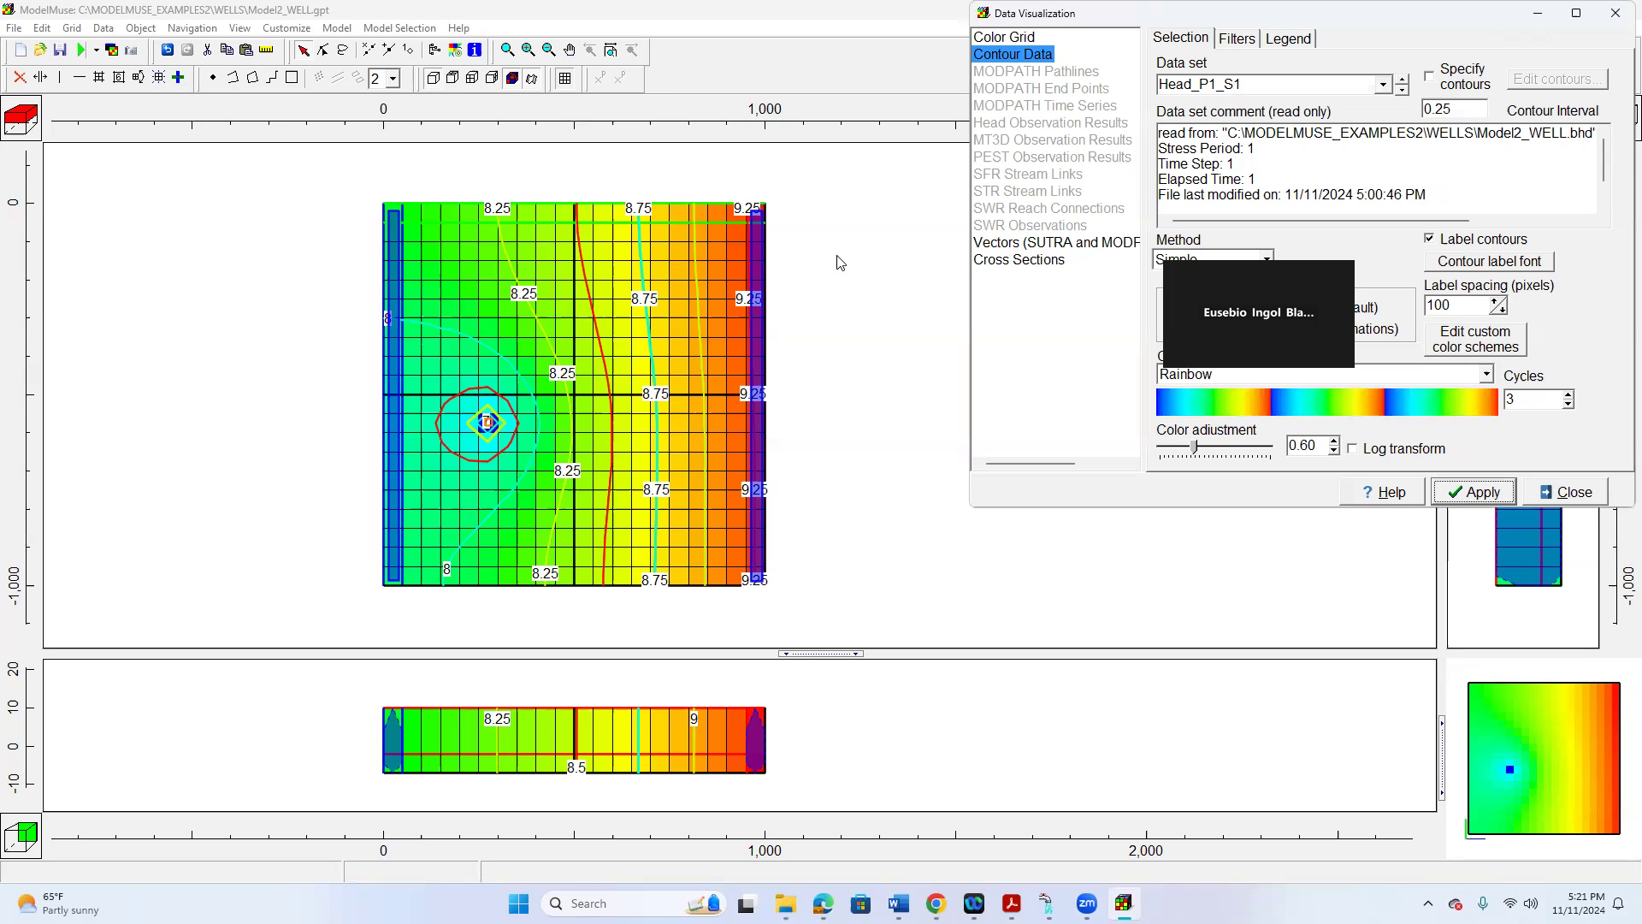
drag(1480, 23, 1399, 199)
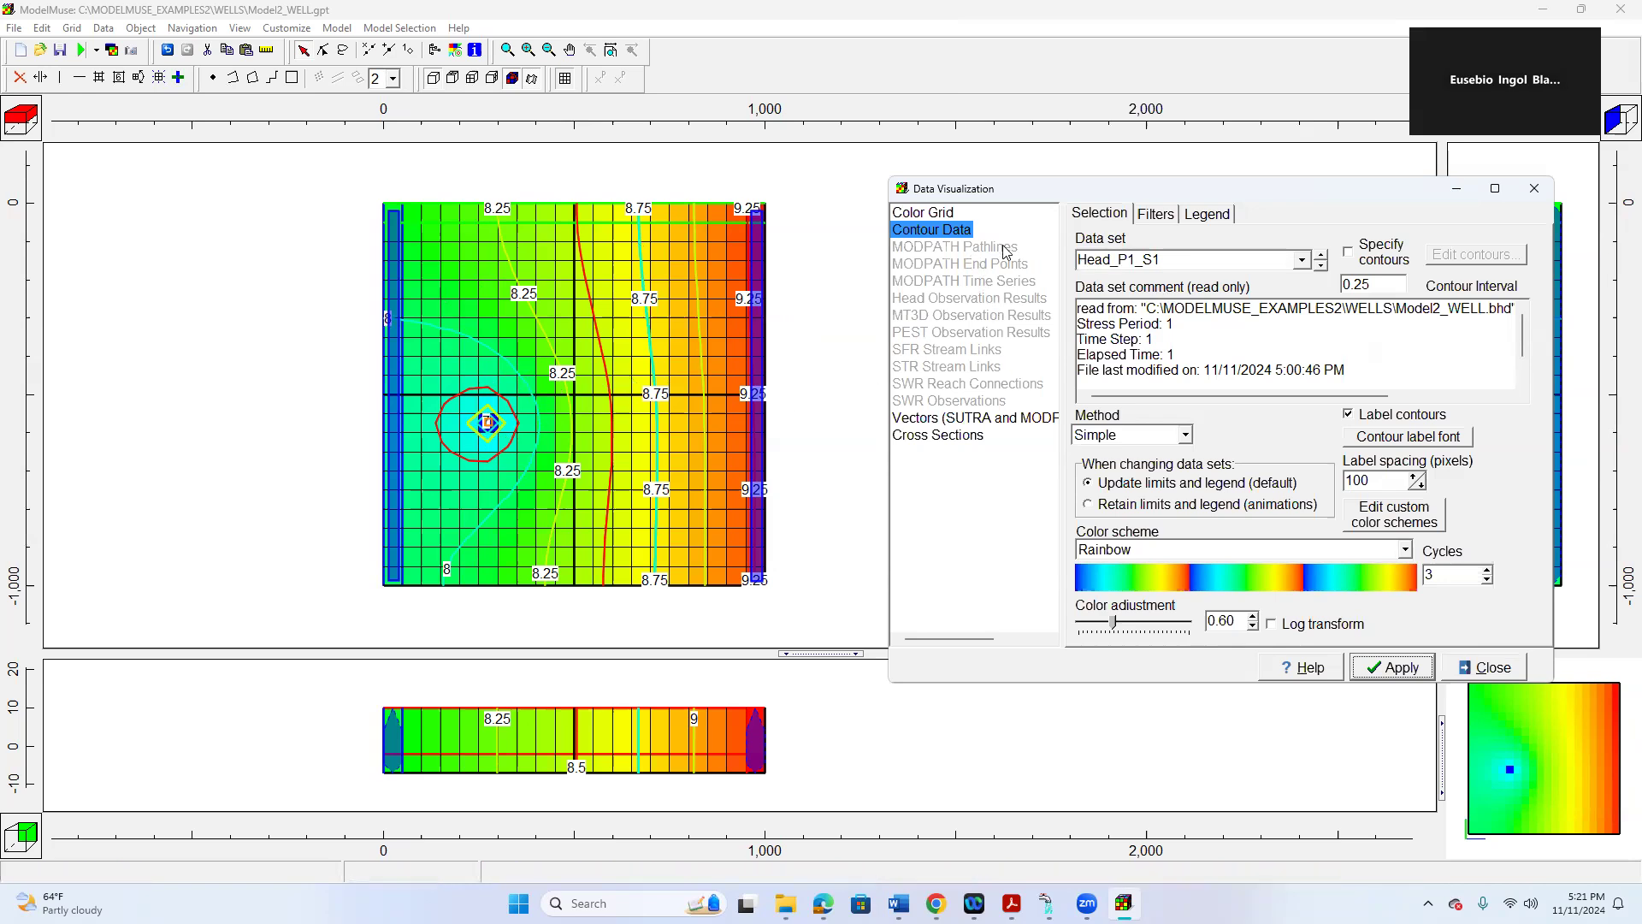
click(932, 215)
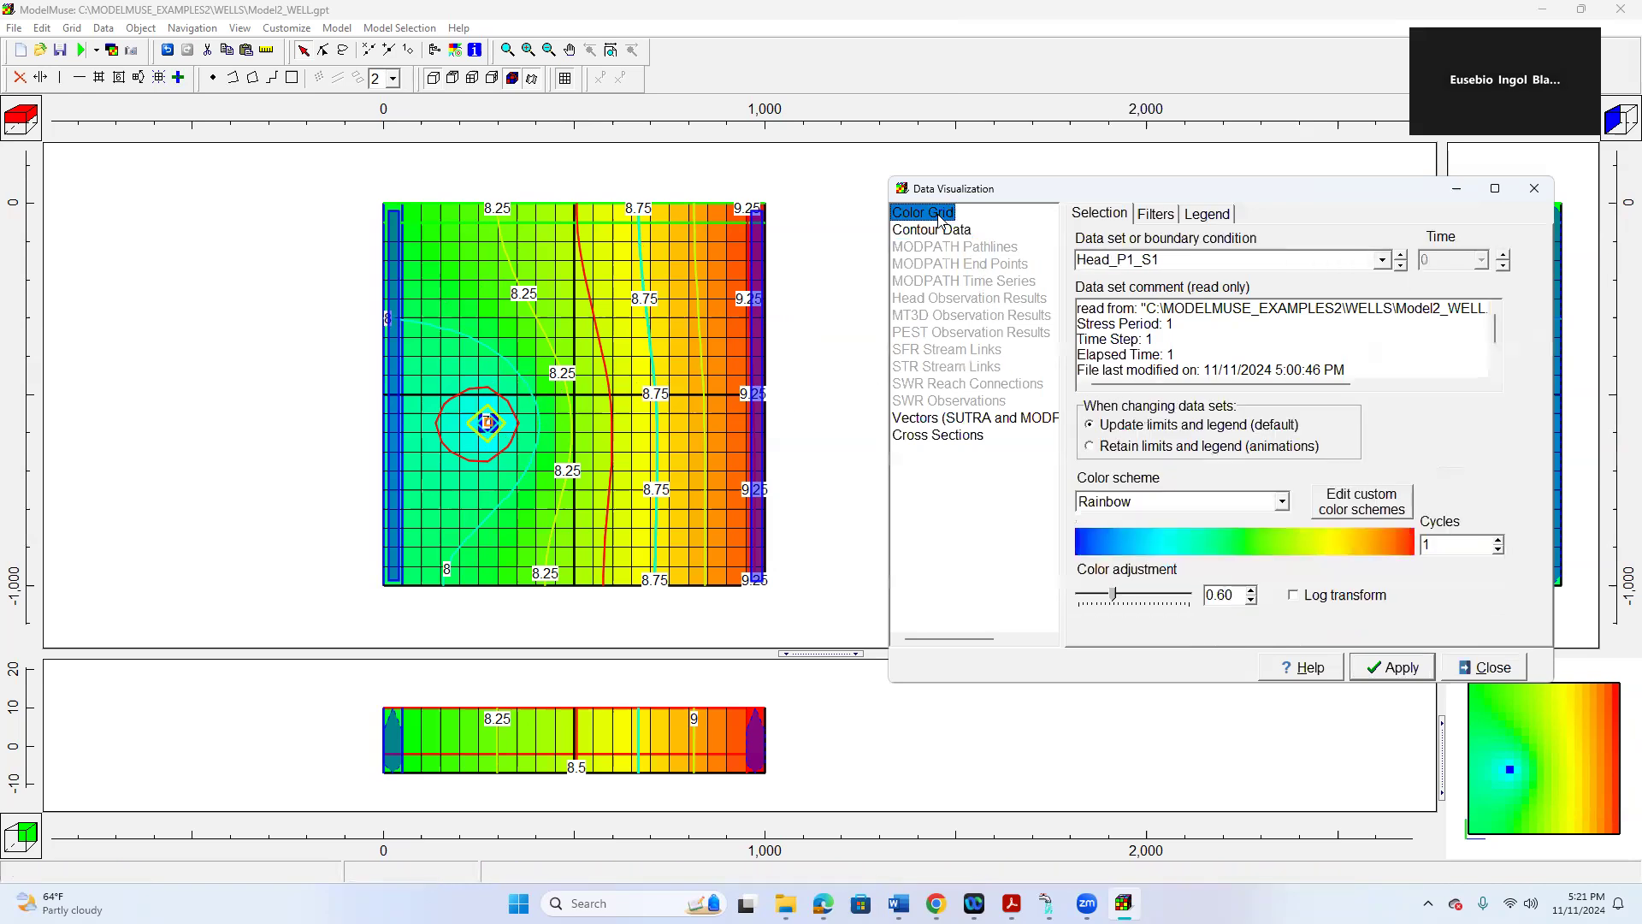
click(1379, 261)
click(1150, 278)
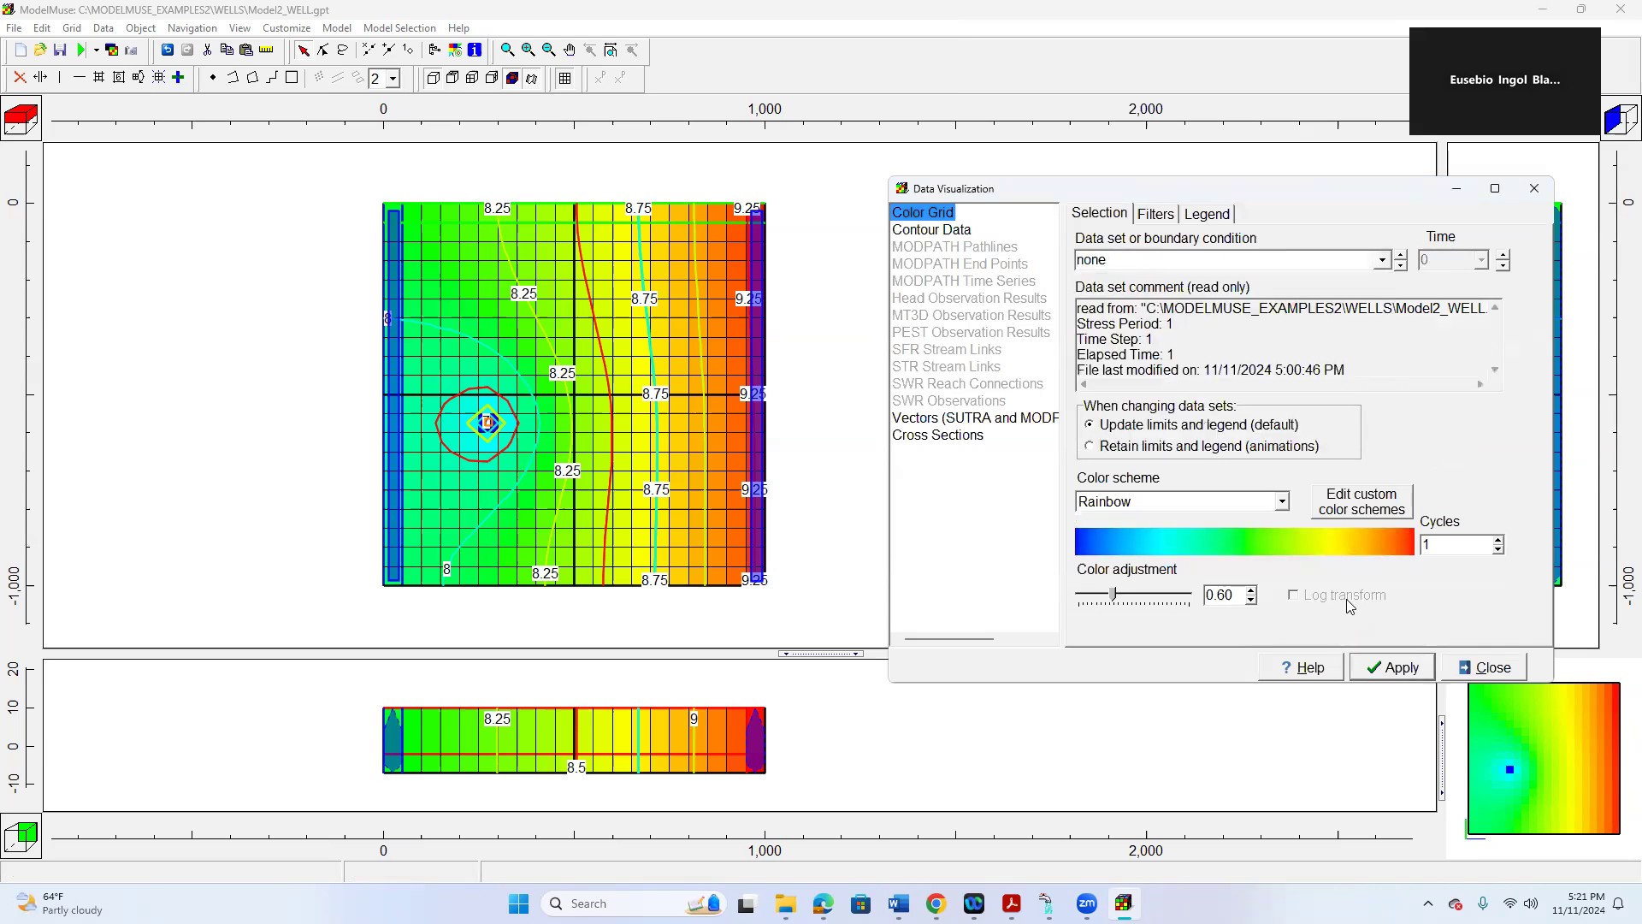
click(1386, 665)
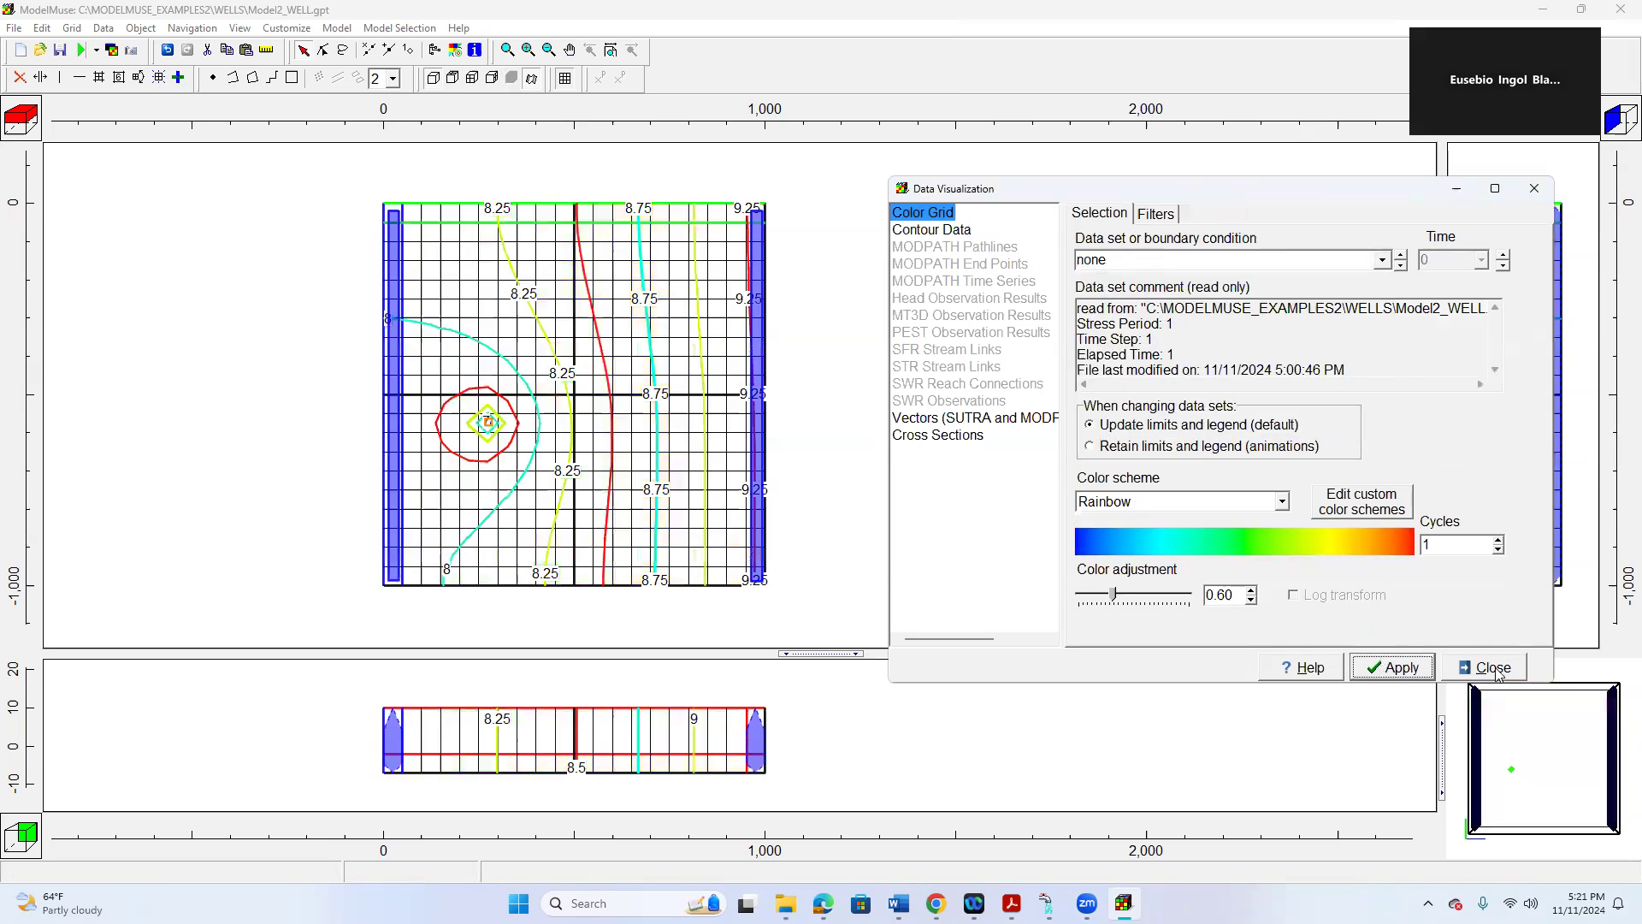
click(1488, 668)
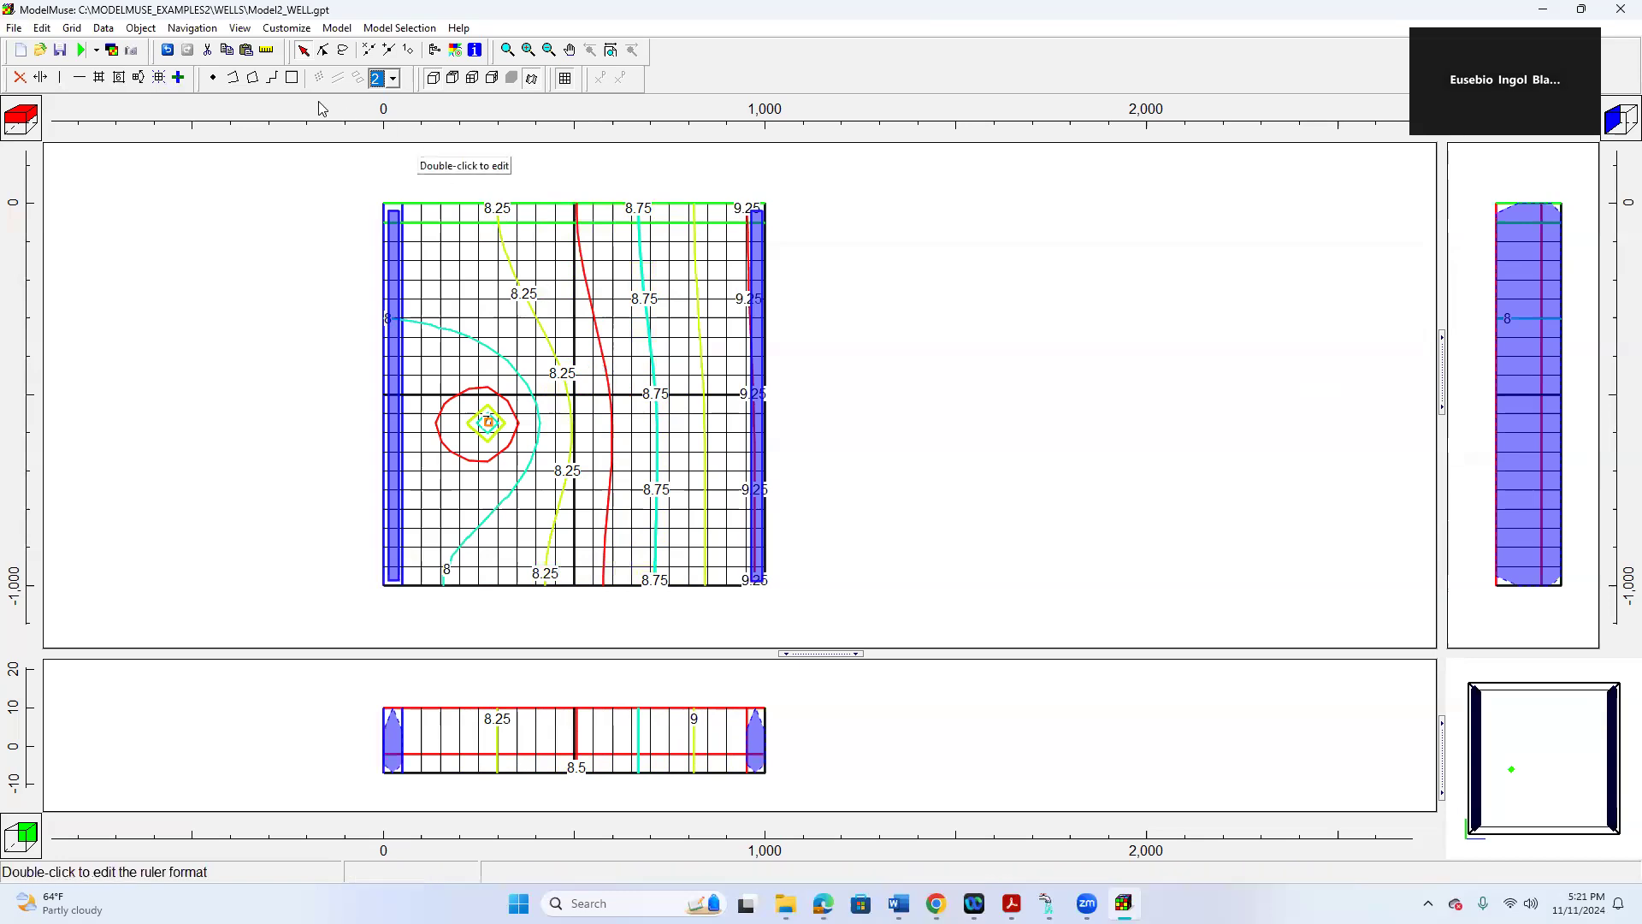
- Enable the MODPATH post processor with Pathlines as the output mode, keeping the Forward tracking direction
click(337, 28)
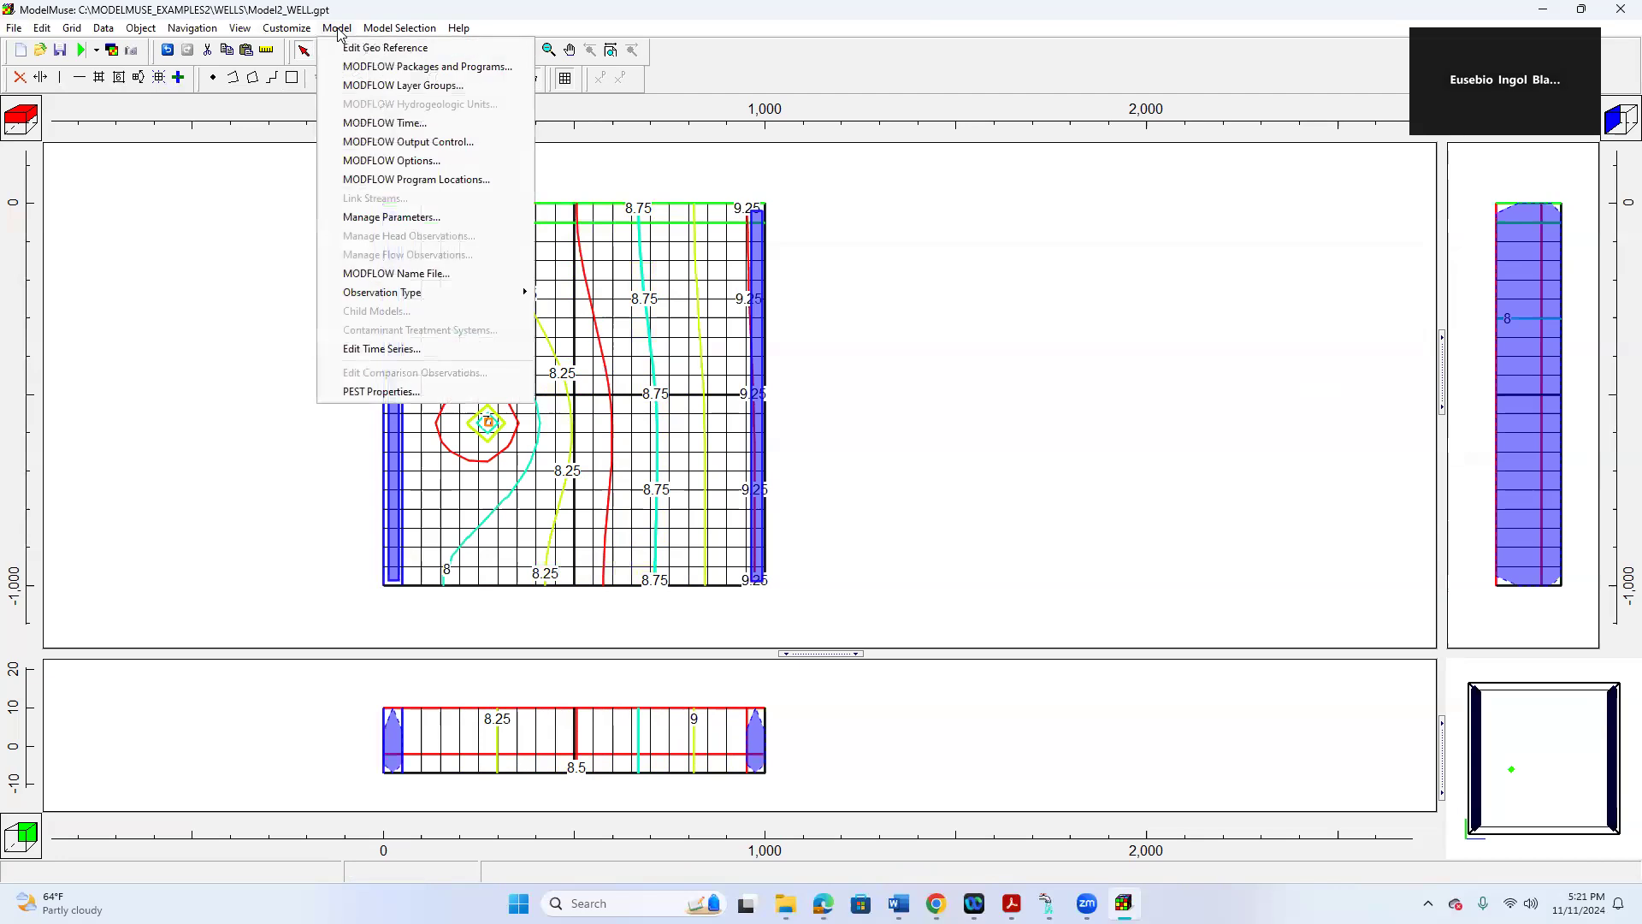
click(388, 69)
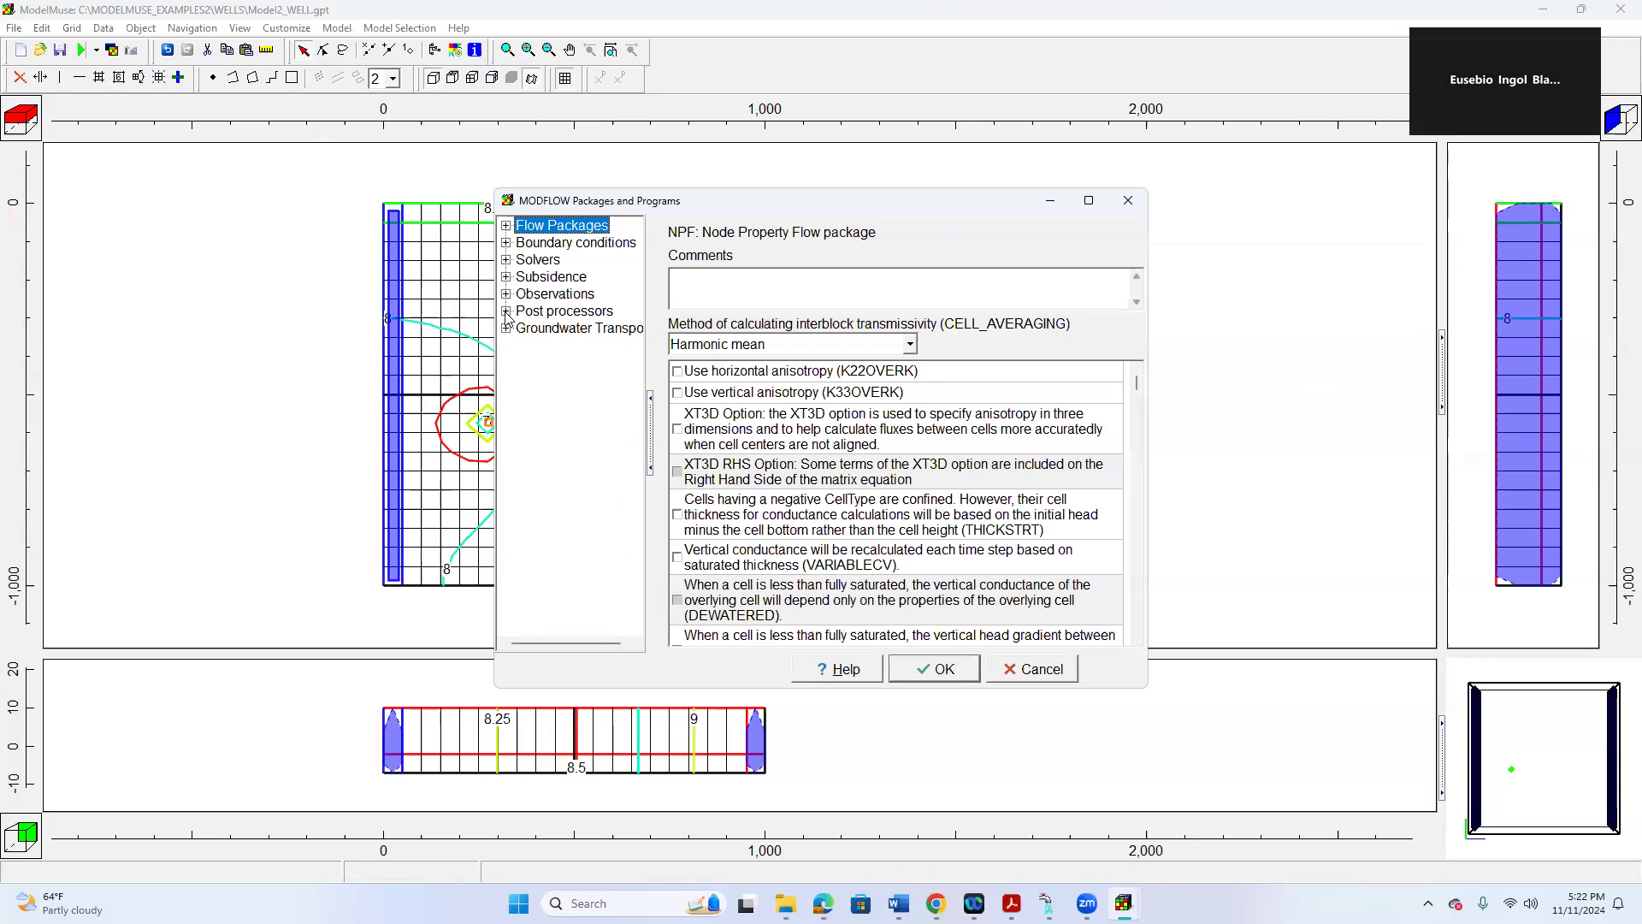
click(506, 312)
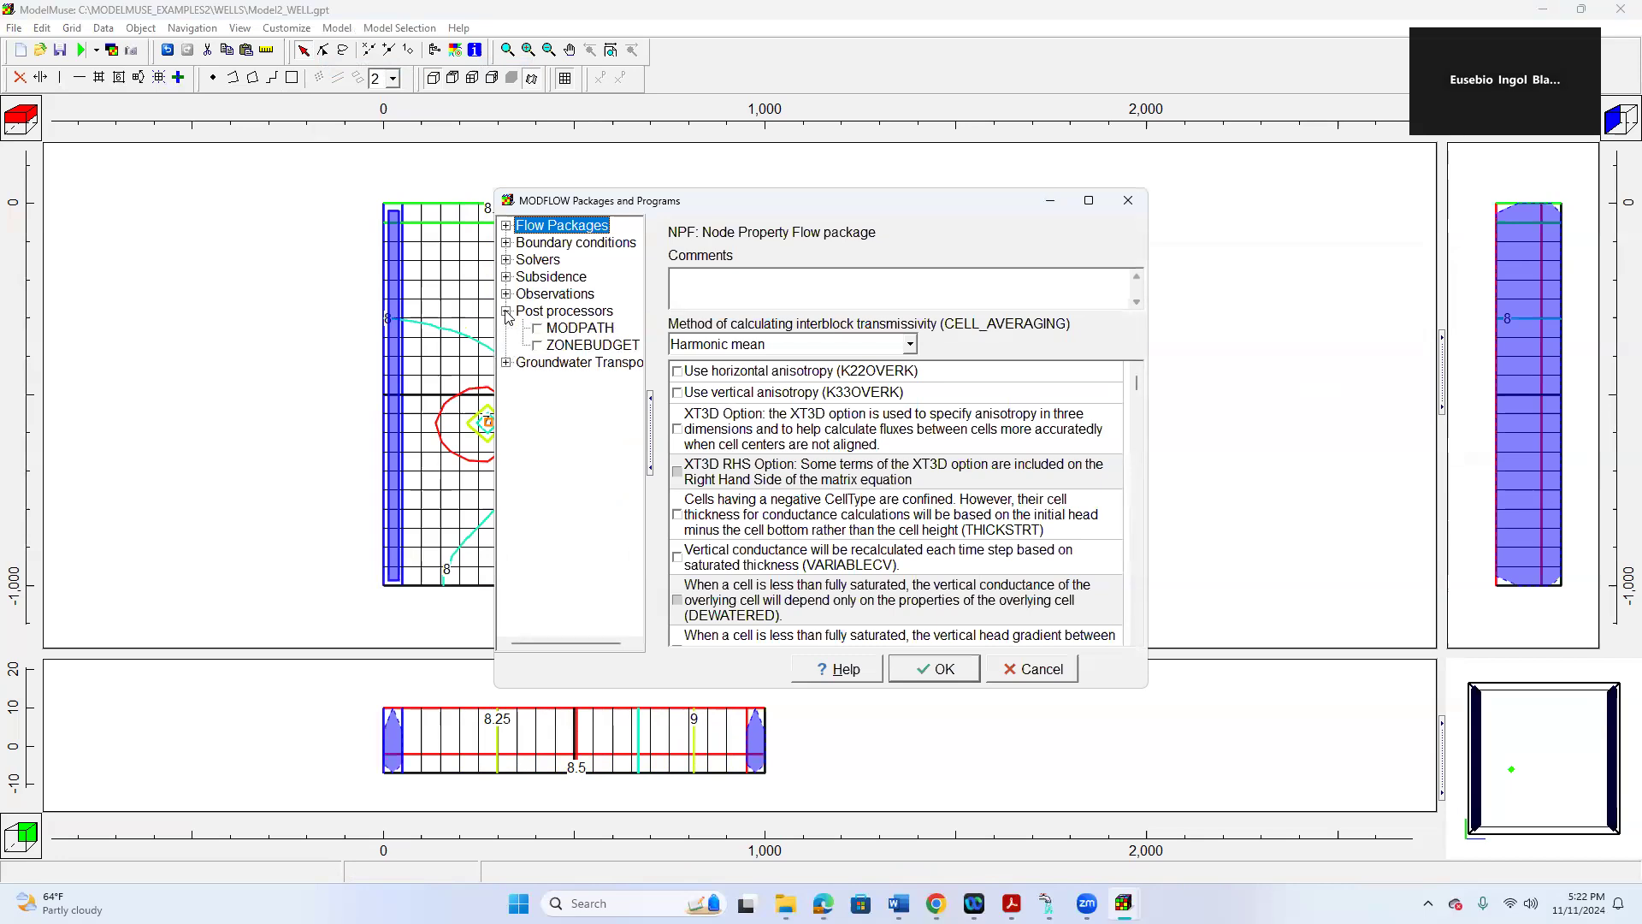
click(539, 332)
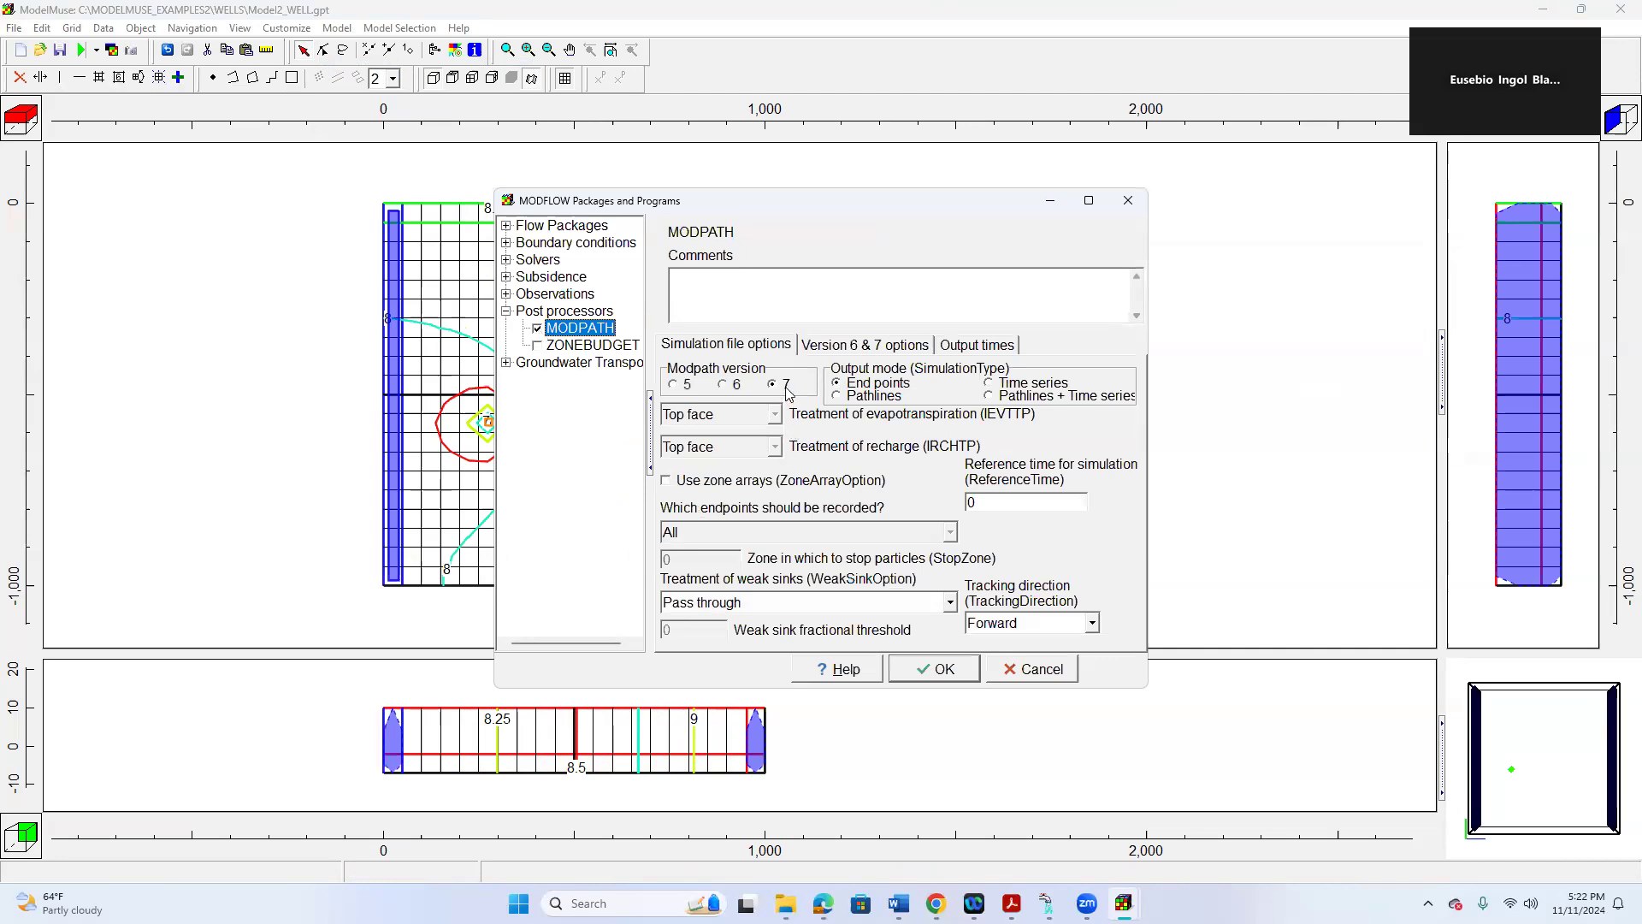
click(837, 398)
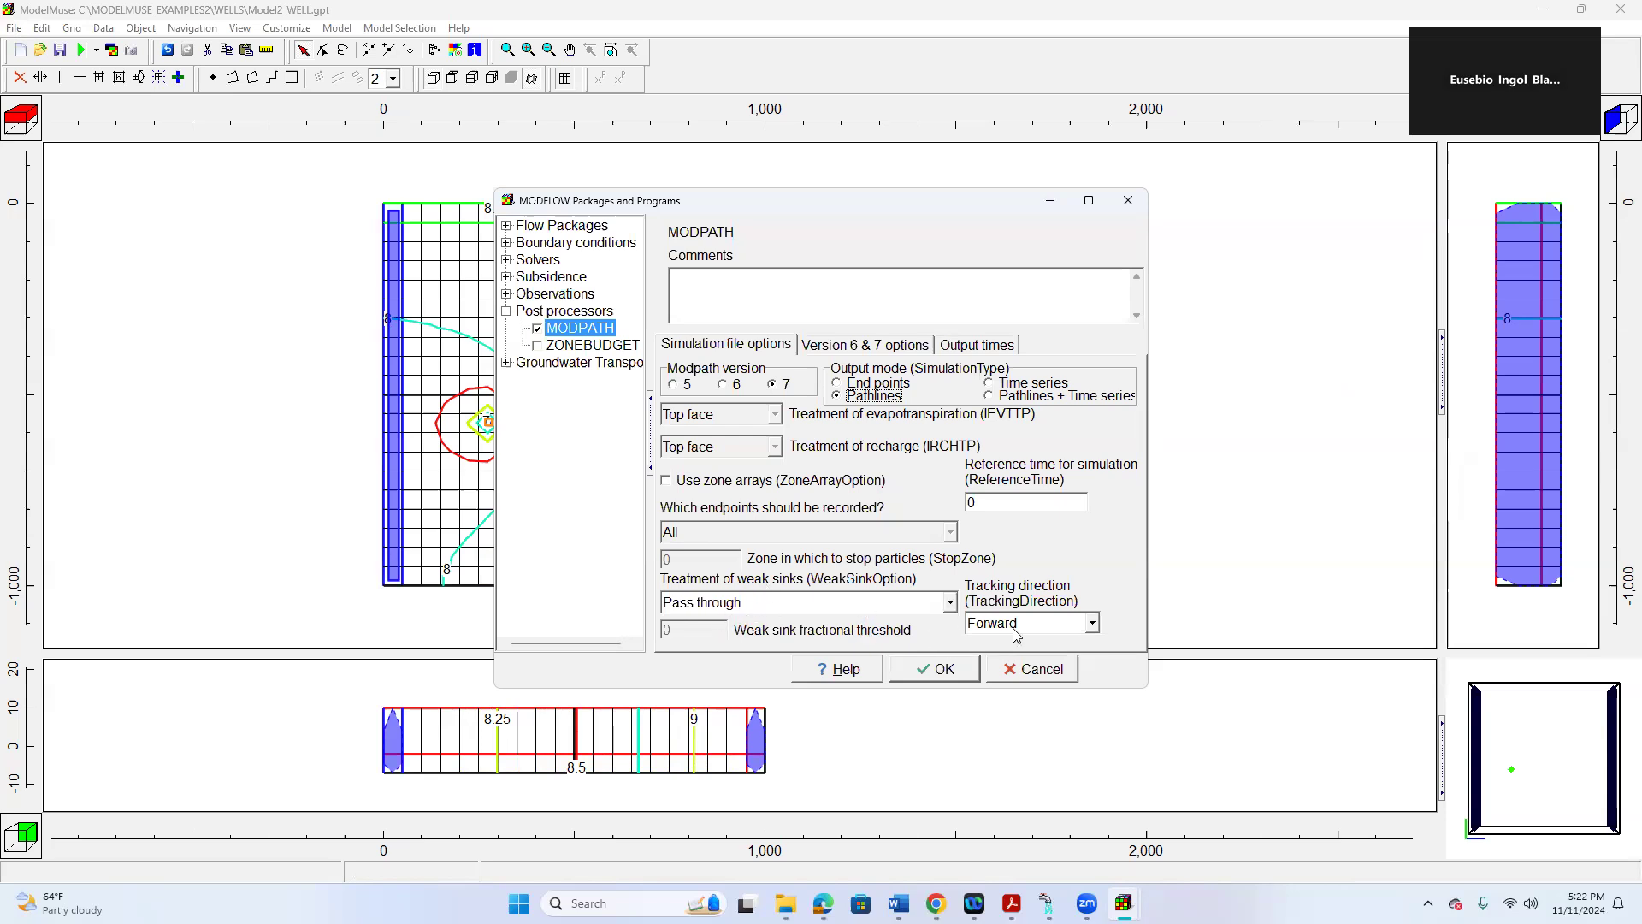
click(1090, 623)
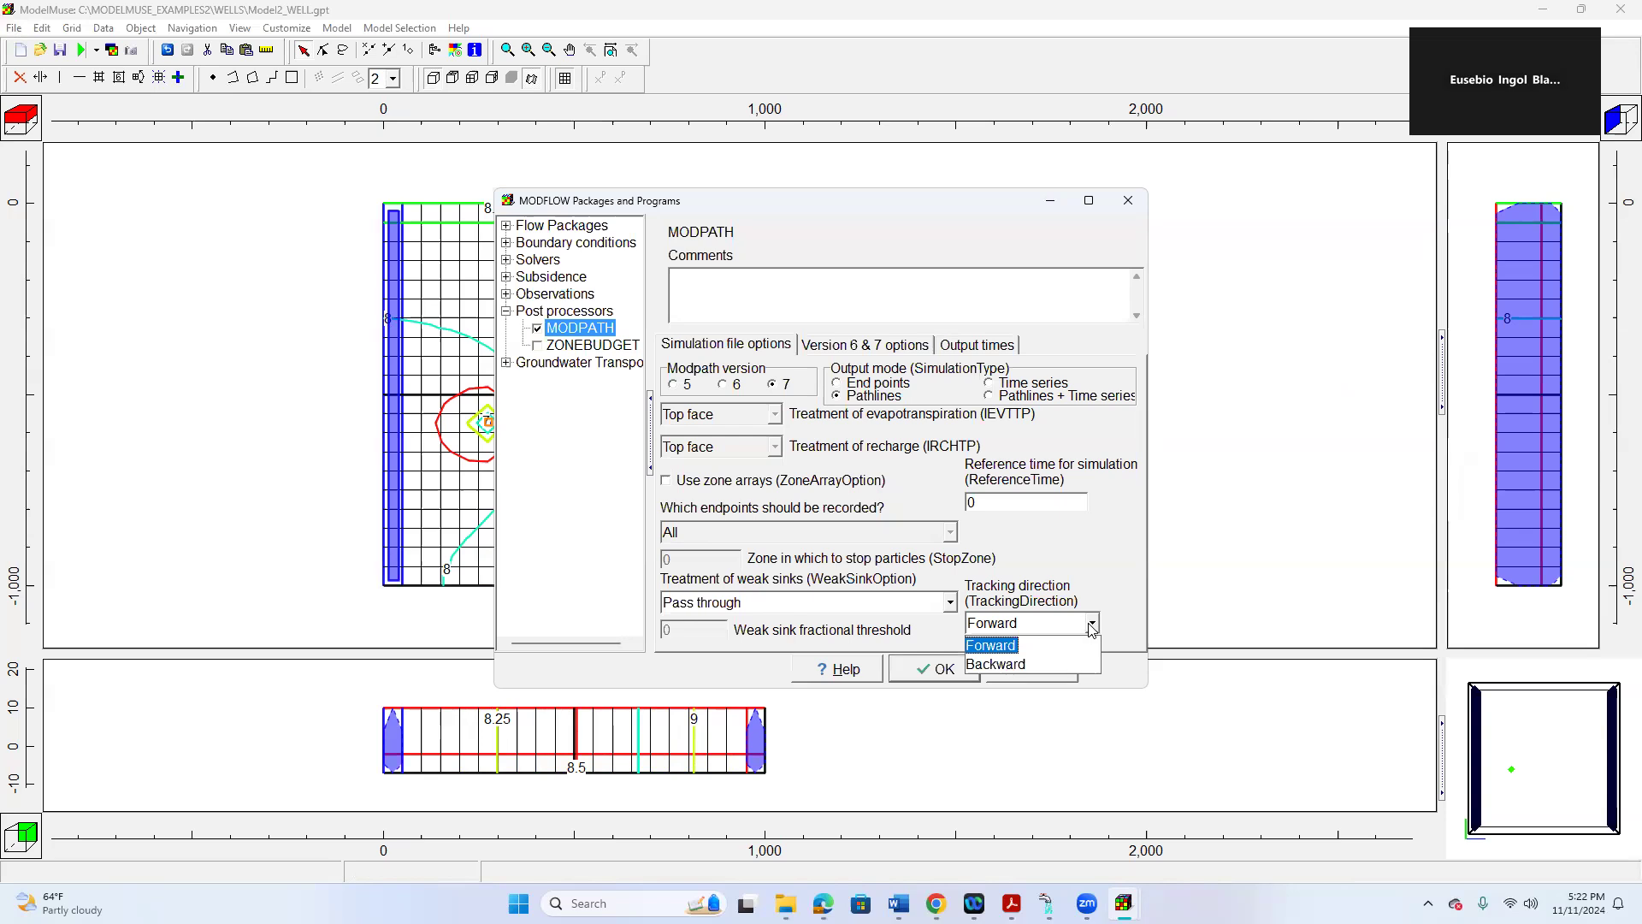
click(1094, 627)
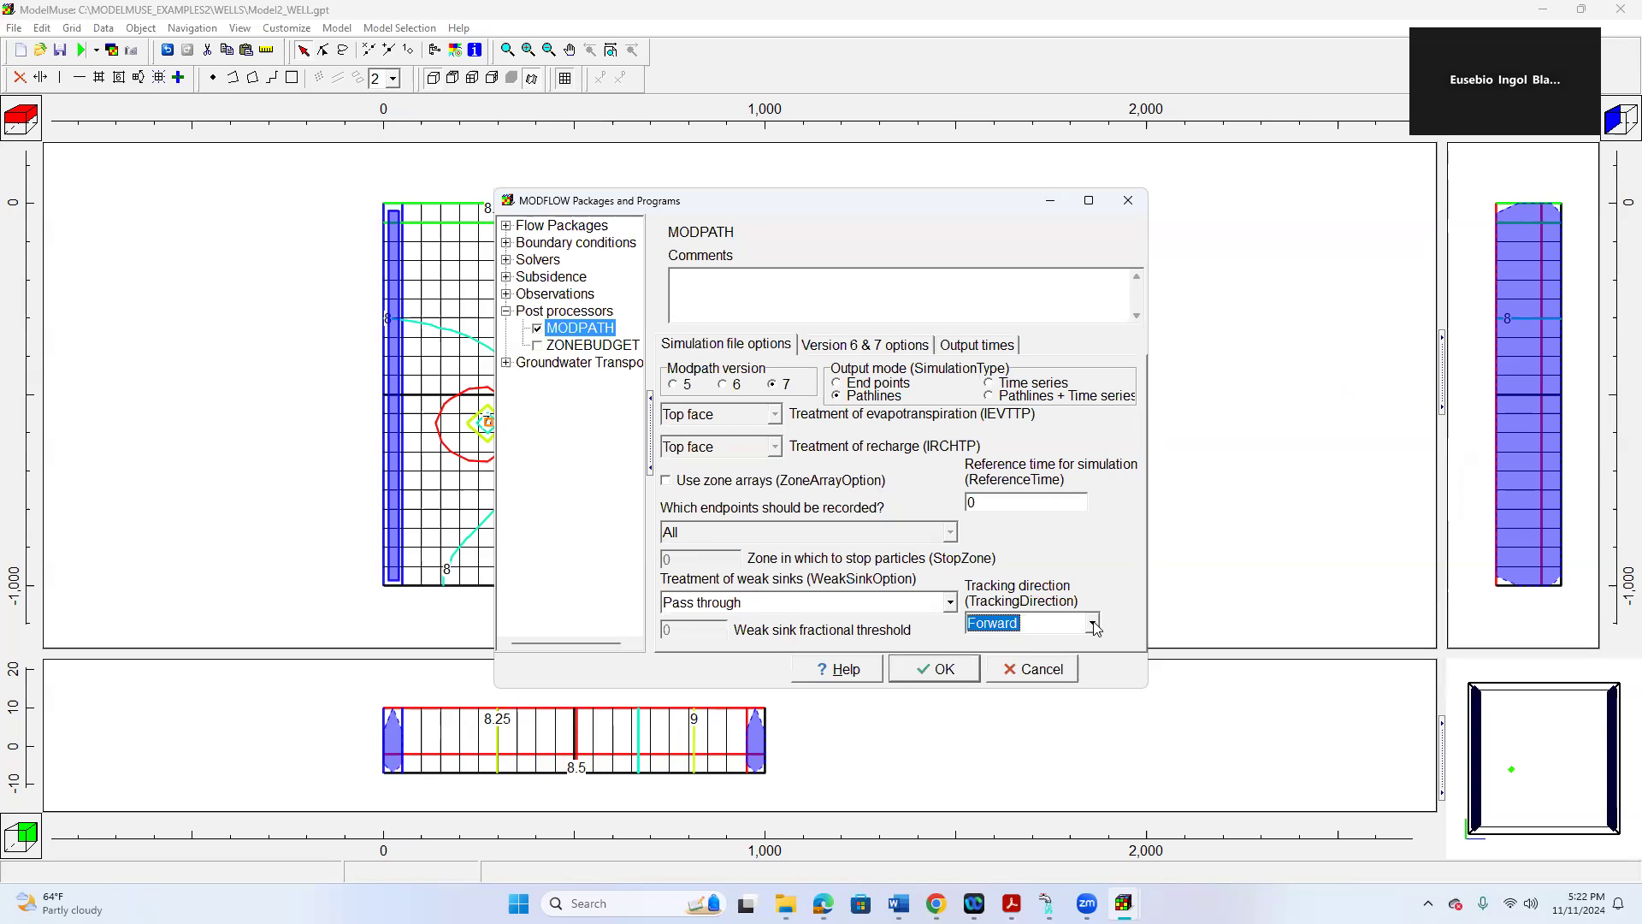
- Set MODPATH's end of particle tracking to Stop at termination points (steady-state) (2) and accept the package settings
click(976, 346)
click(906, 346)
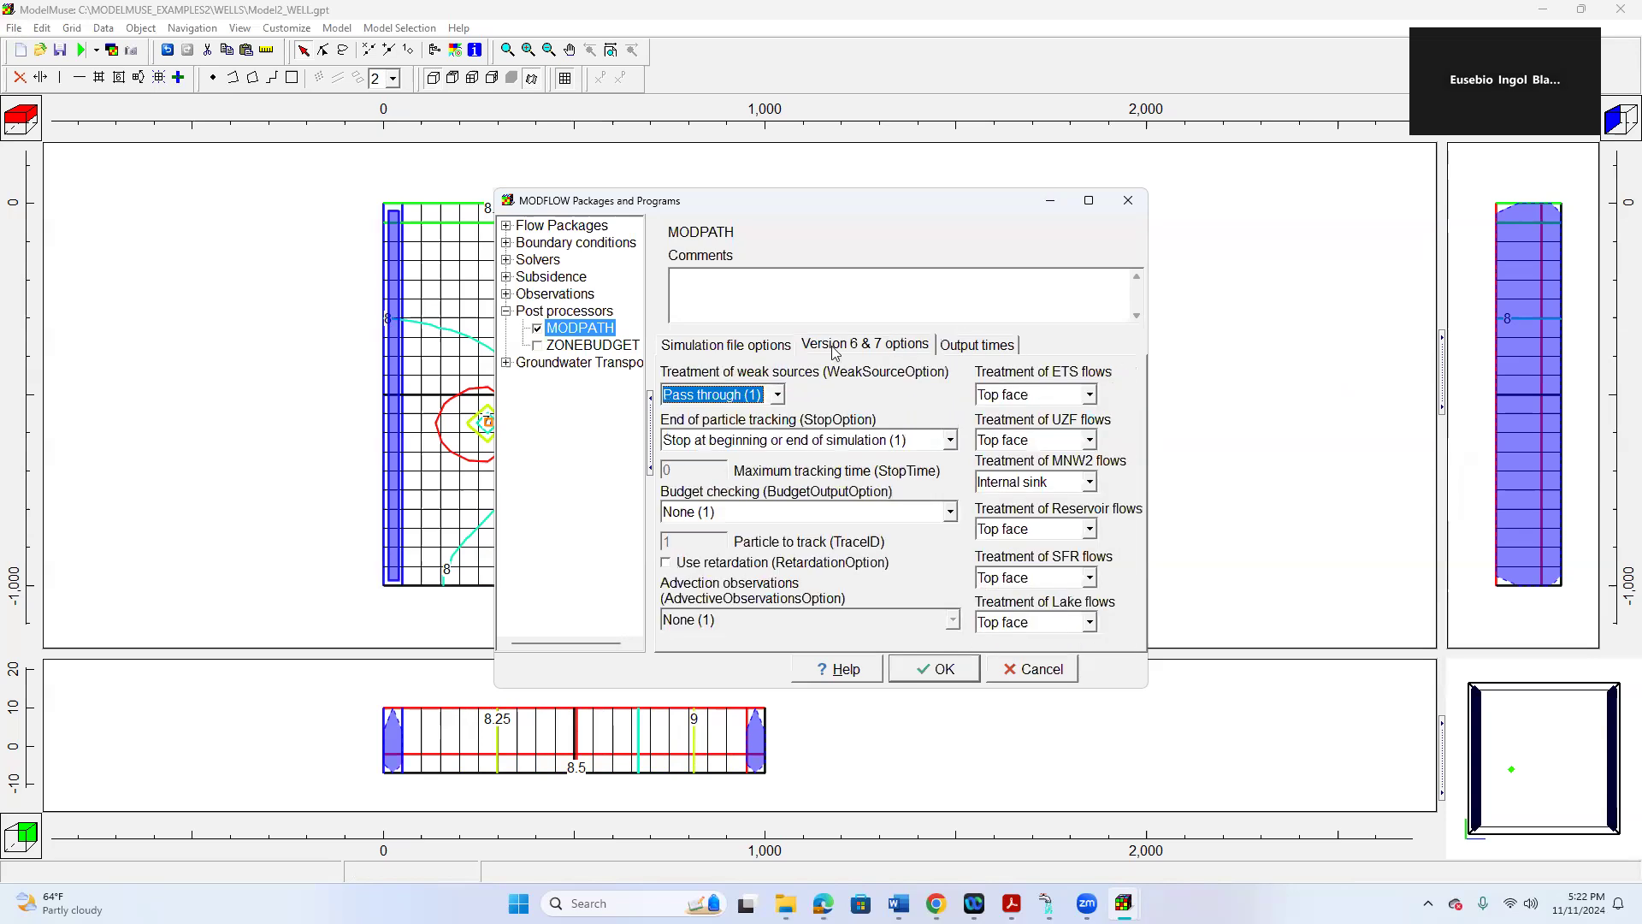
click(748, 351)
click(827, 344)
click(774, 398)
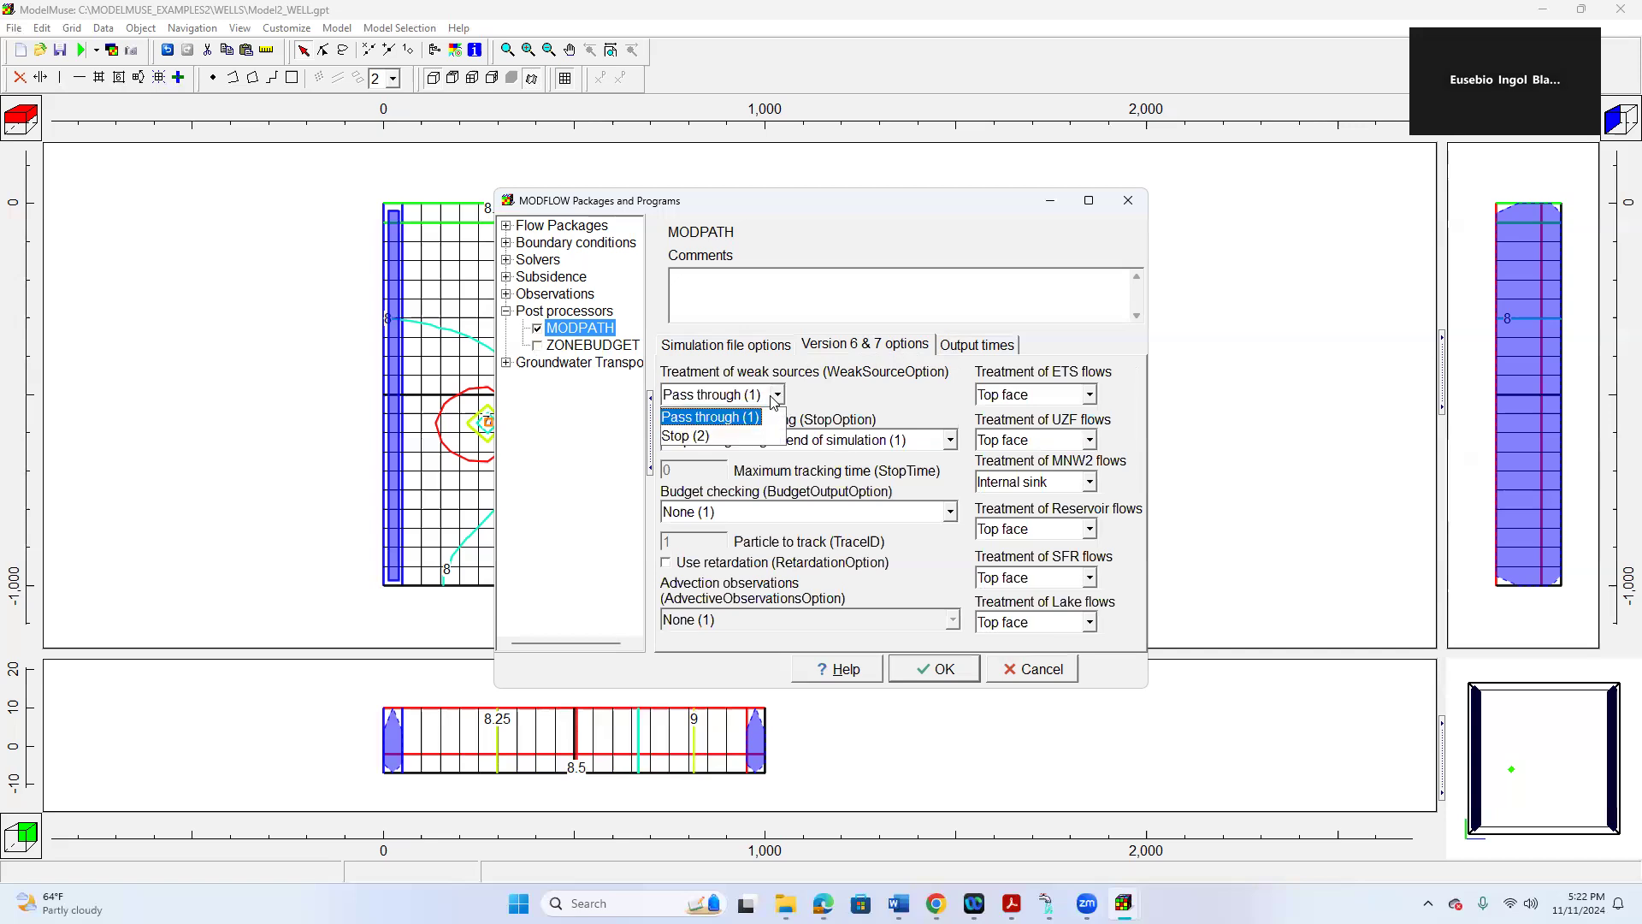
click(776, 396)
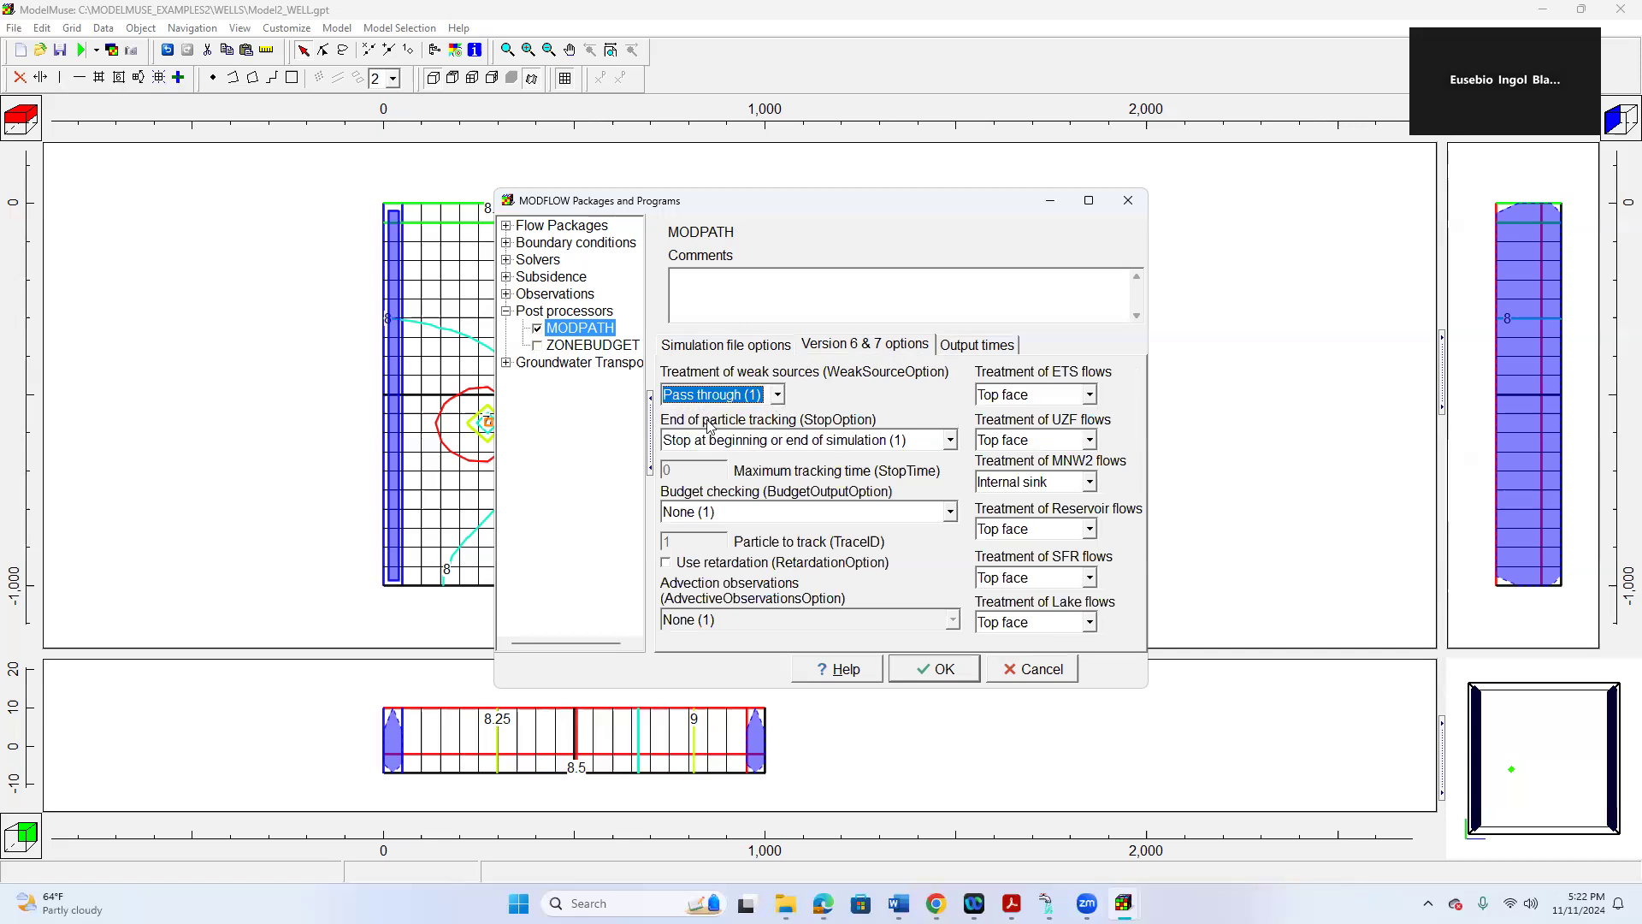
click(951, 441)
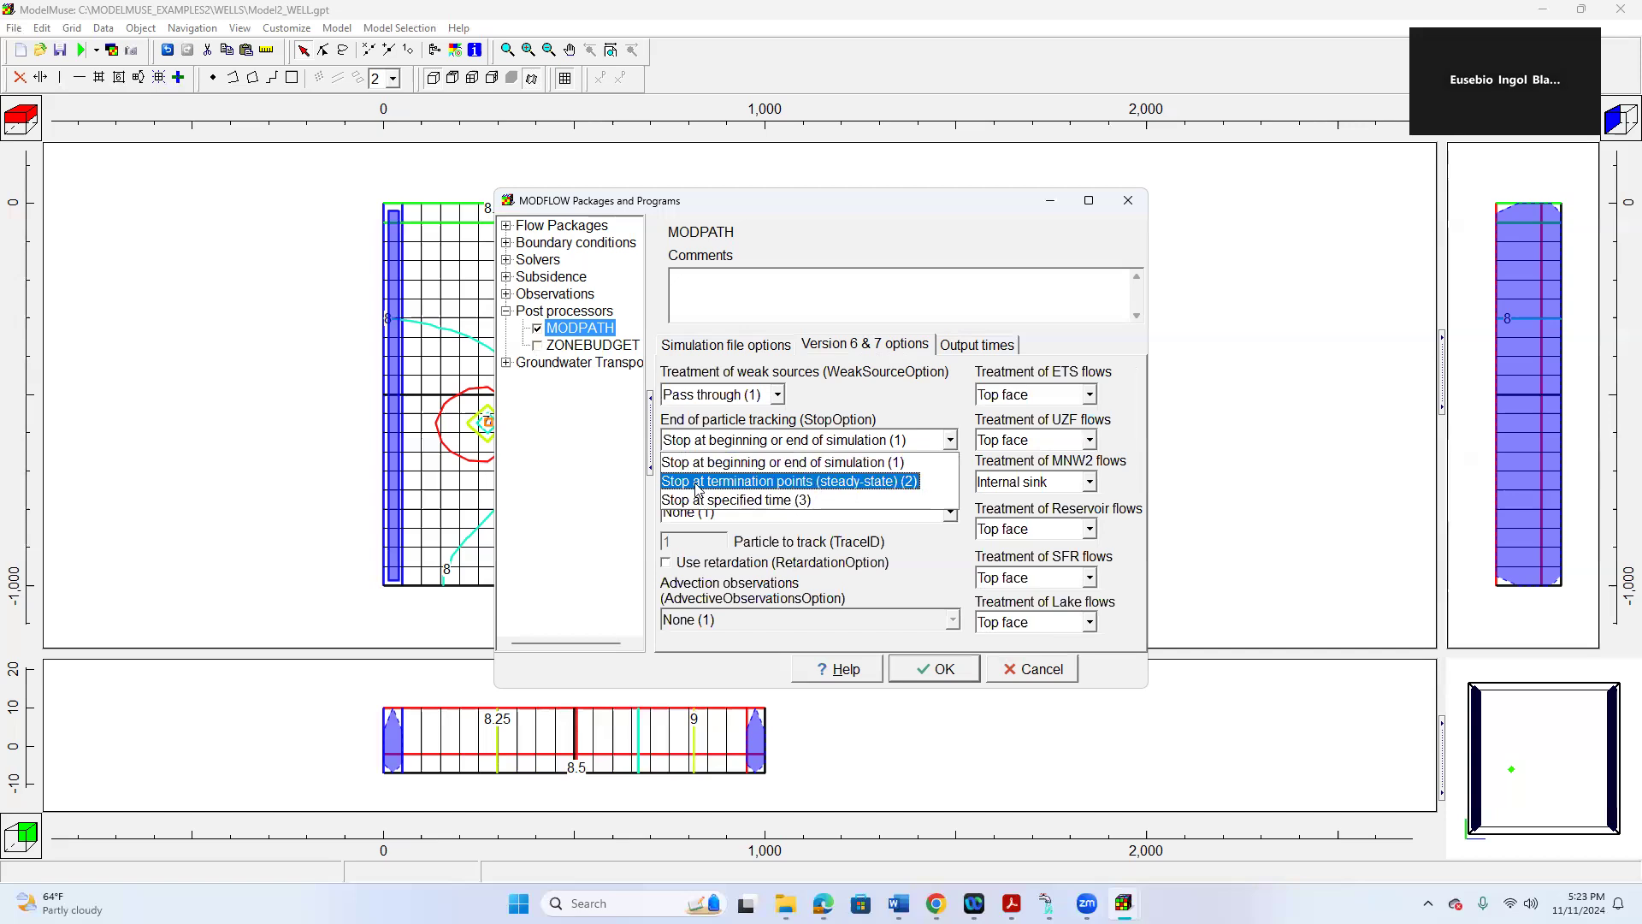
click(858, 487)
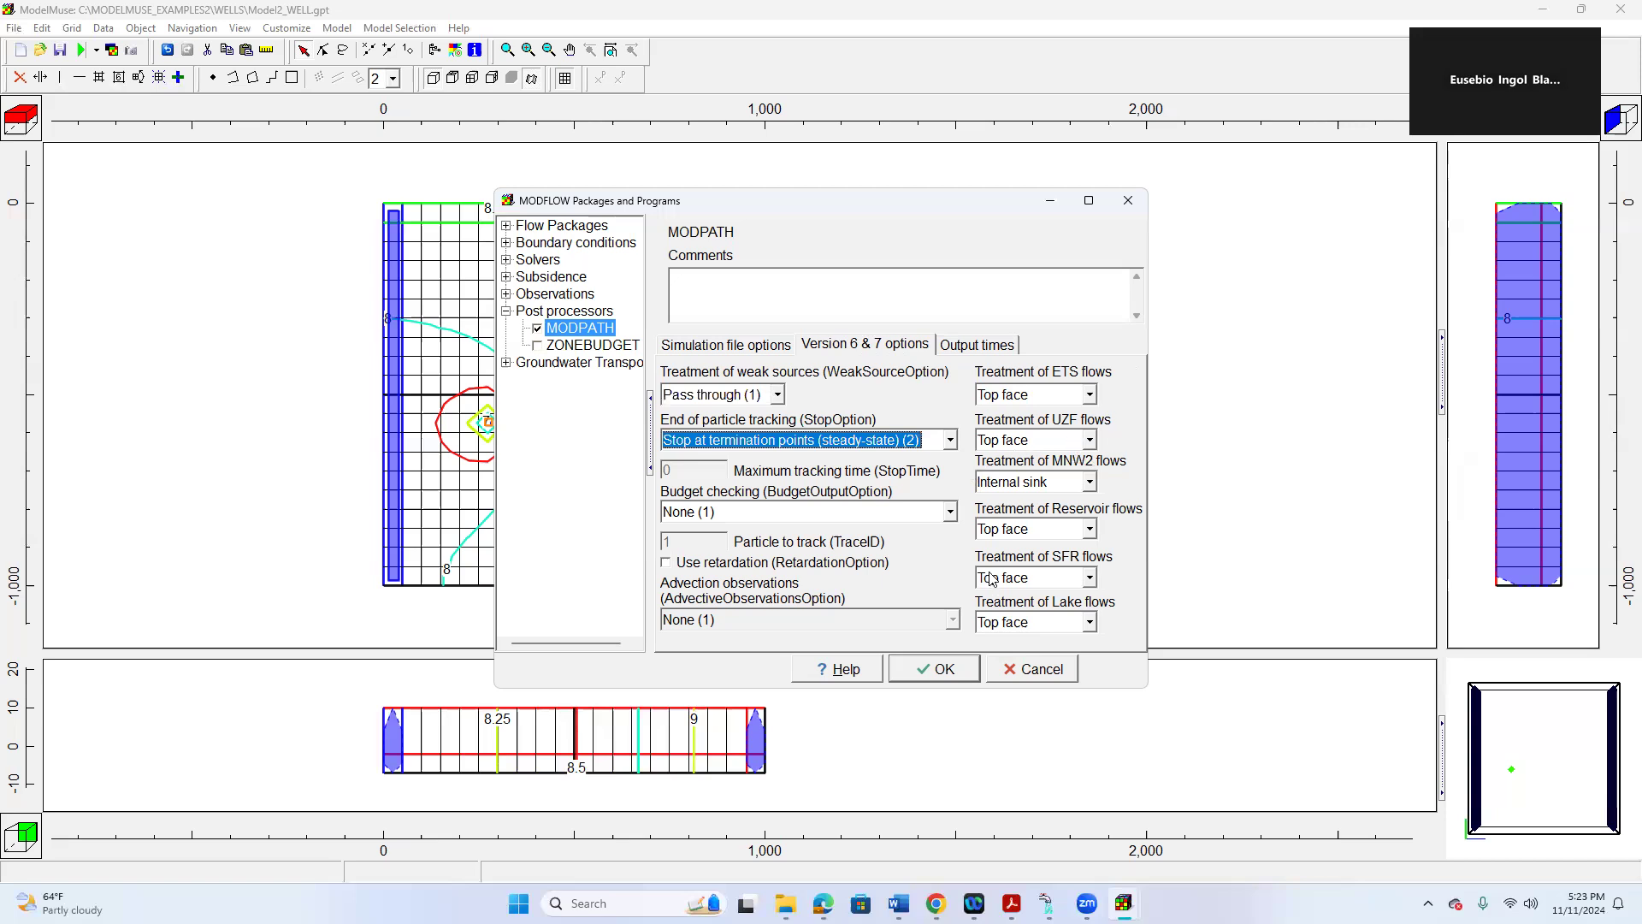
click(1081, 443)
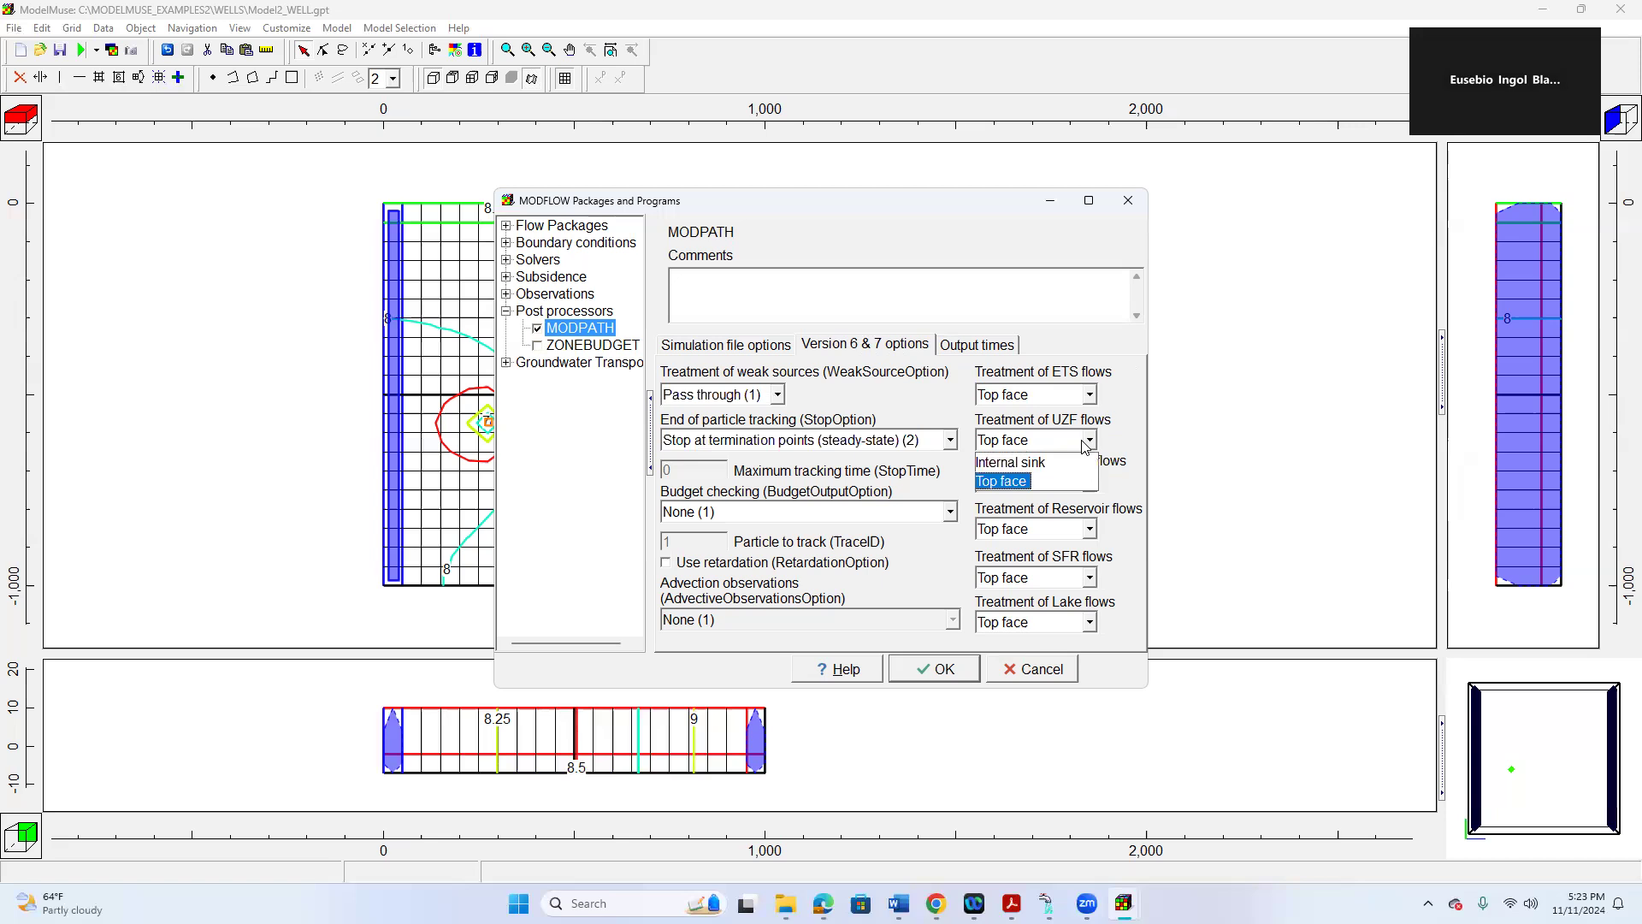
click(984, 473)
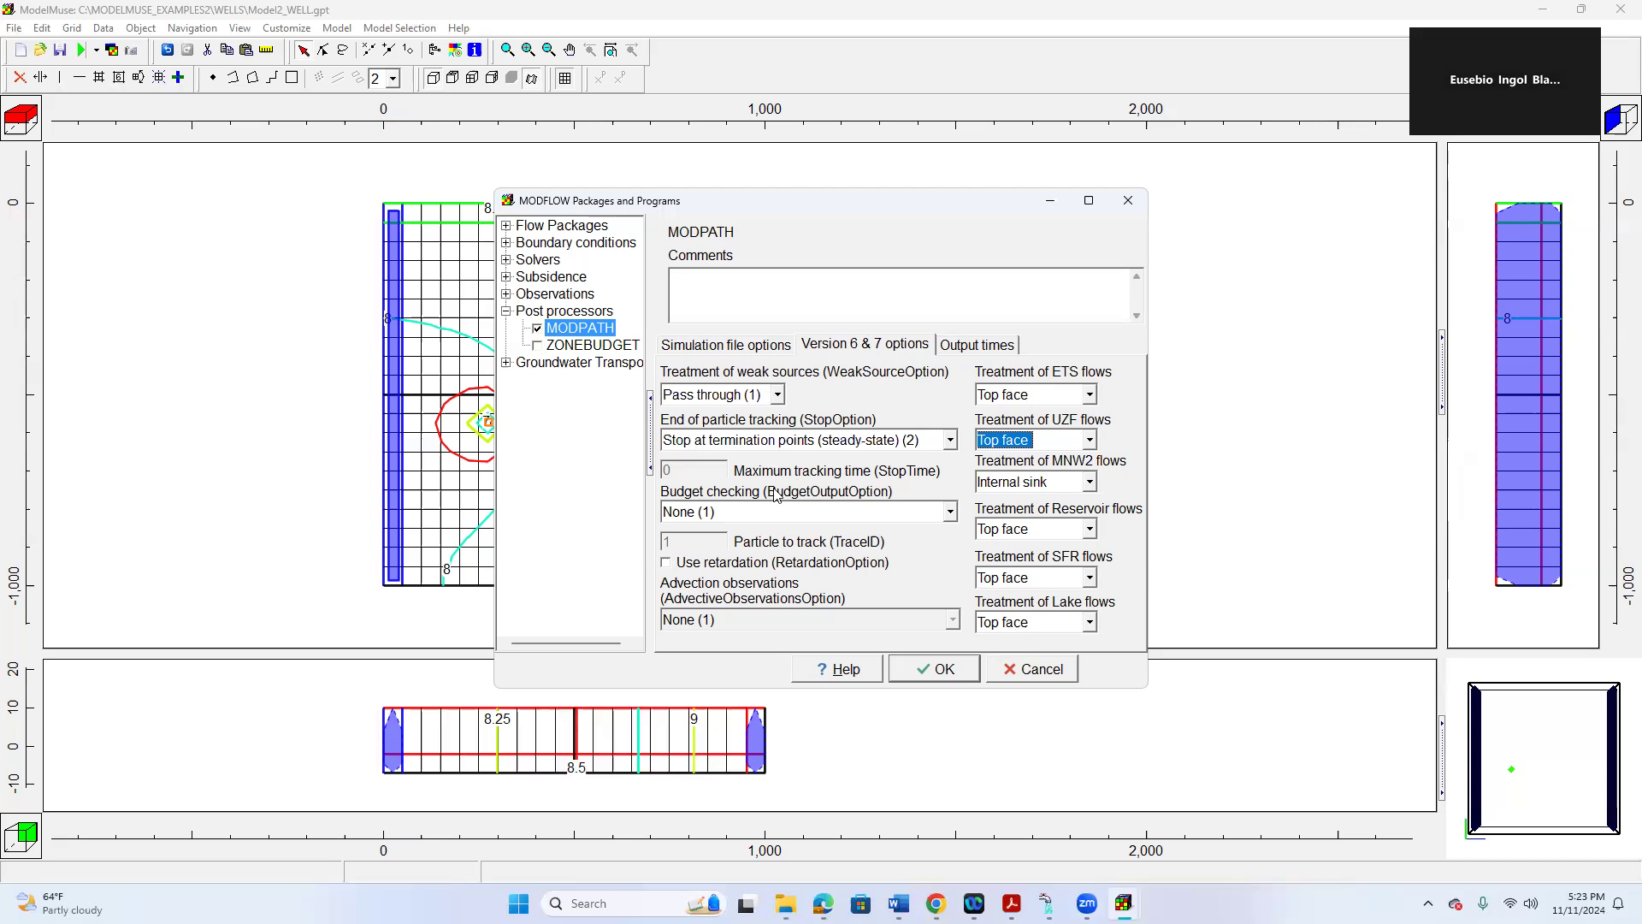
click(943, 670)
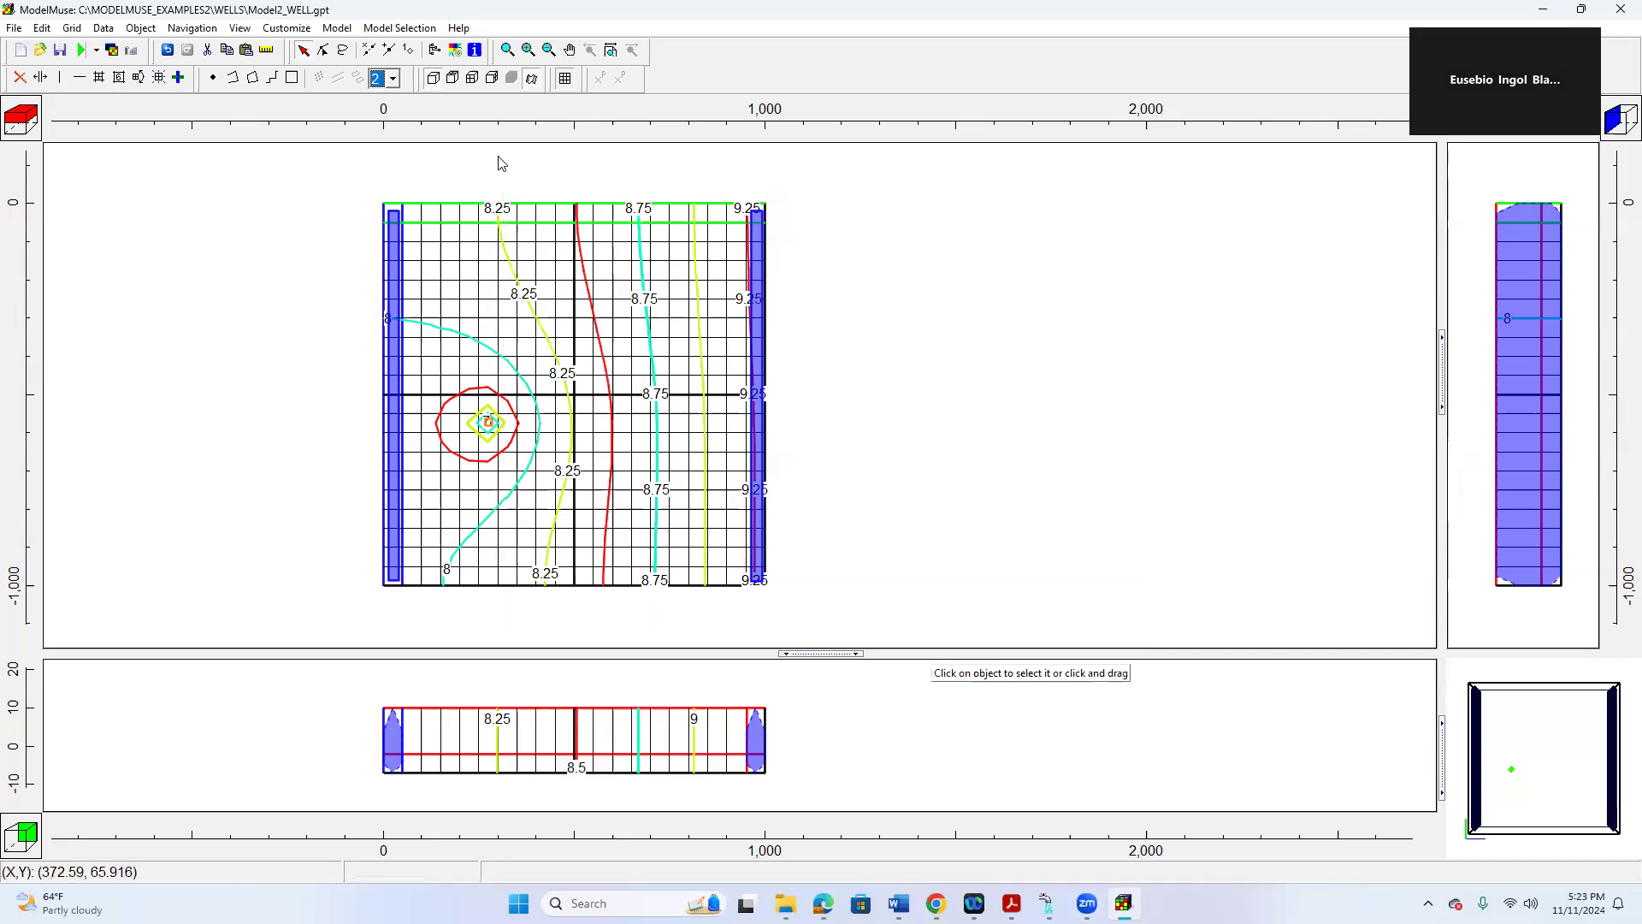
- Review the default formulas of the required MODPATH data sets Modpath_Budget and Porosity
click(106, 31)
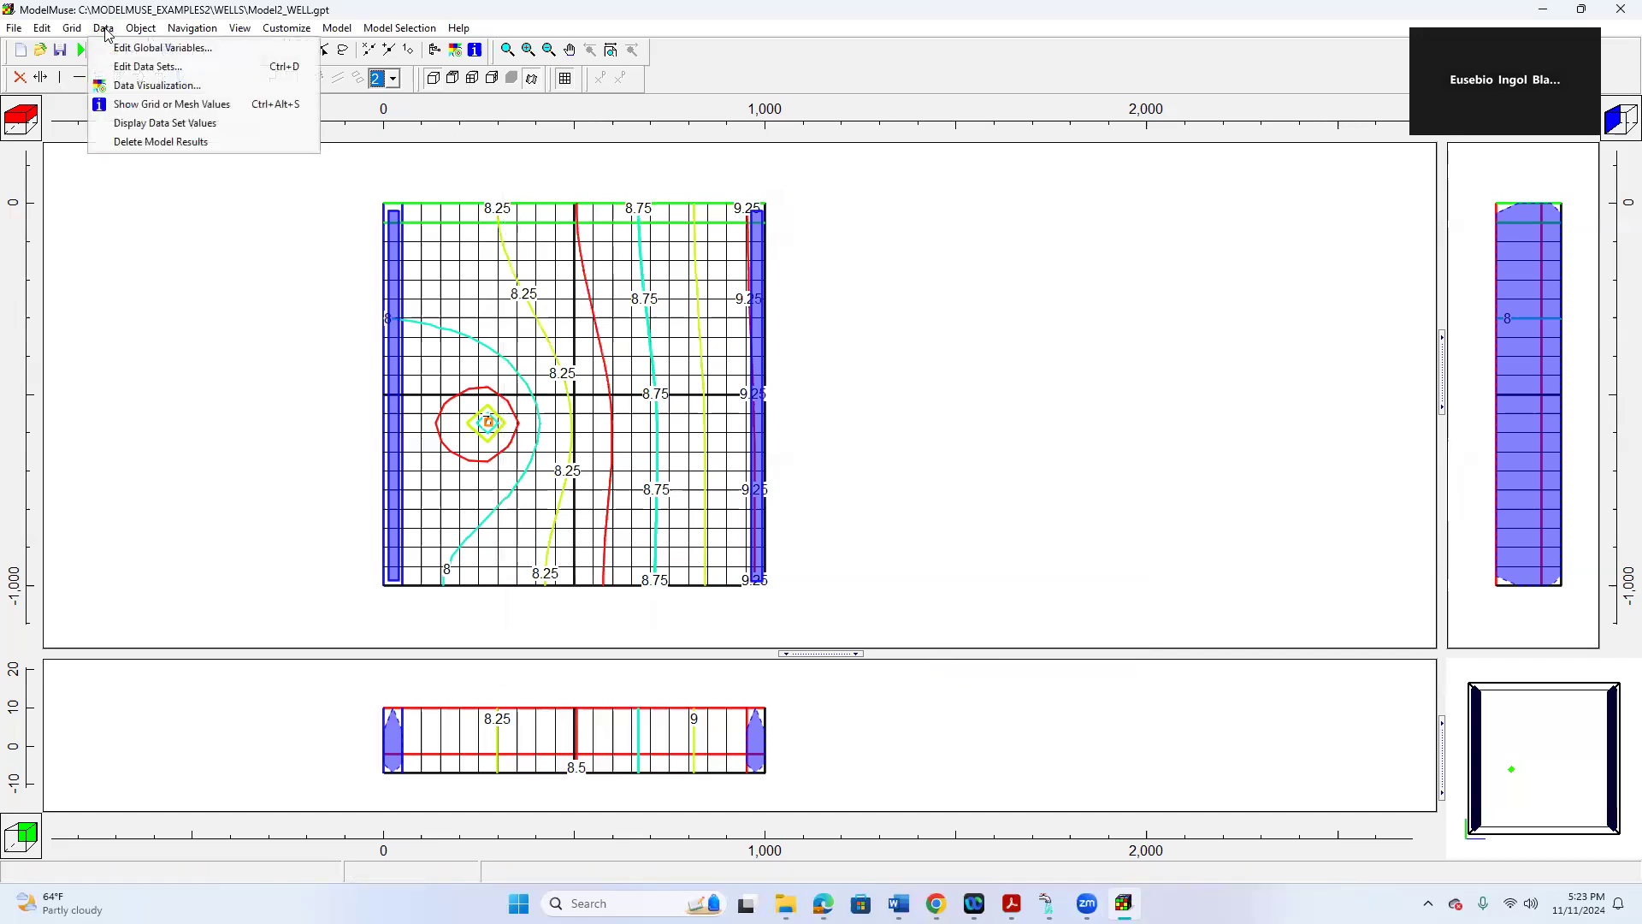
click(145, 67)
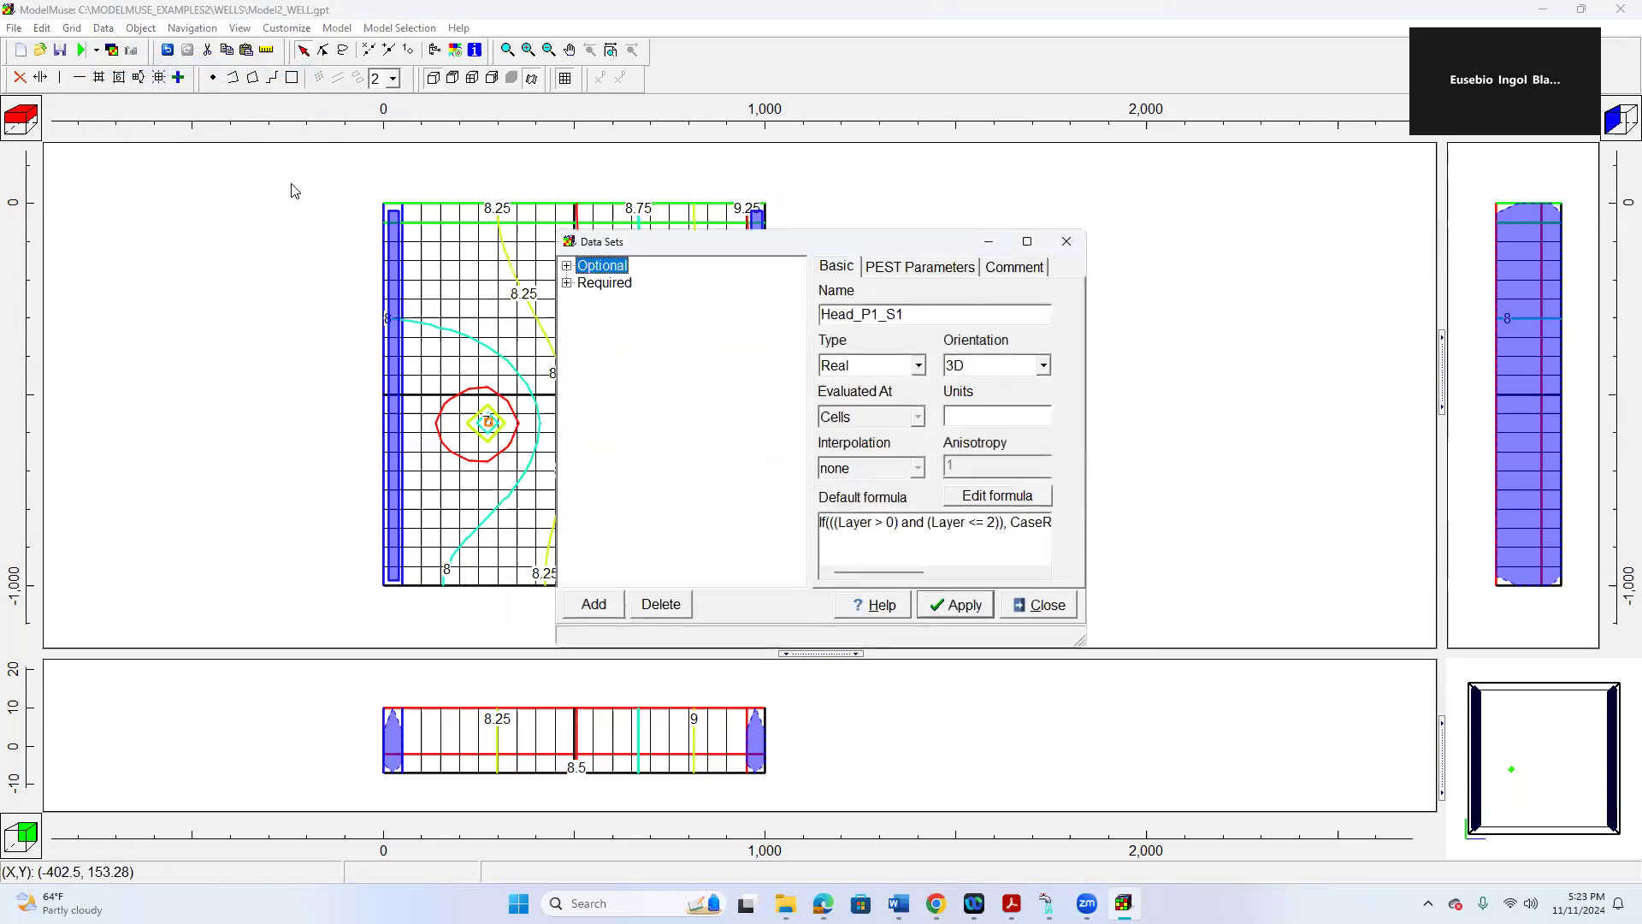
click(567, 283)
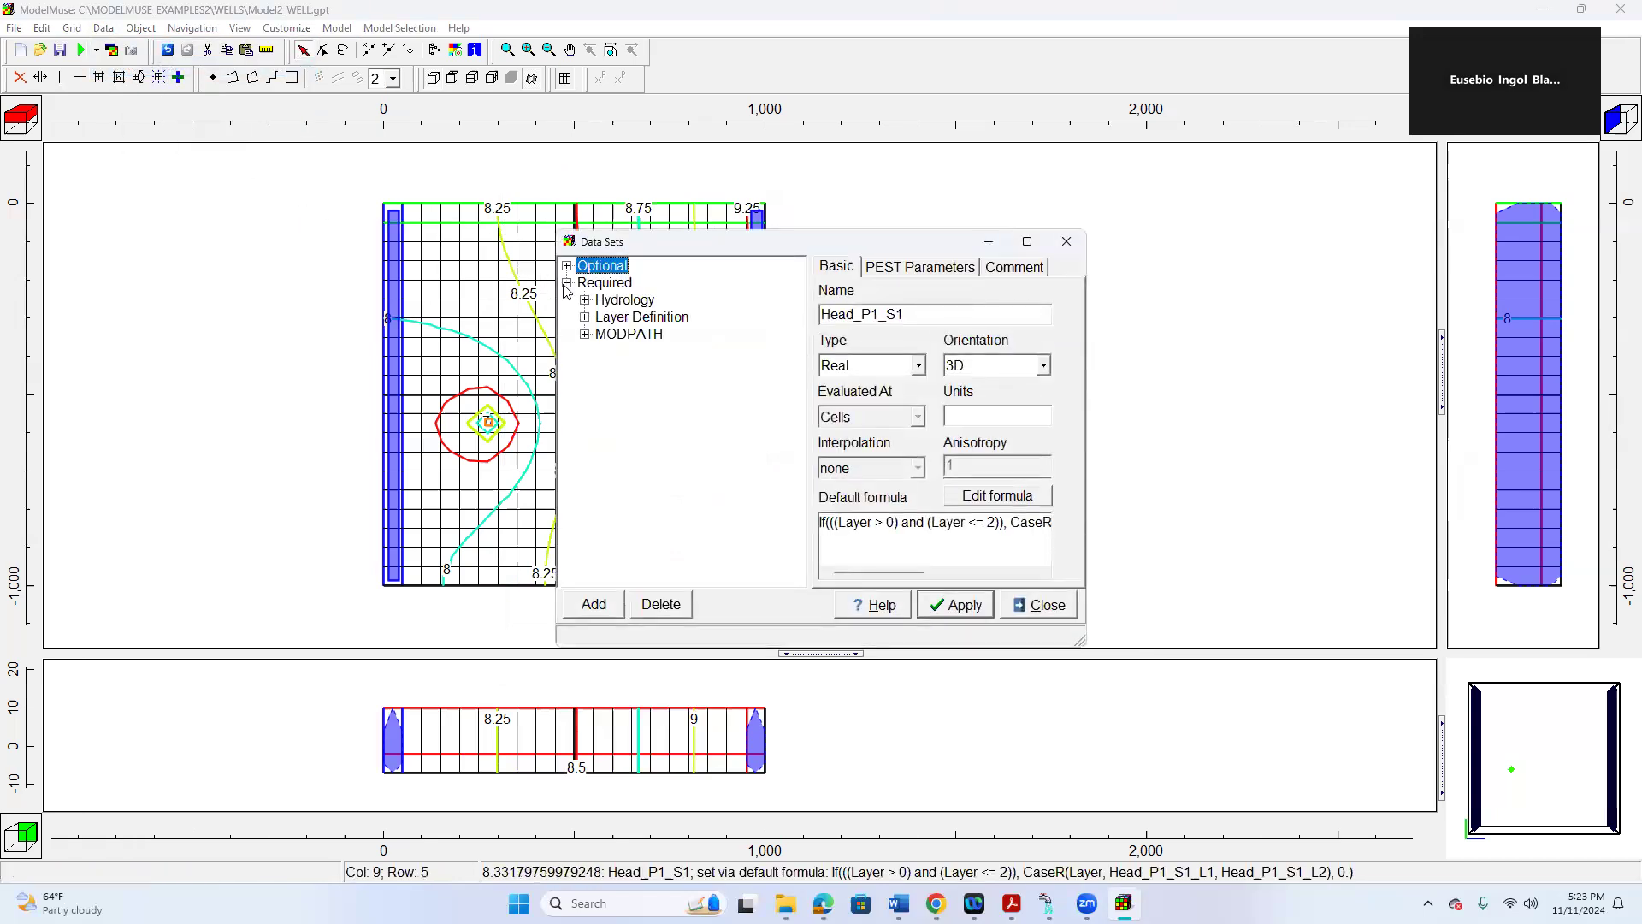
click(585, 334)
click(648, 353)
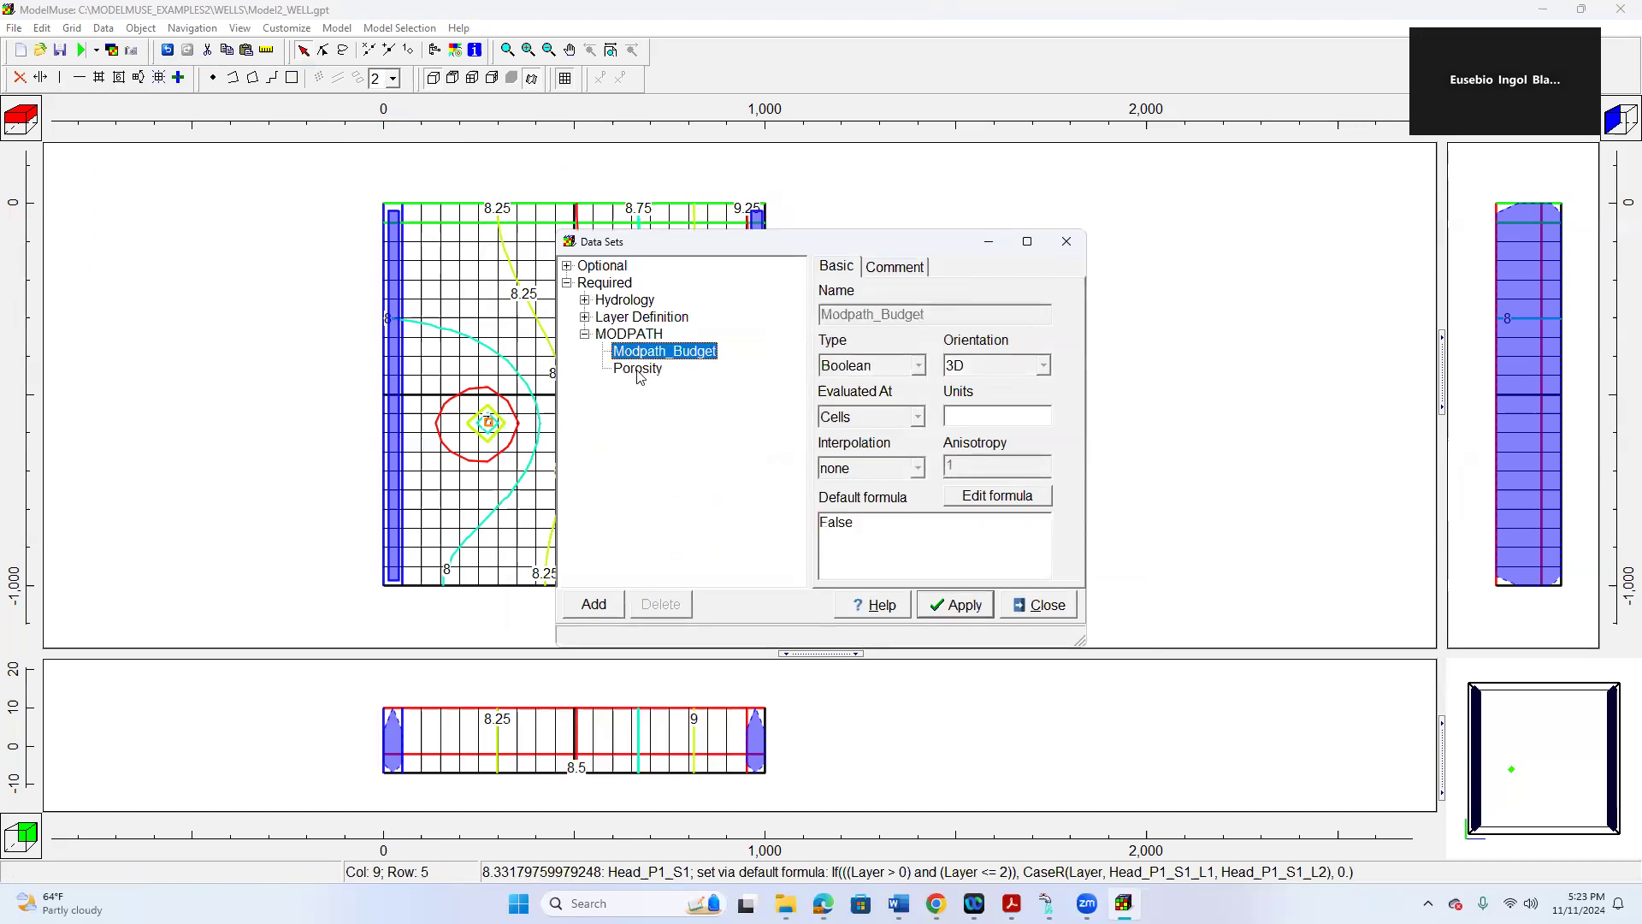
click(638, 369)
click(857, 530)
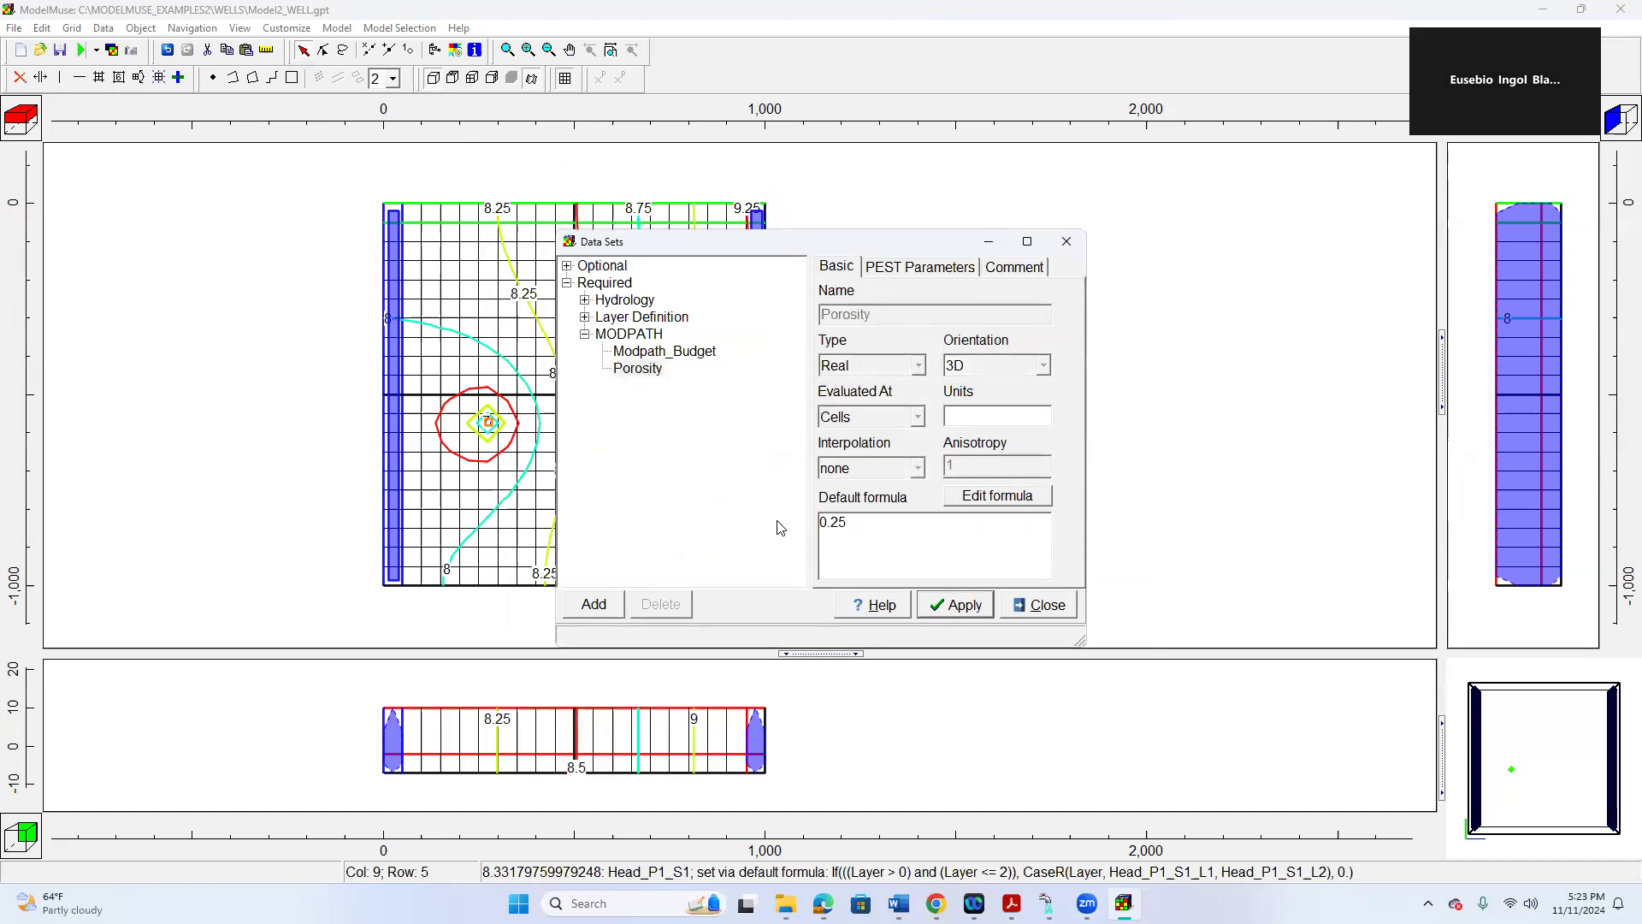
drag(858, 528, 819, 528)
click(938, 547)
click(960, 609)
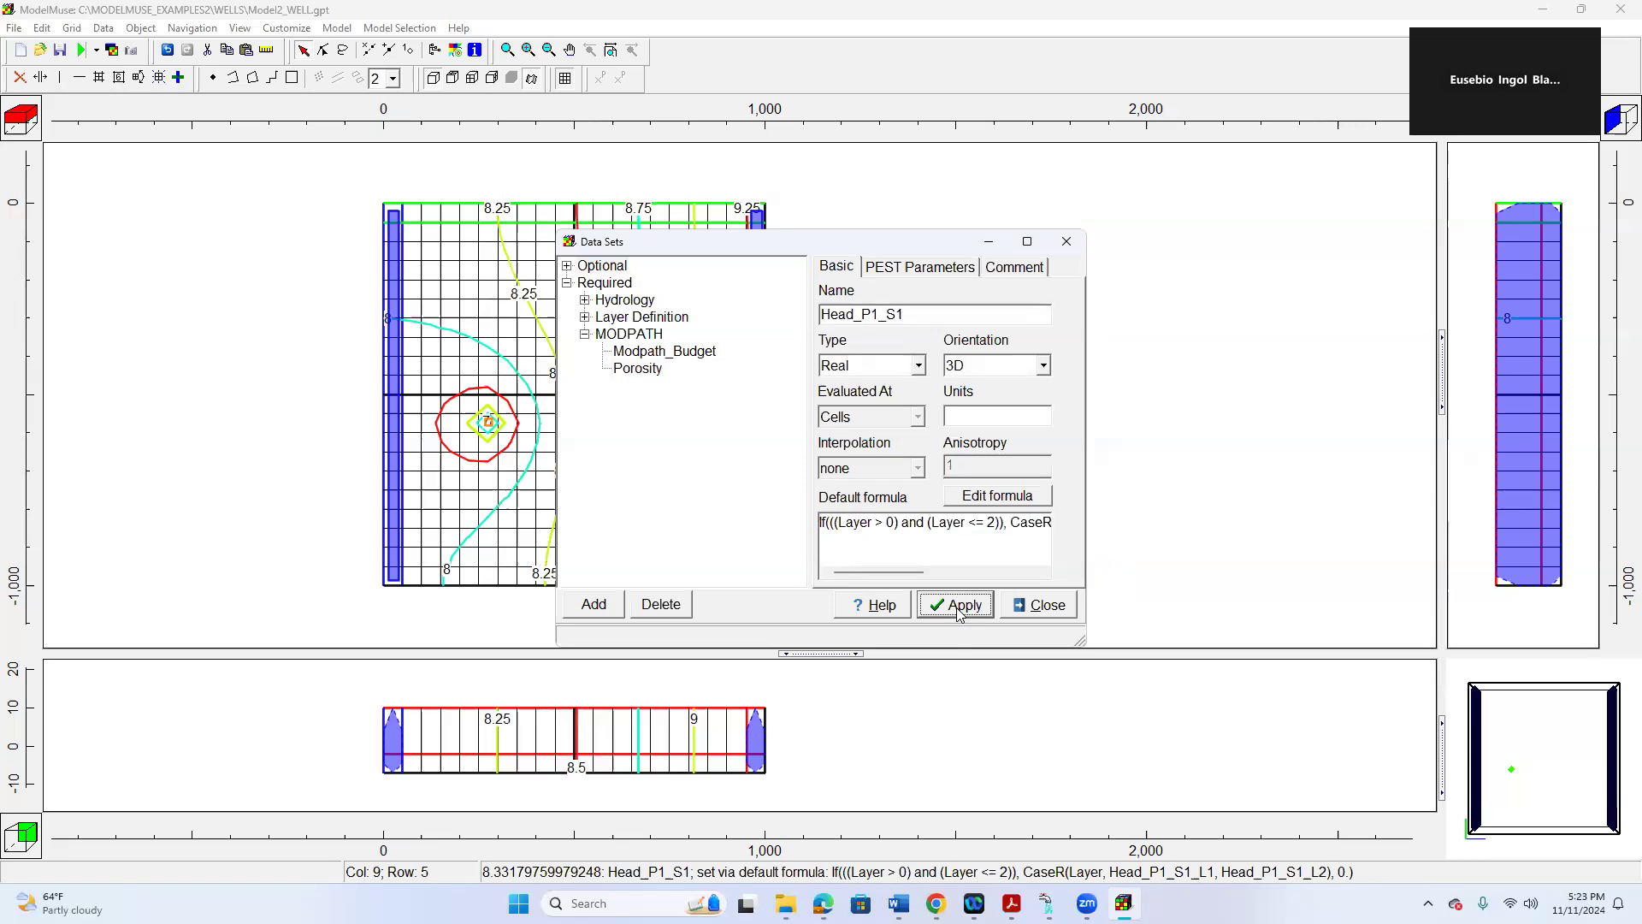
click(1051, 605)
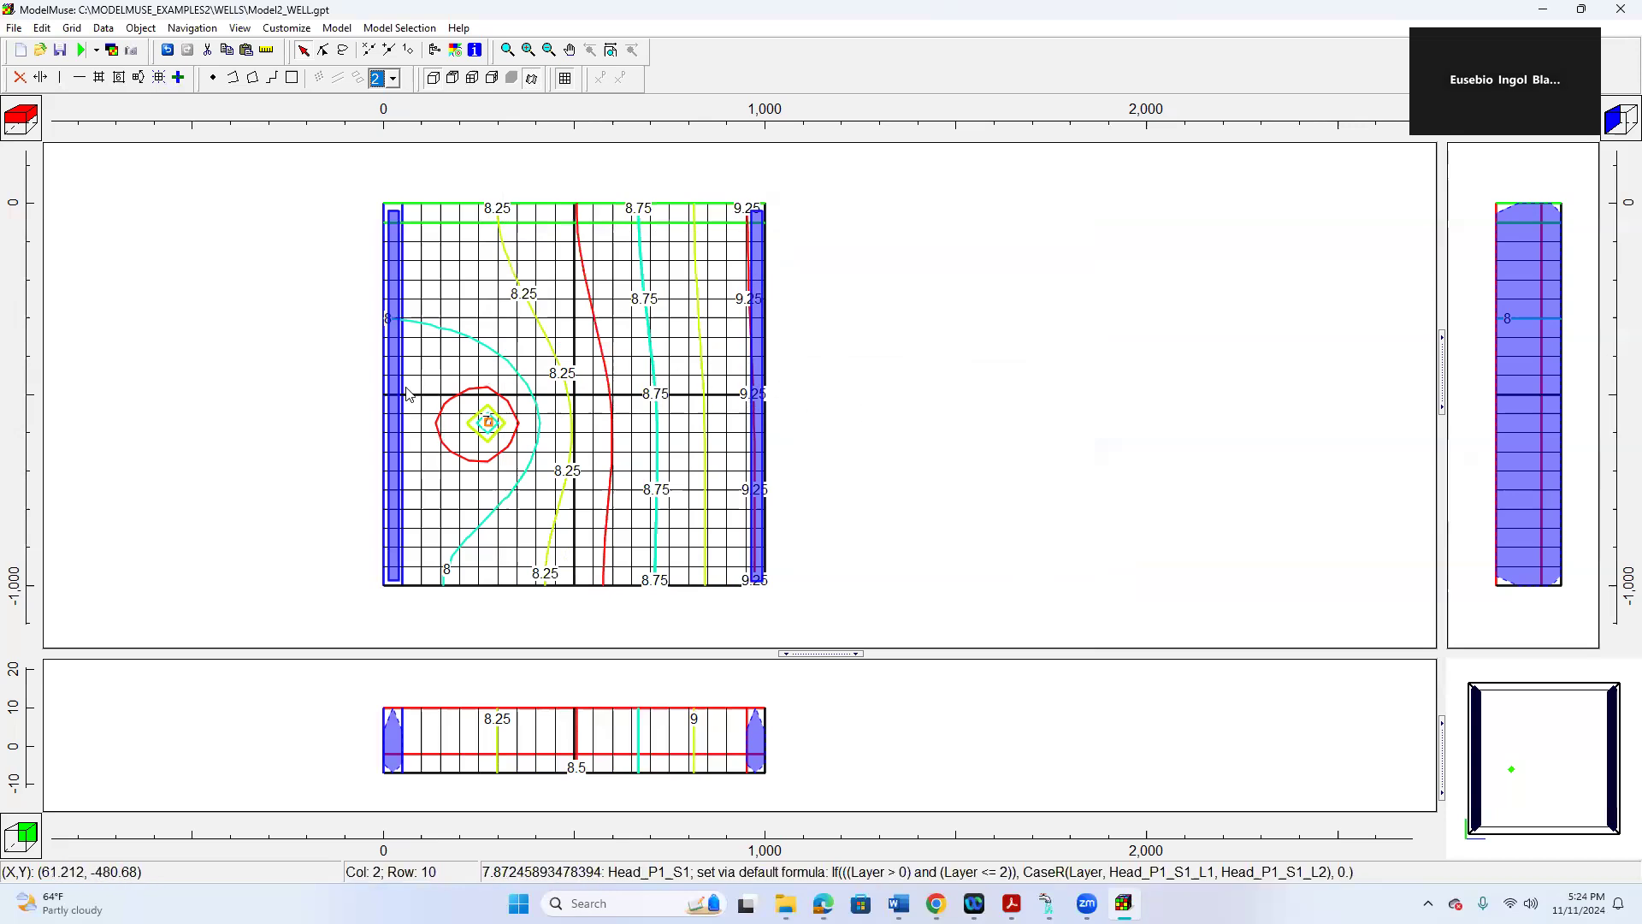
- Assign the Modpath_Budget and Porosity data sets to the BC_EAST boundary object on the model's east side
click(757, 374)
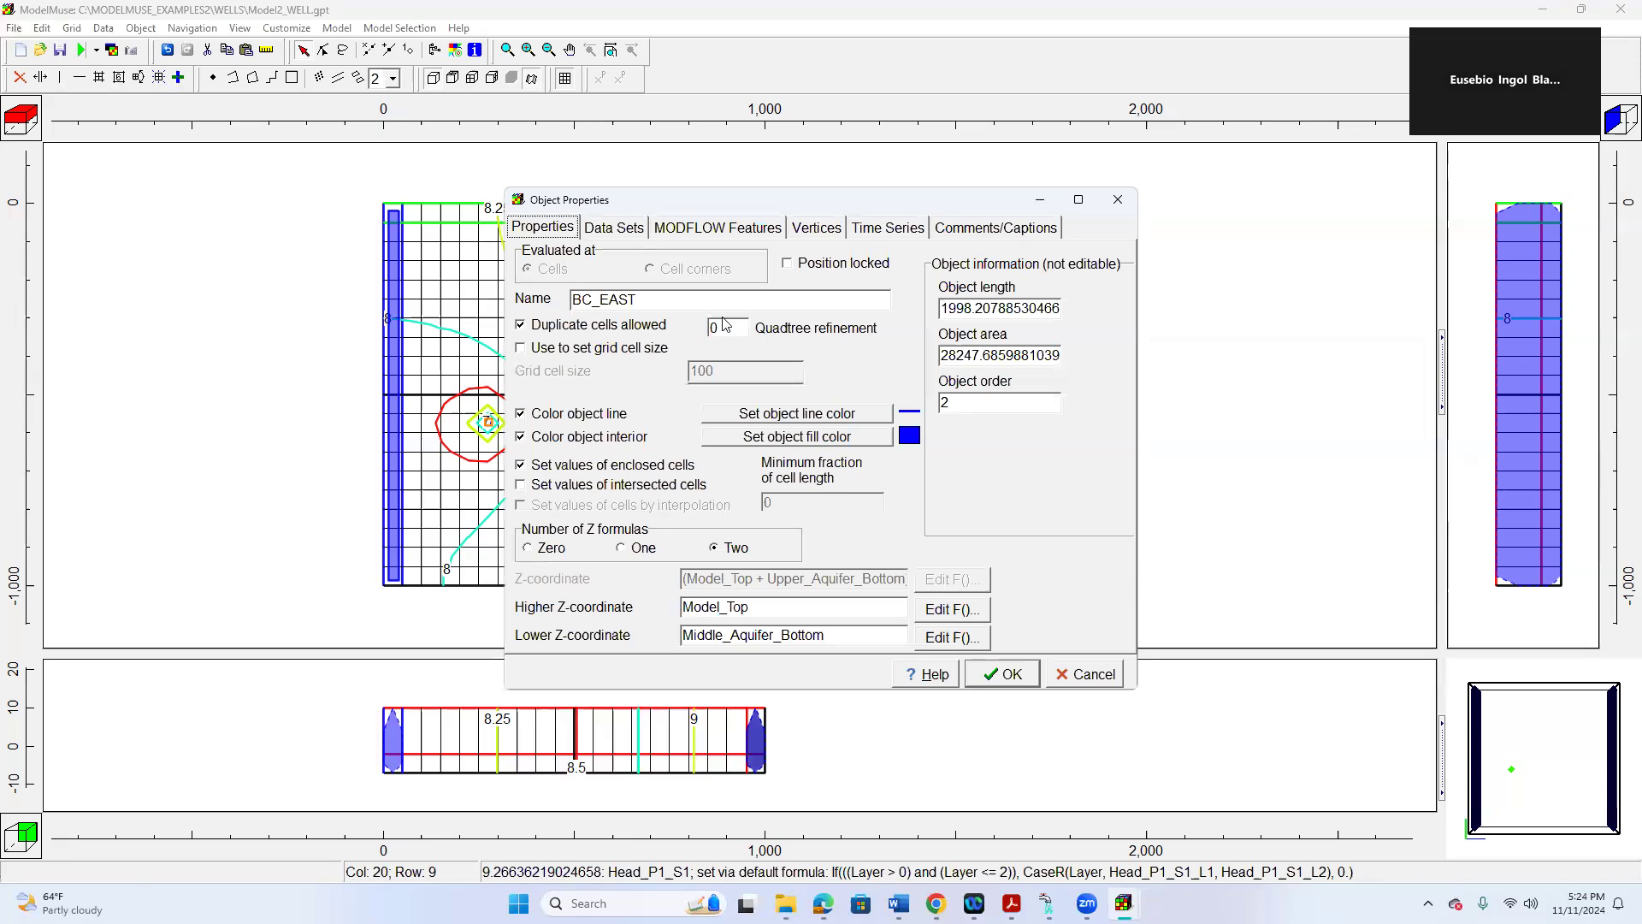
click(636, 236)
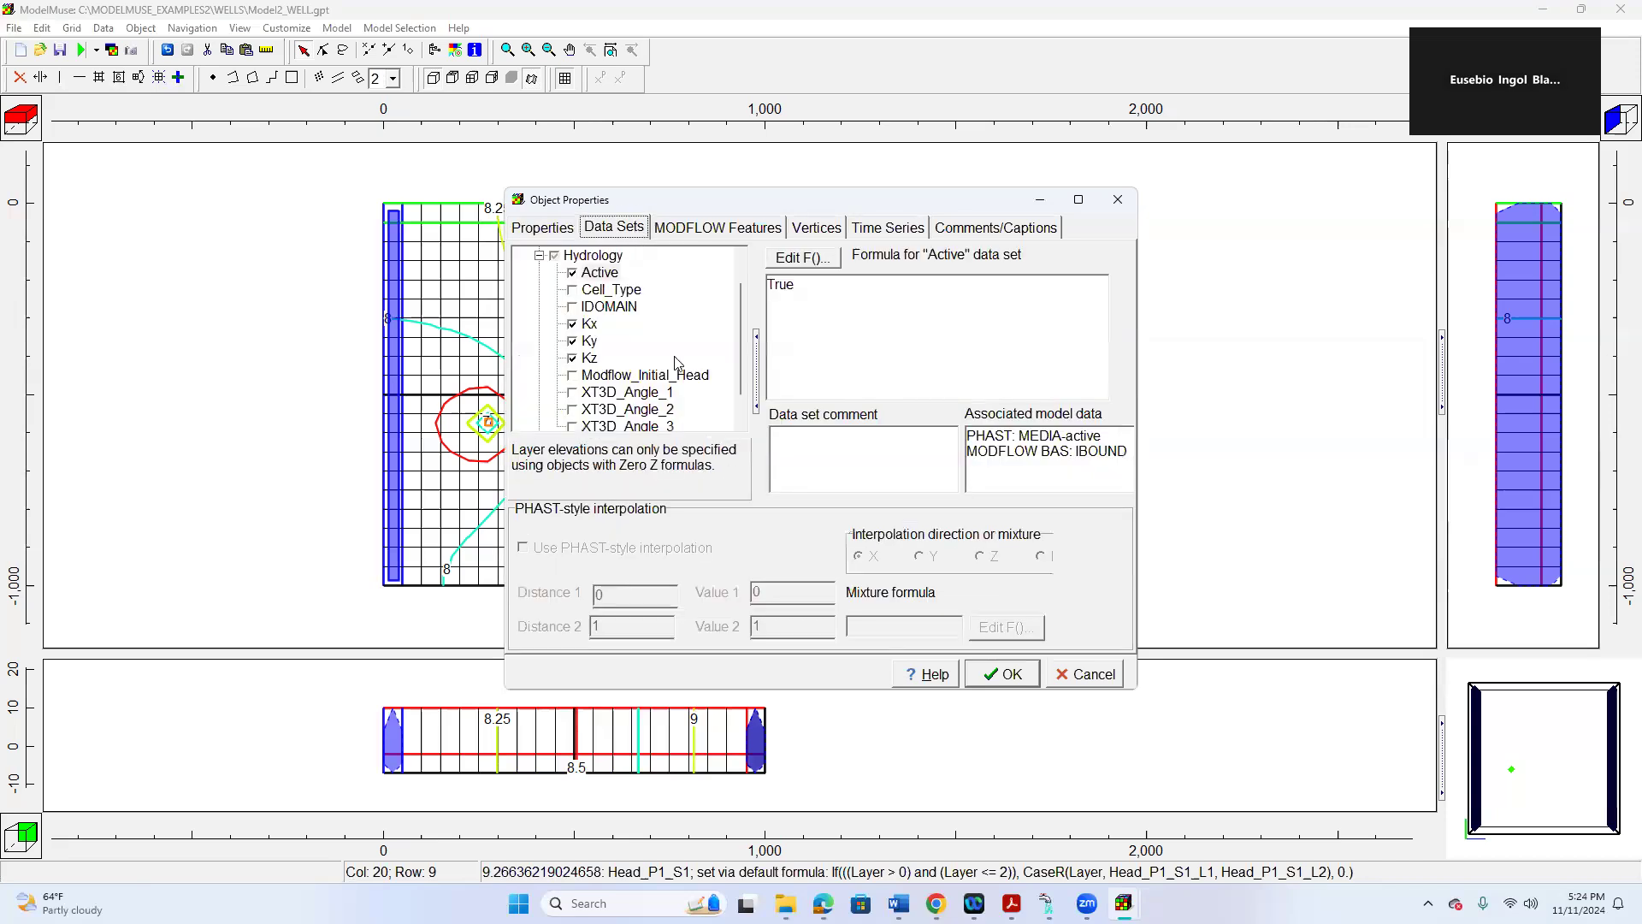
scroll(677, 363, down, 1)
click(540, 410)
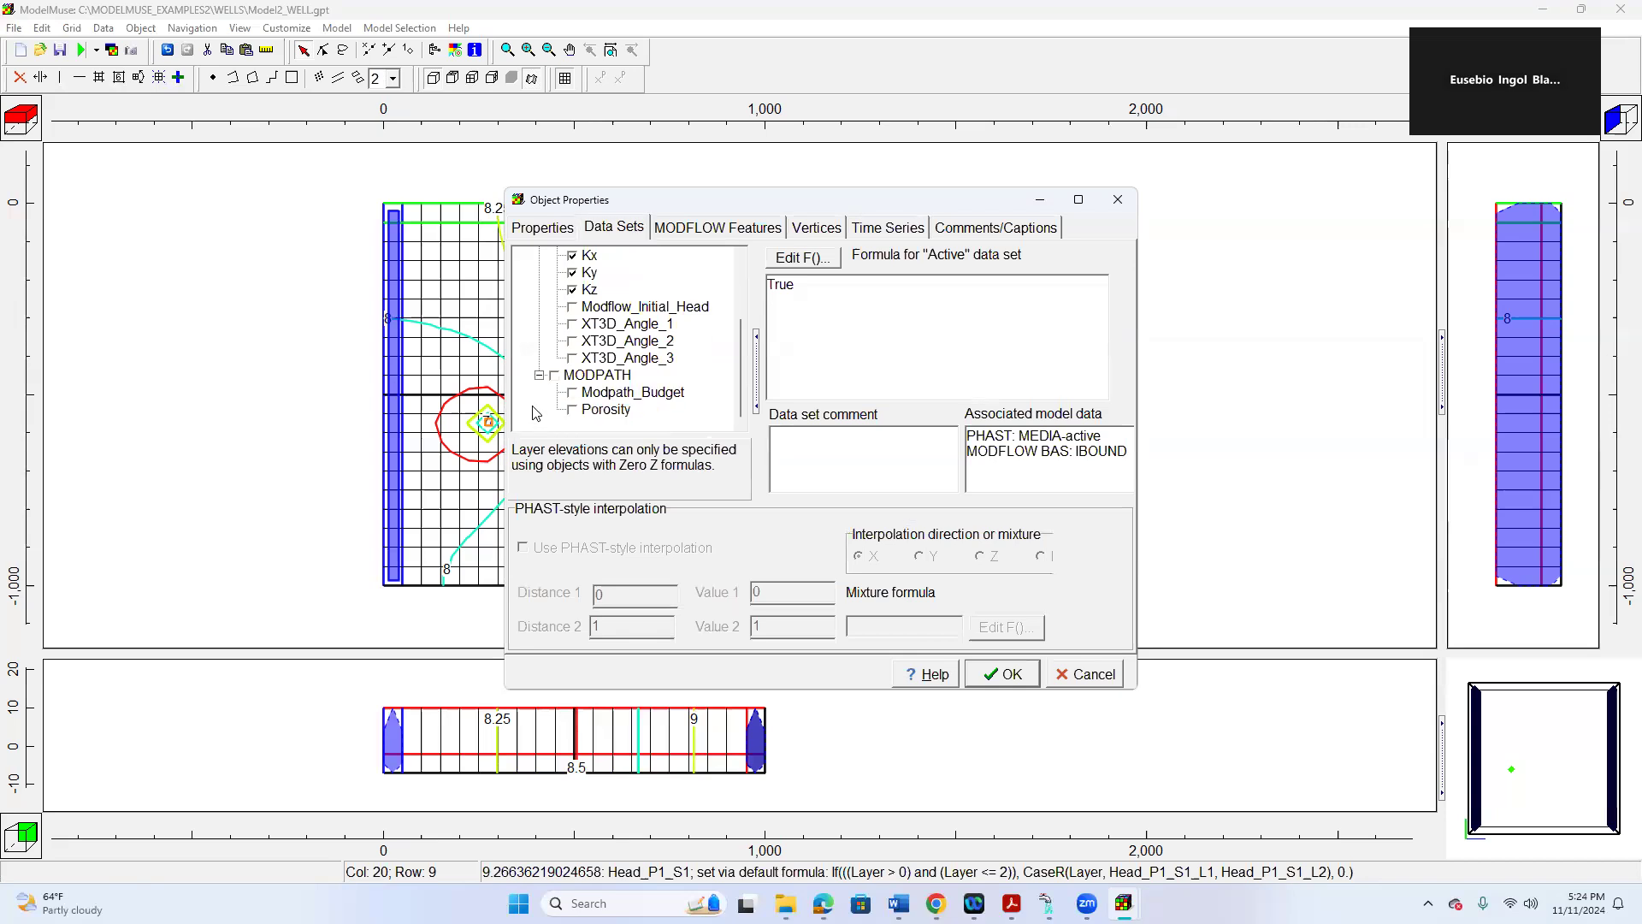
click(572, 394)
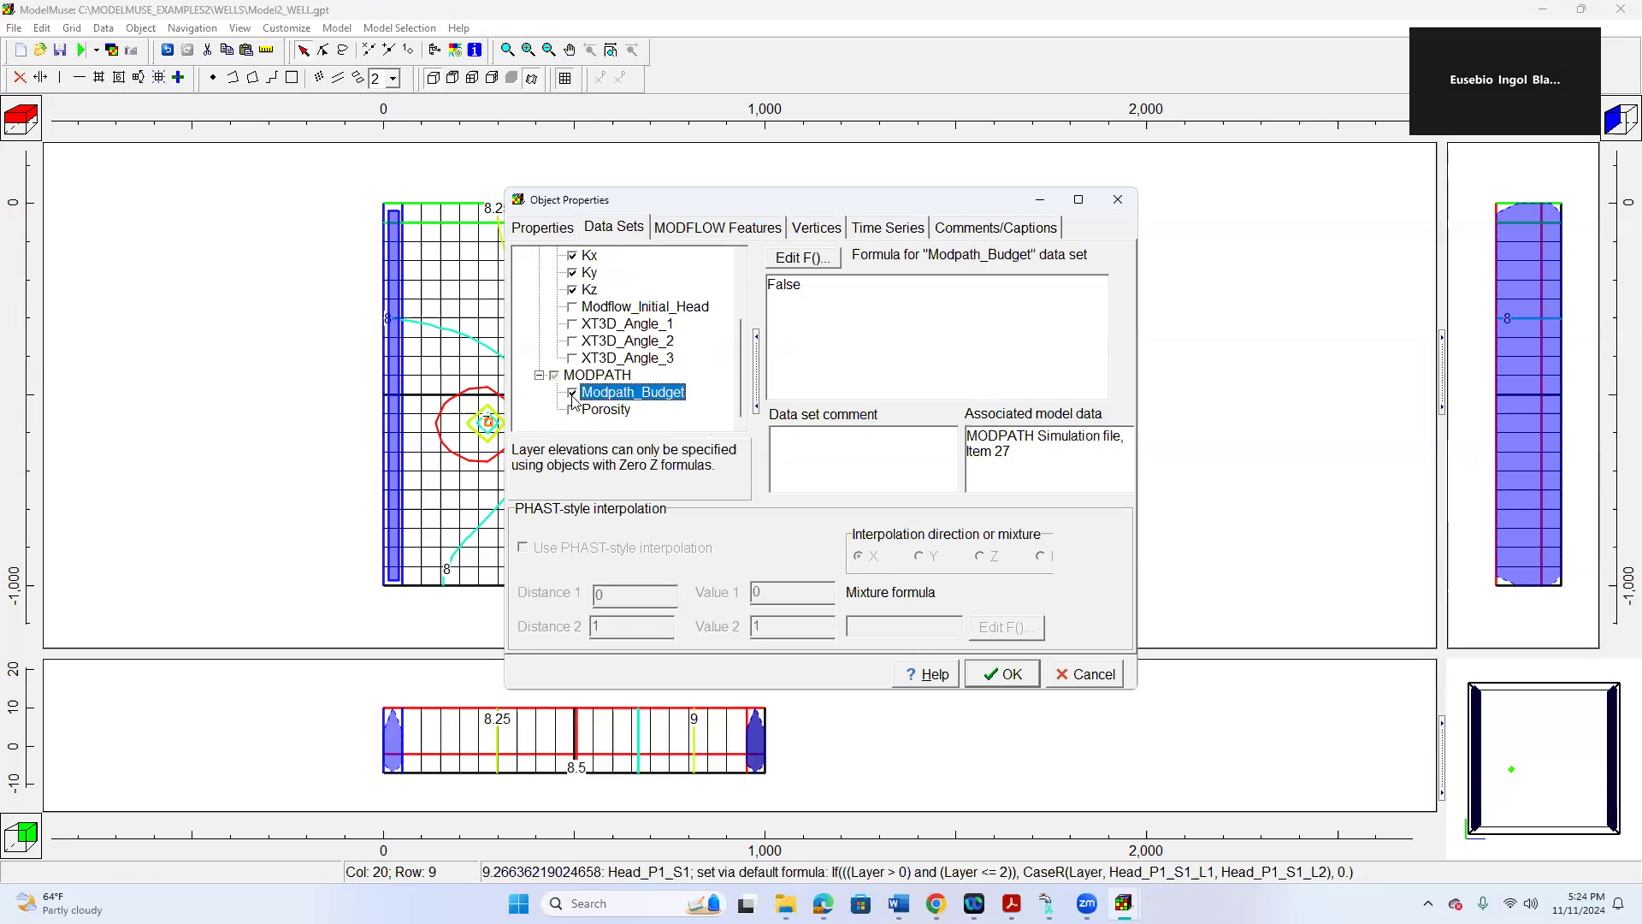
click(573, 411)
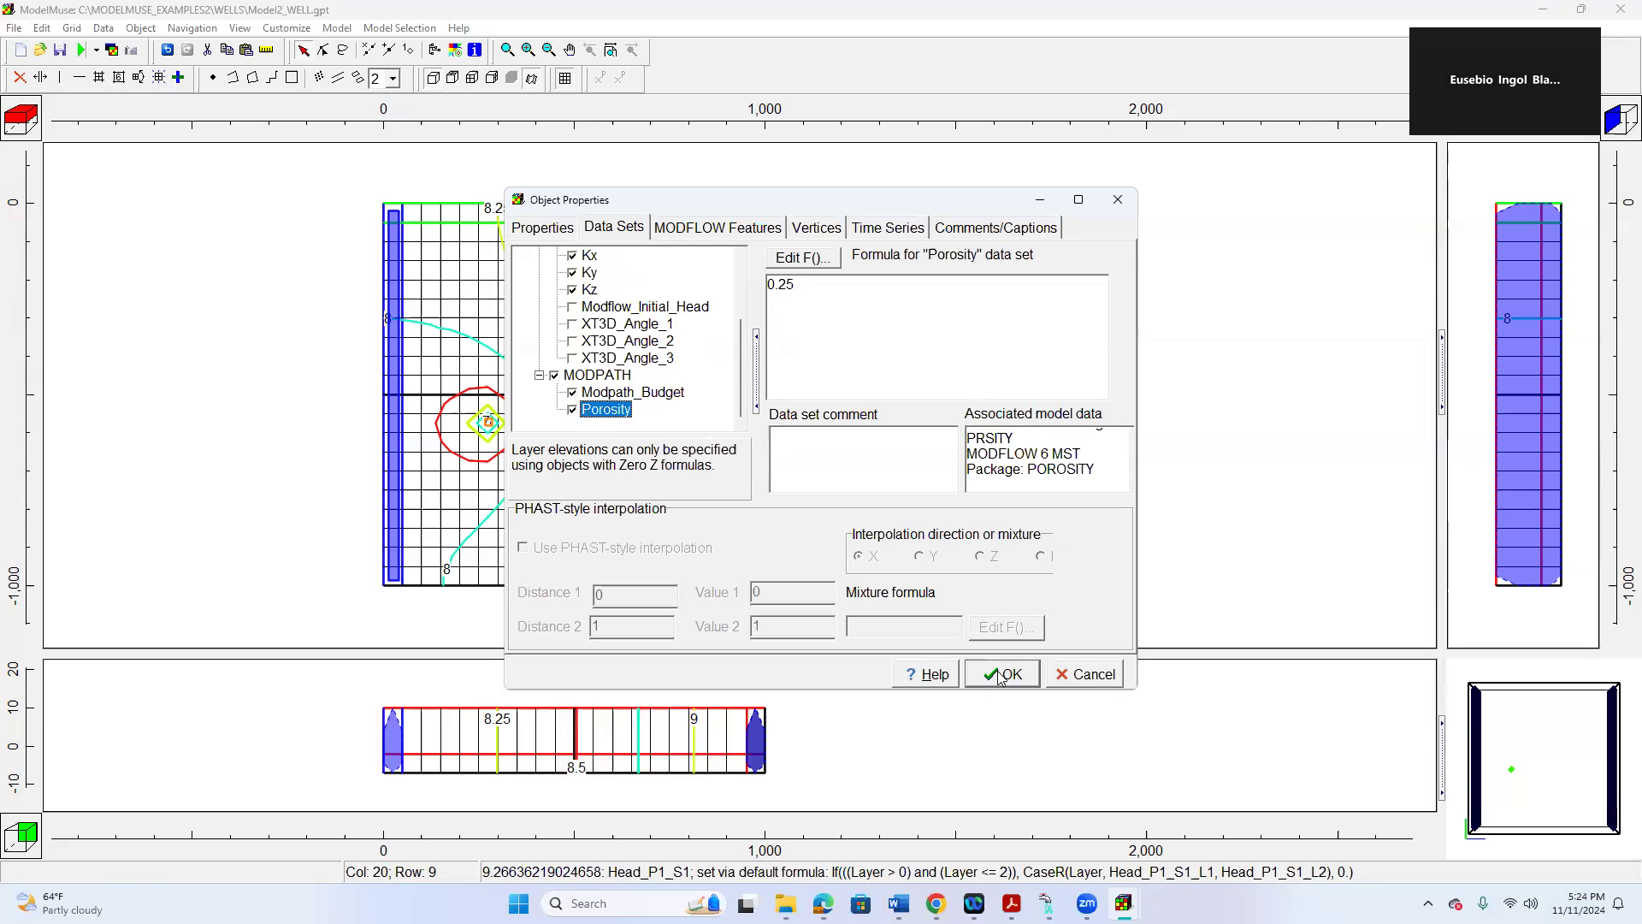
- Enable initial particle placement in BC_EAST's MODPATH feature, keeping Internal (0) as the flow into the boundary cell
click(706, 229)
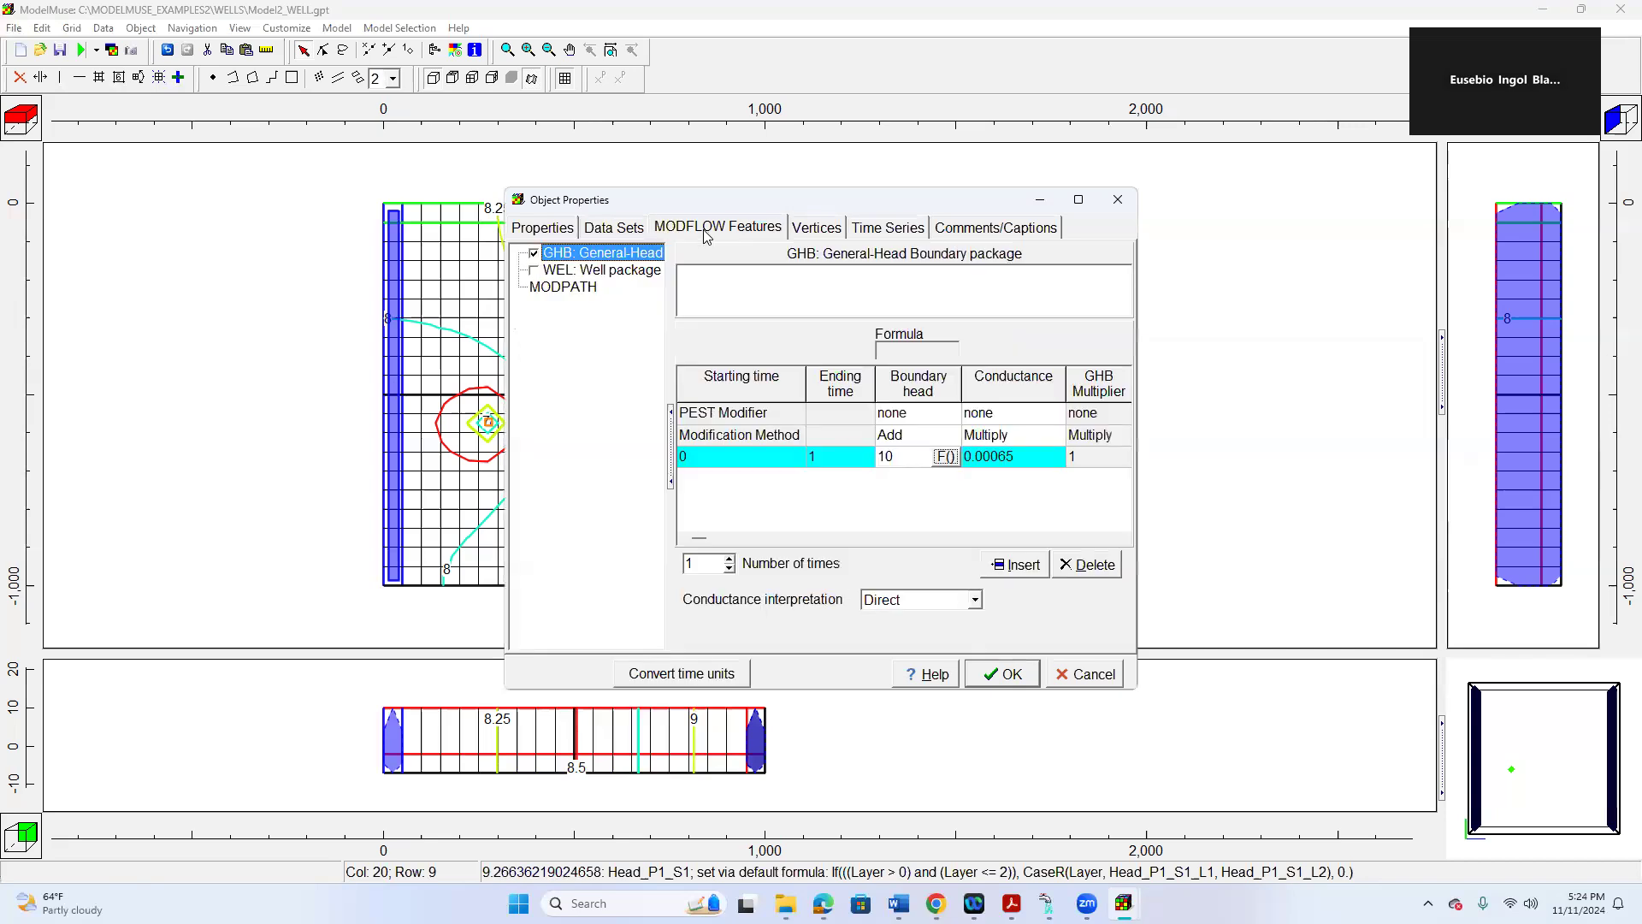
click(564, 289)
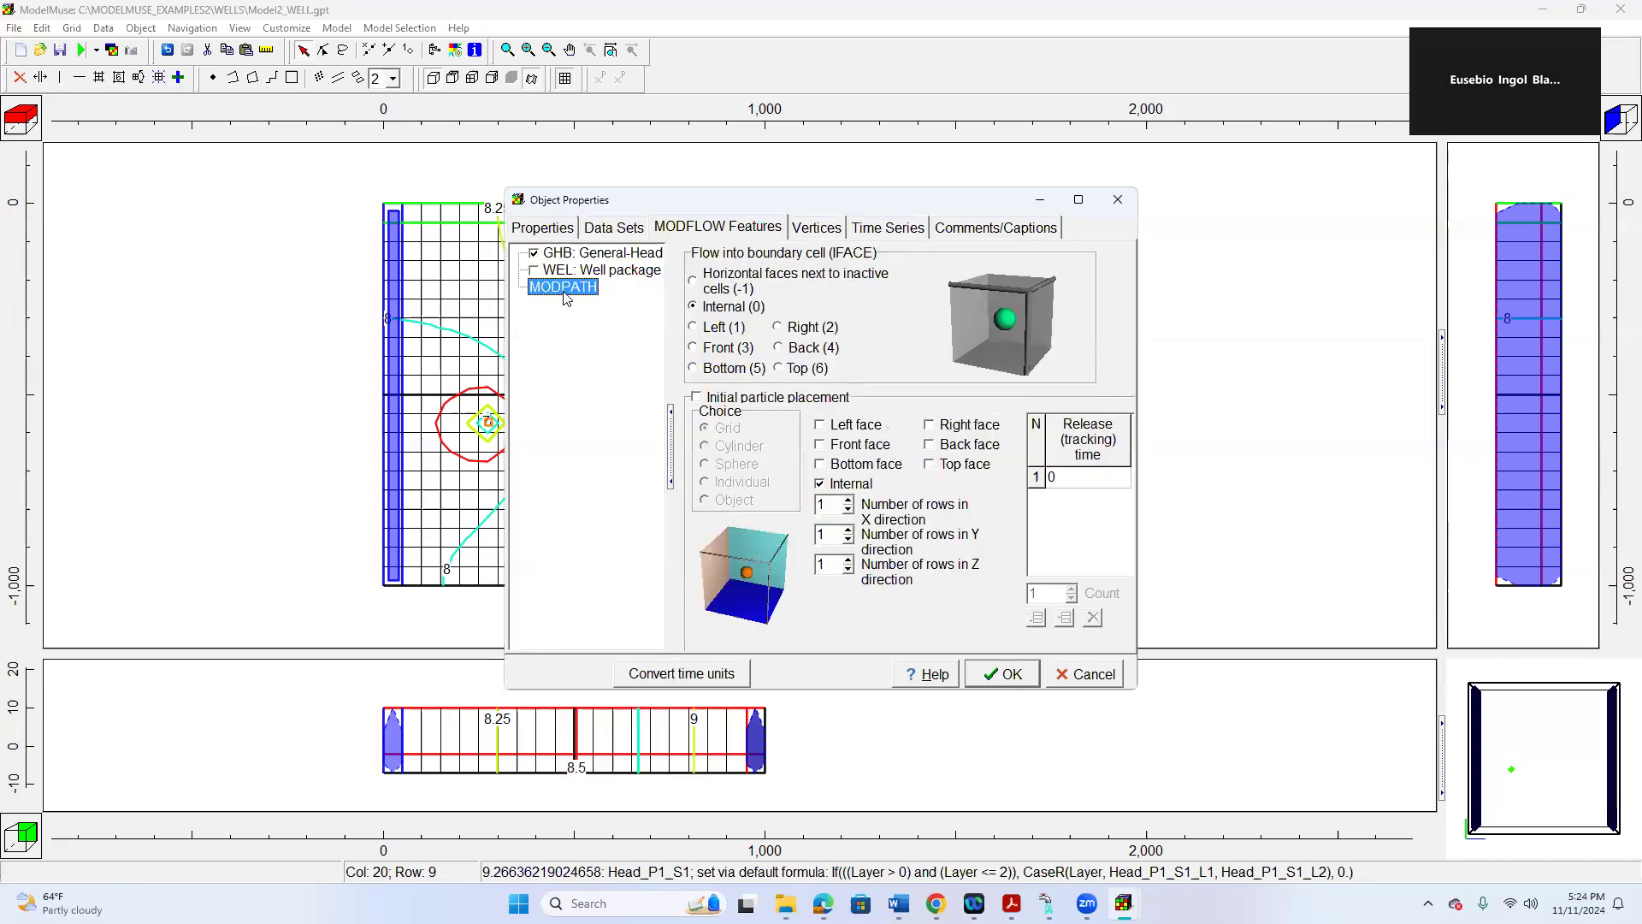
click(741, 309)
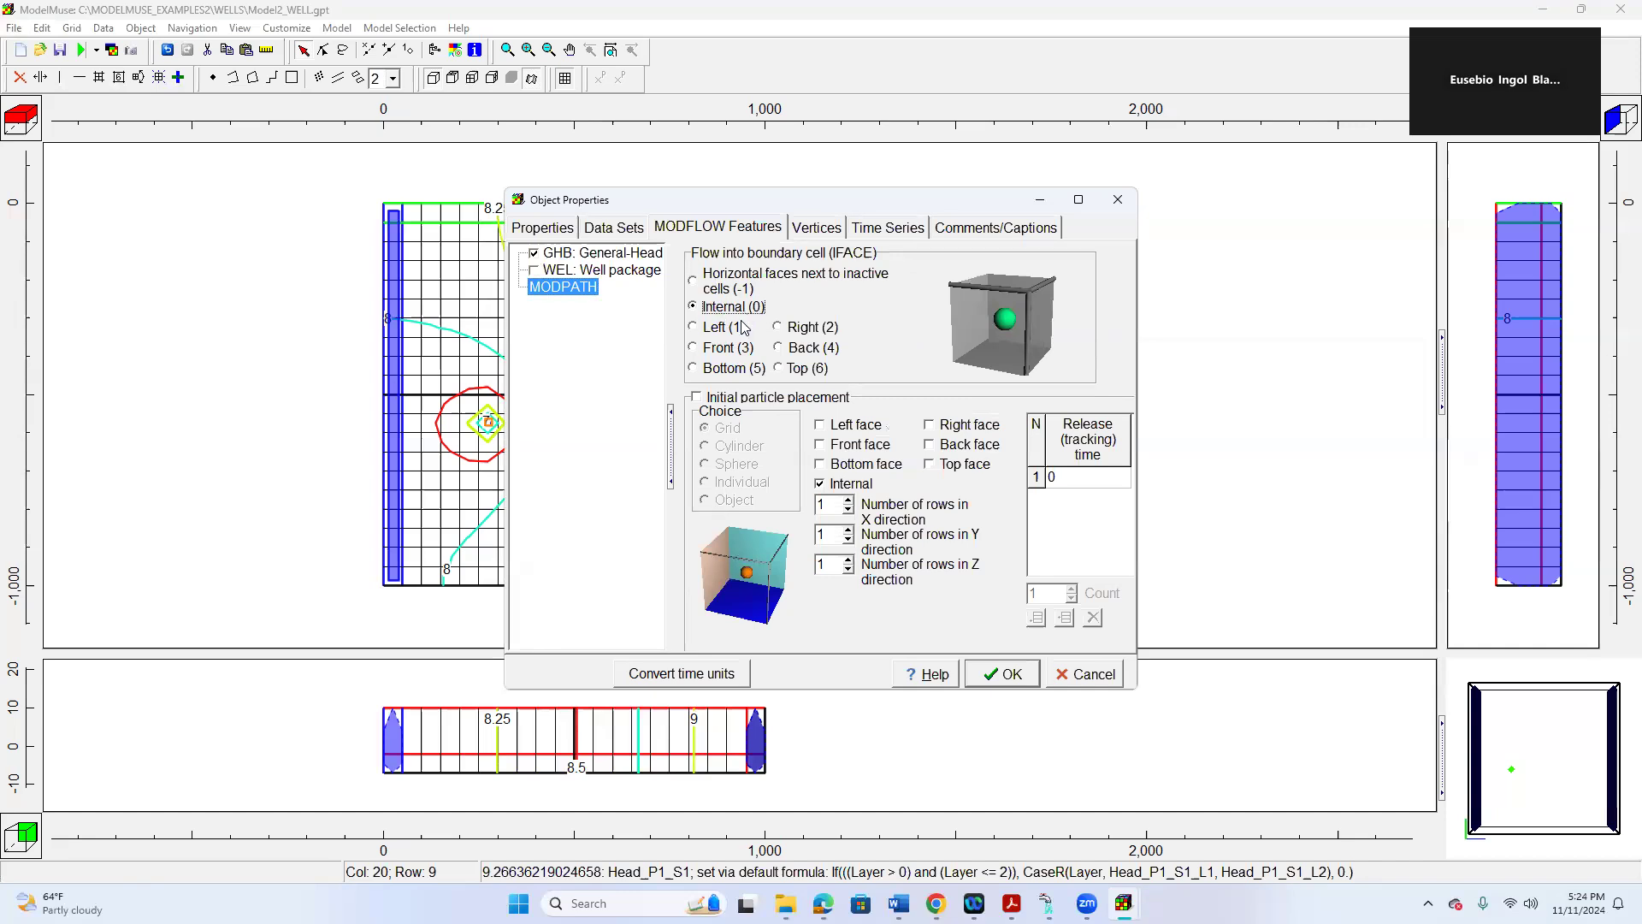
click(695, 399)
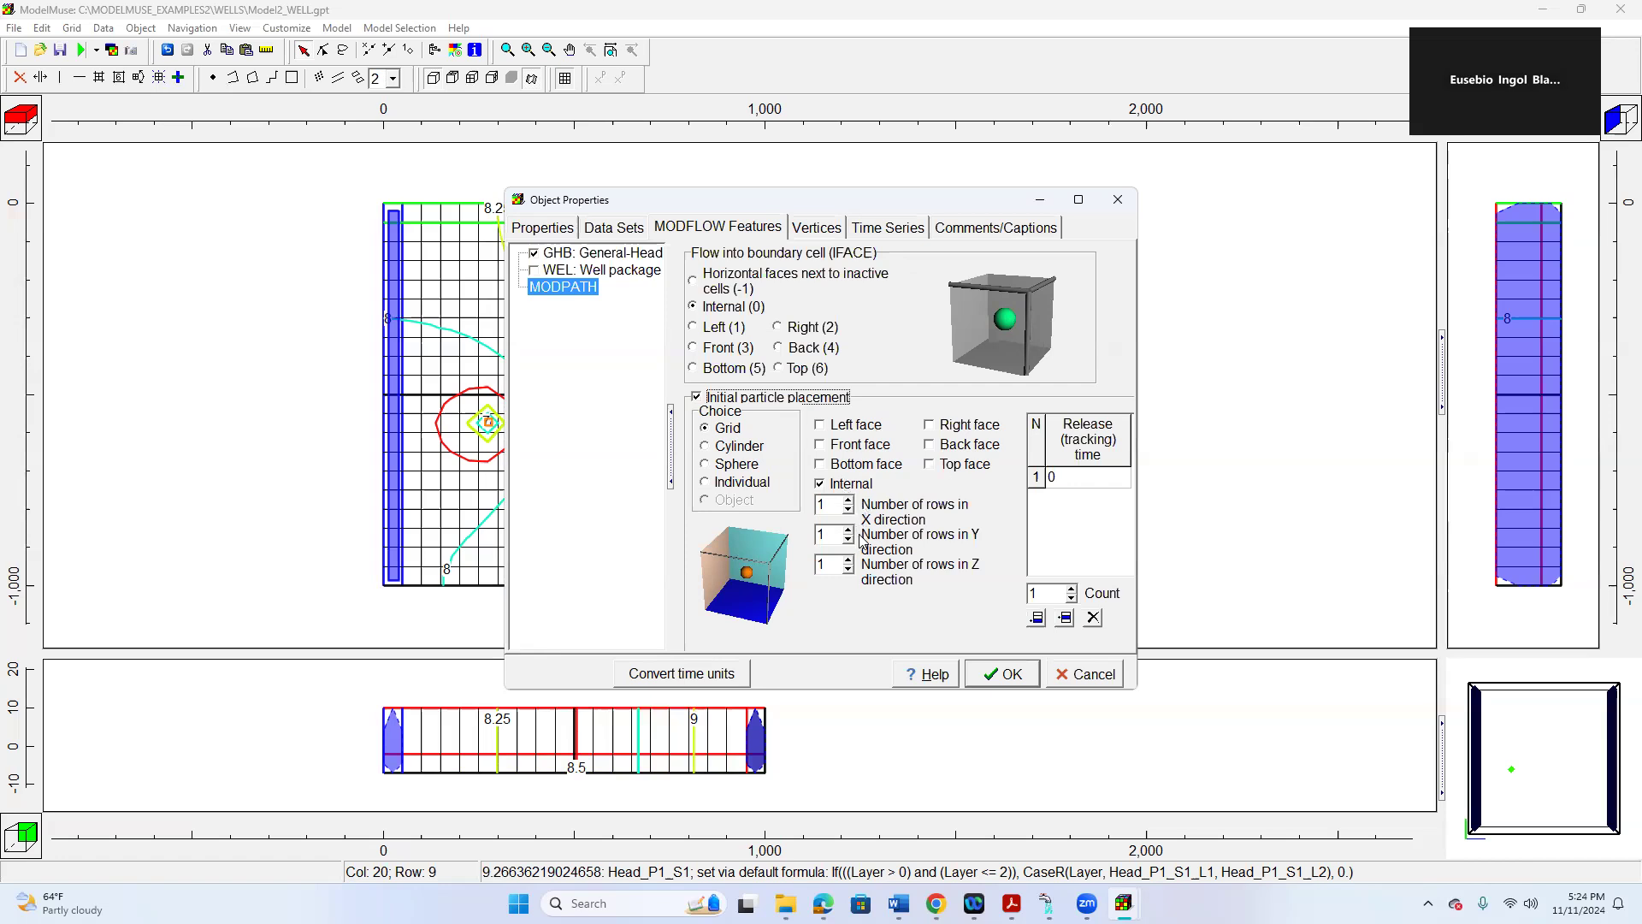
- Set BC_EAST's internal particle grid to 2 rows in the Y direction and accept the object's properties
click(848, 501)
click(848, 510)
click(848, 530)
click(849, 530)
click(846, 541)
click(846, 560)
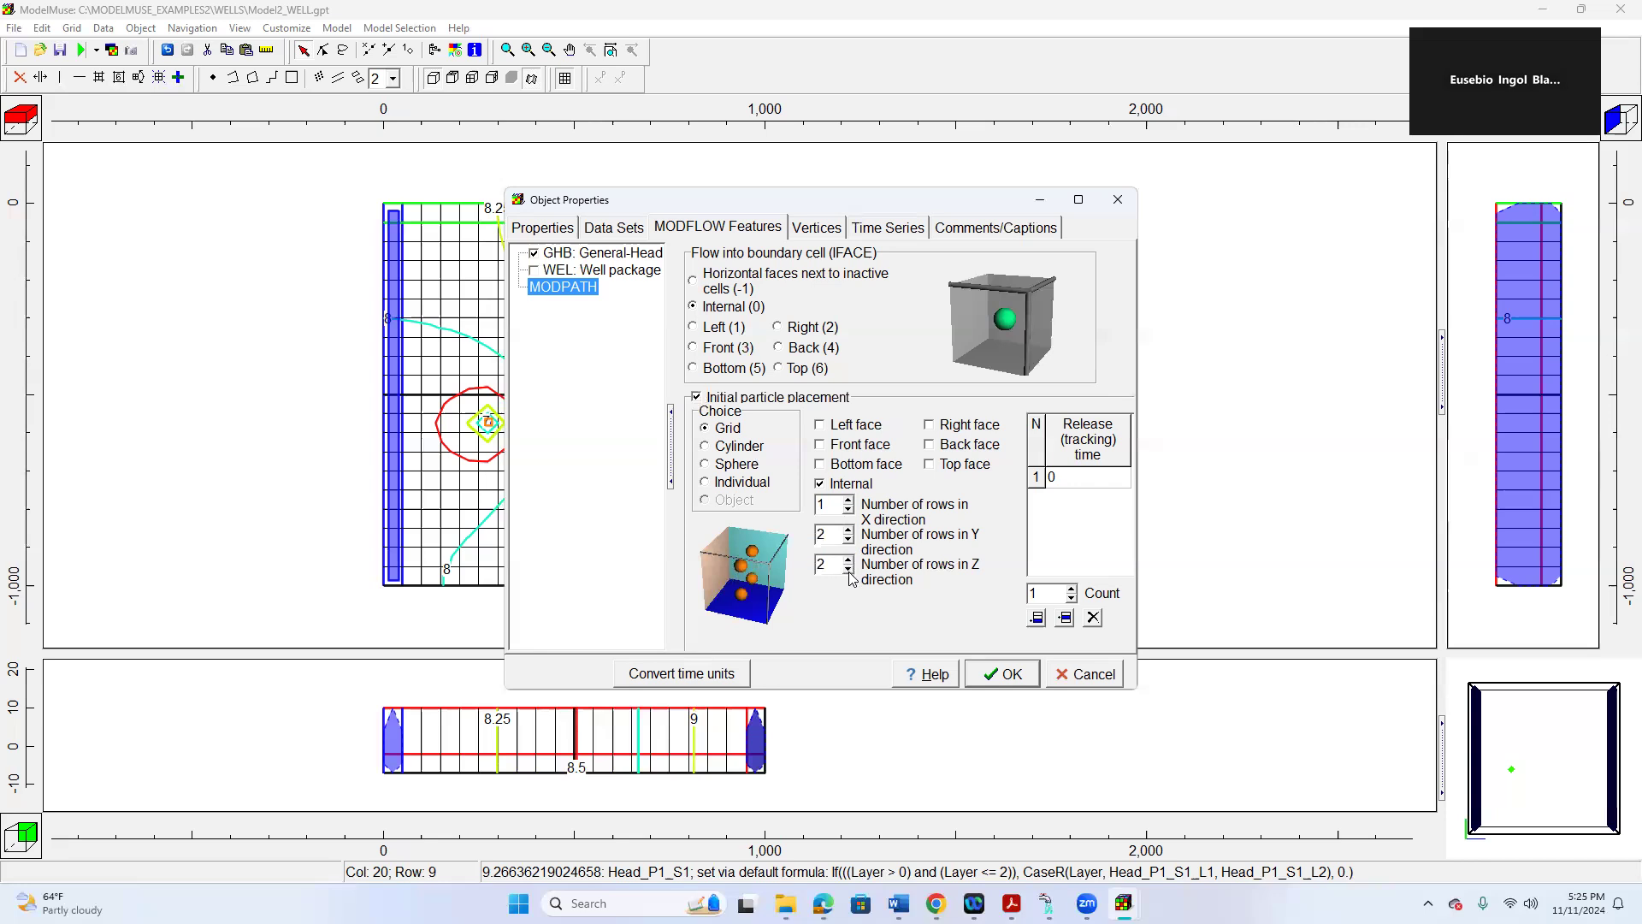
click(848, 568)
click(999, 674)
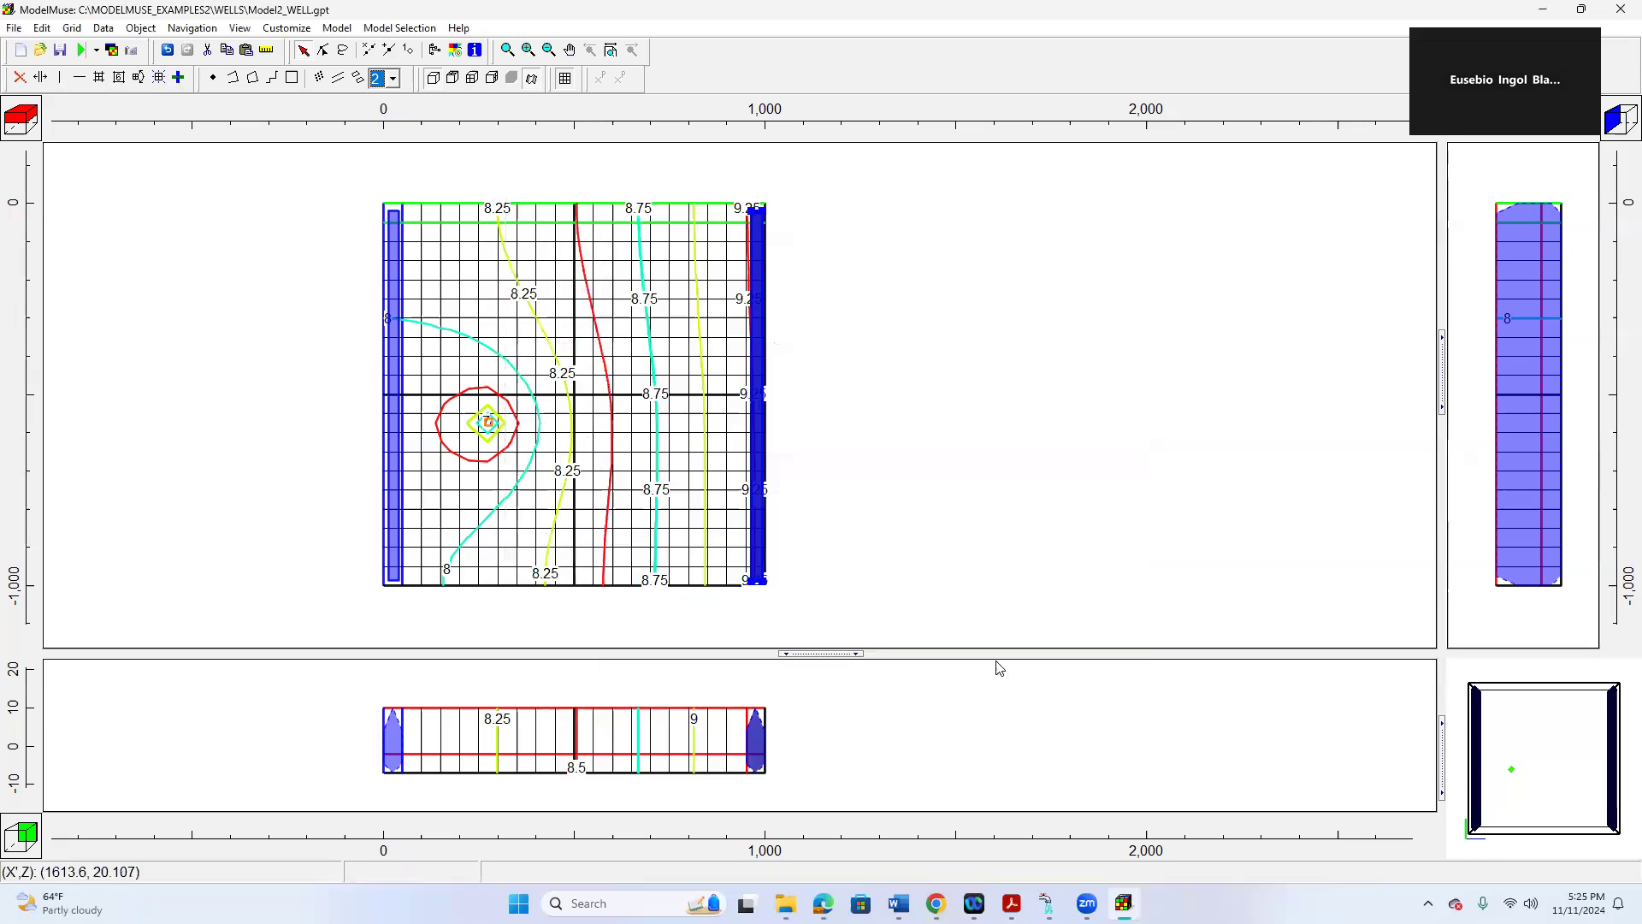
- Enable initial particle placement on Well1 as a vertical Sphere with 7 particles around it and 4 layers of particles
double_click(487, 424)
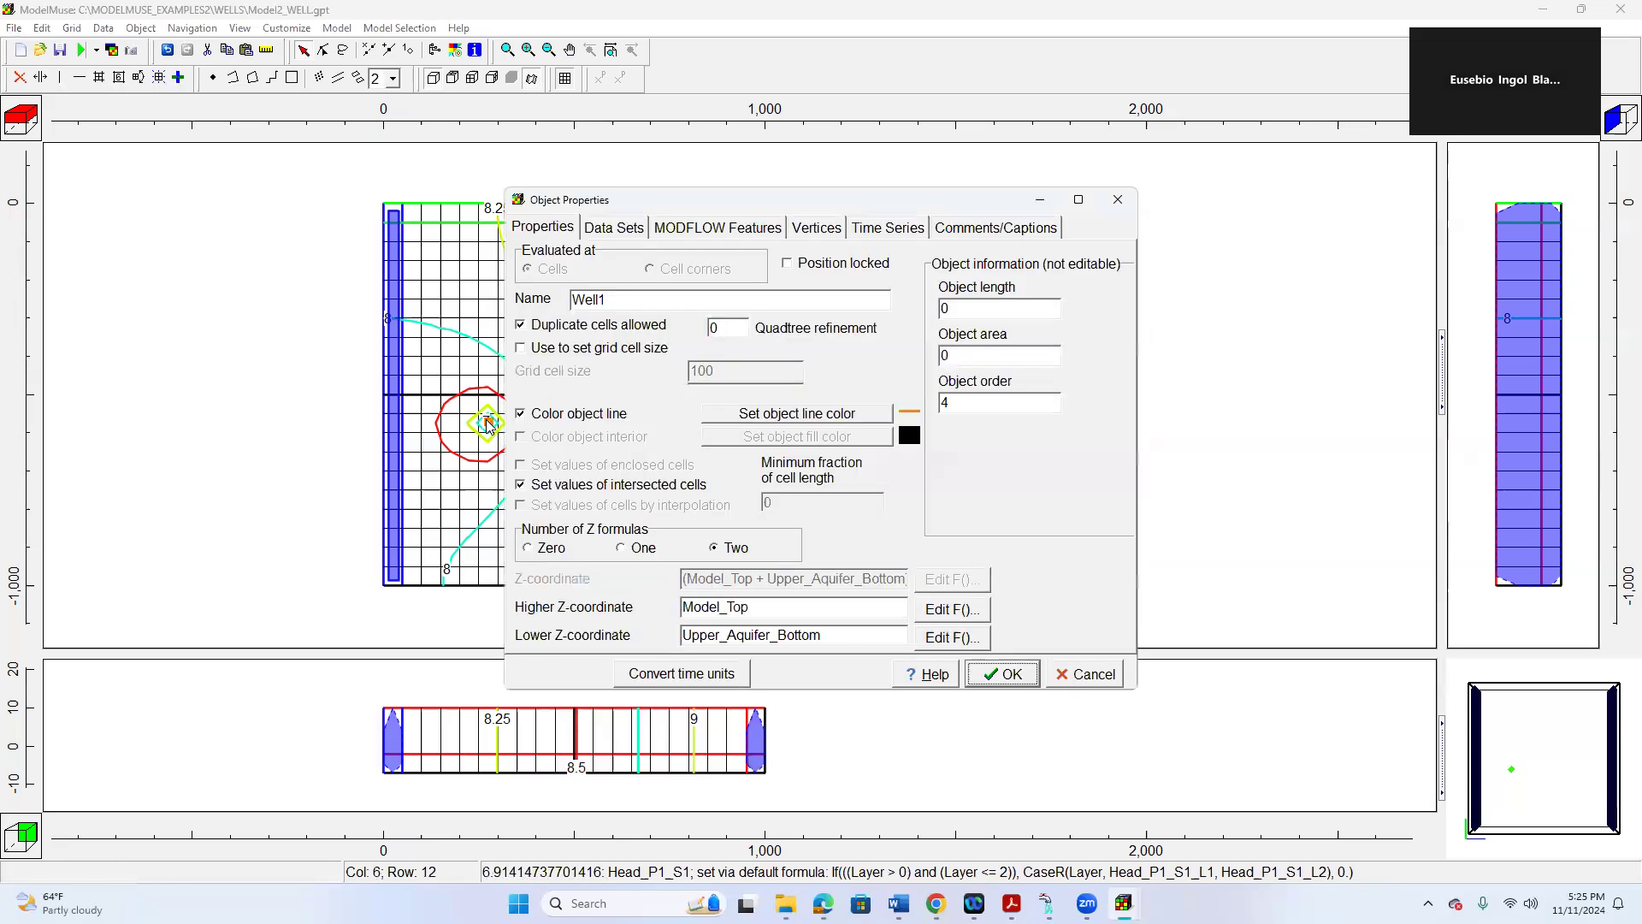
click(687, 233)
click(544, 289)
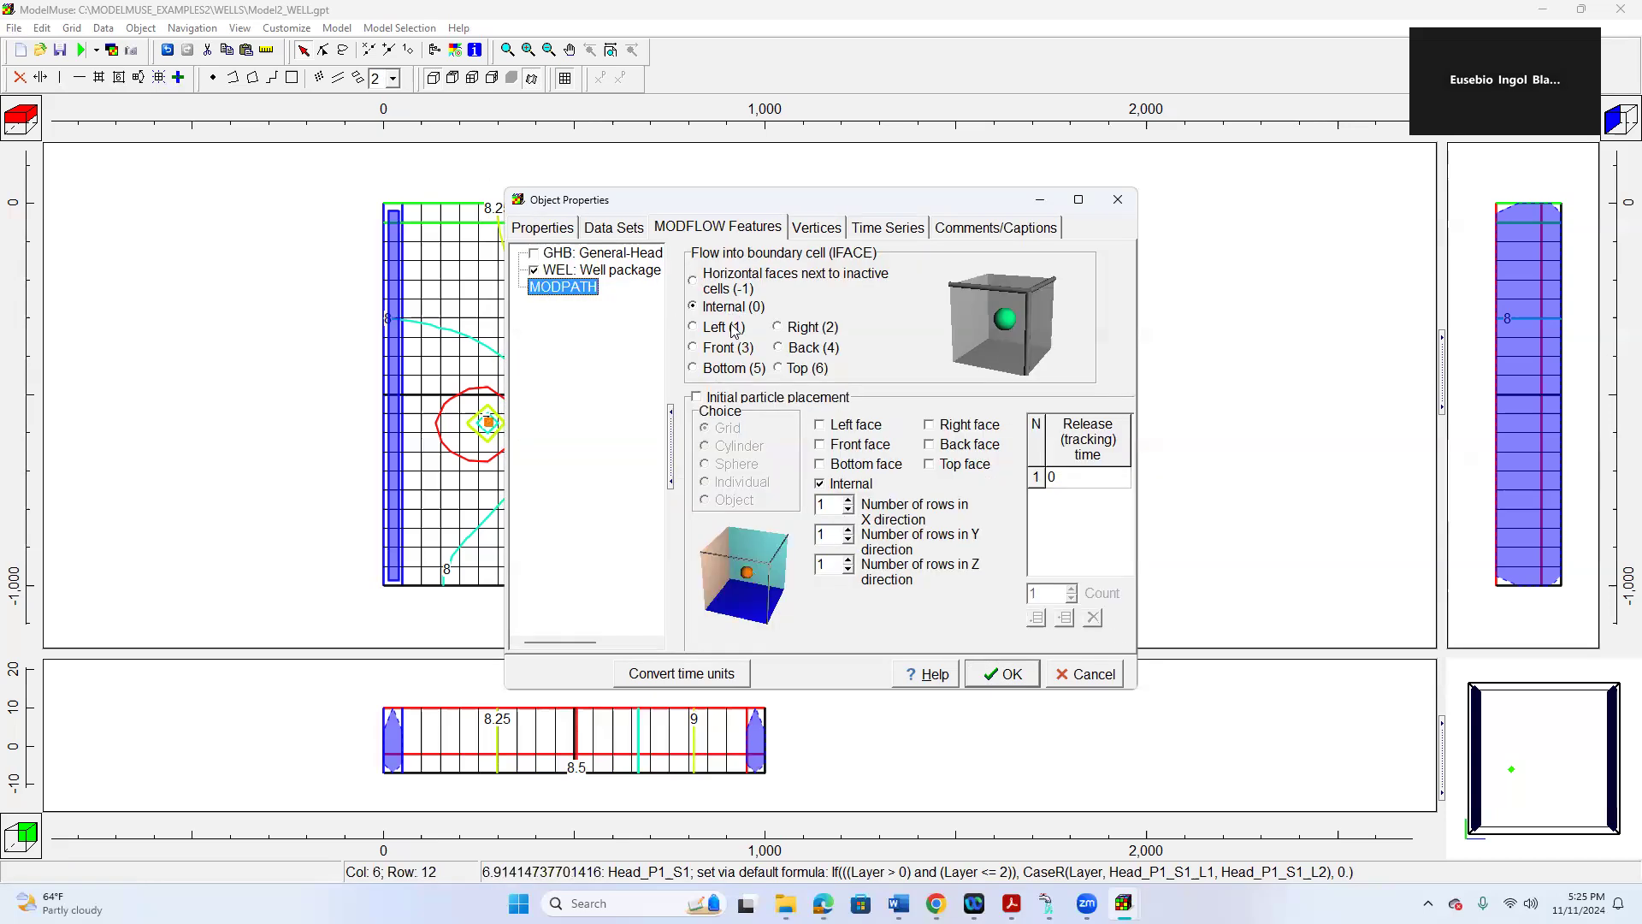
click(699, 398)
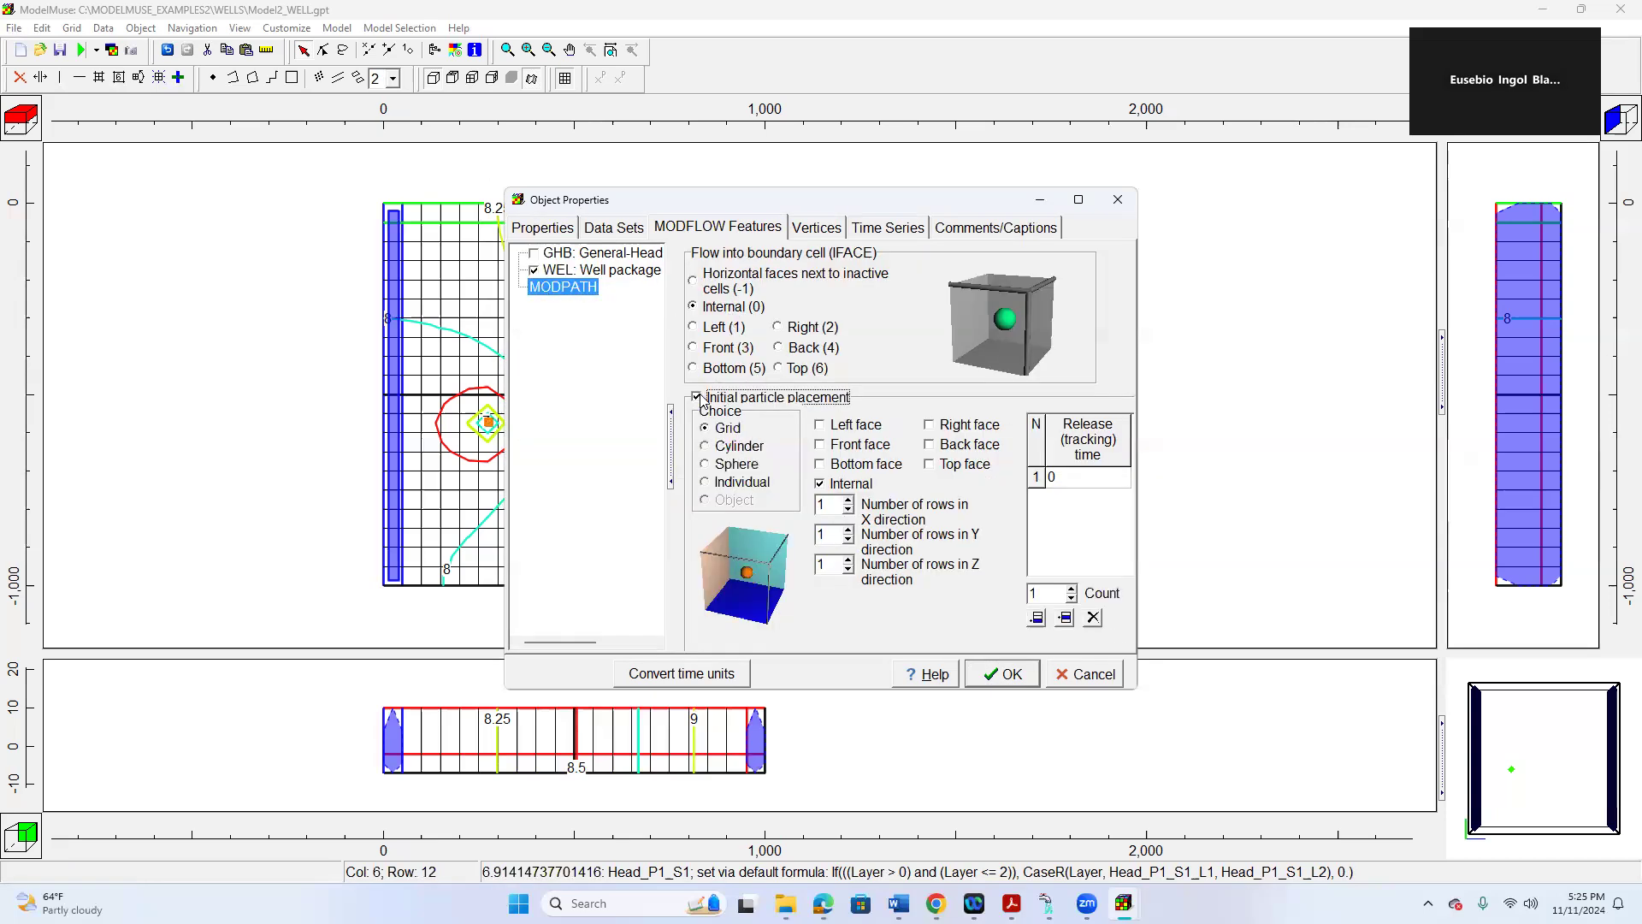
click(704, 465)
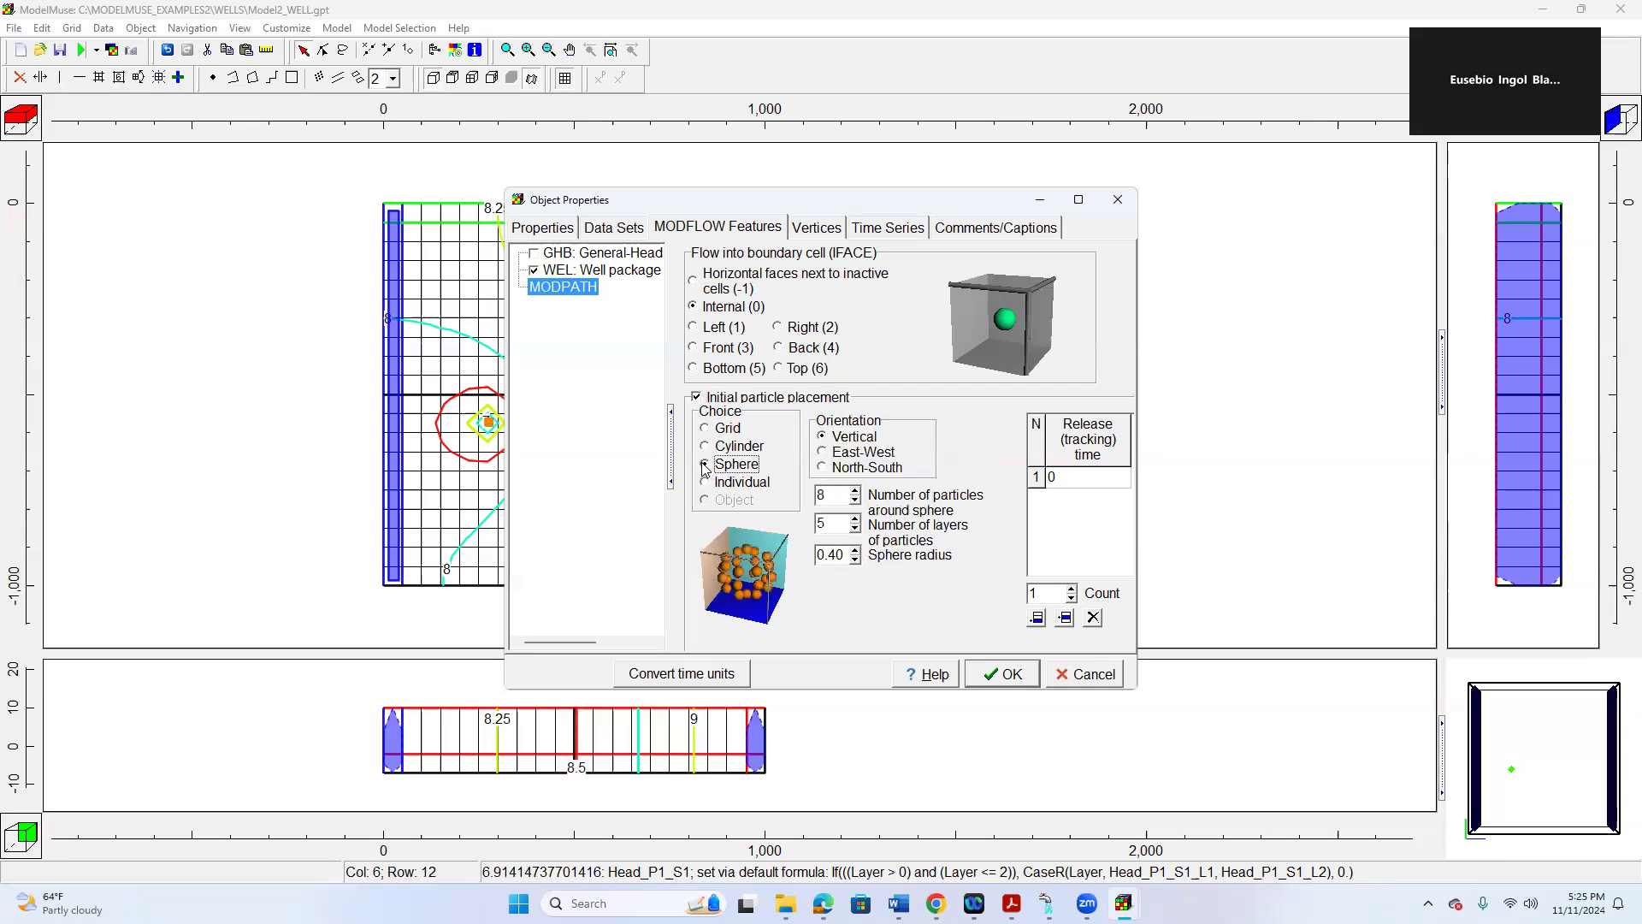
click(855, 500)
click(855, 528)
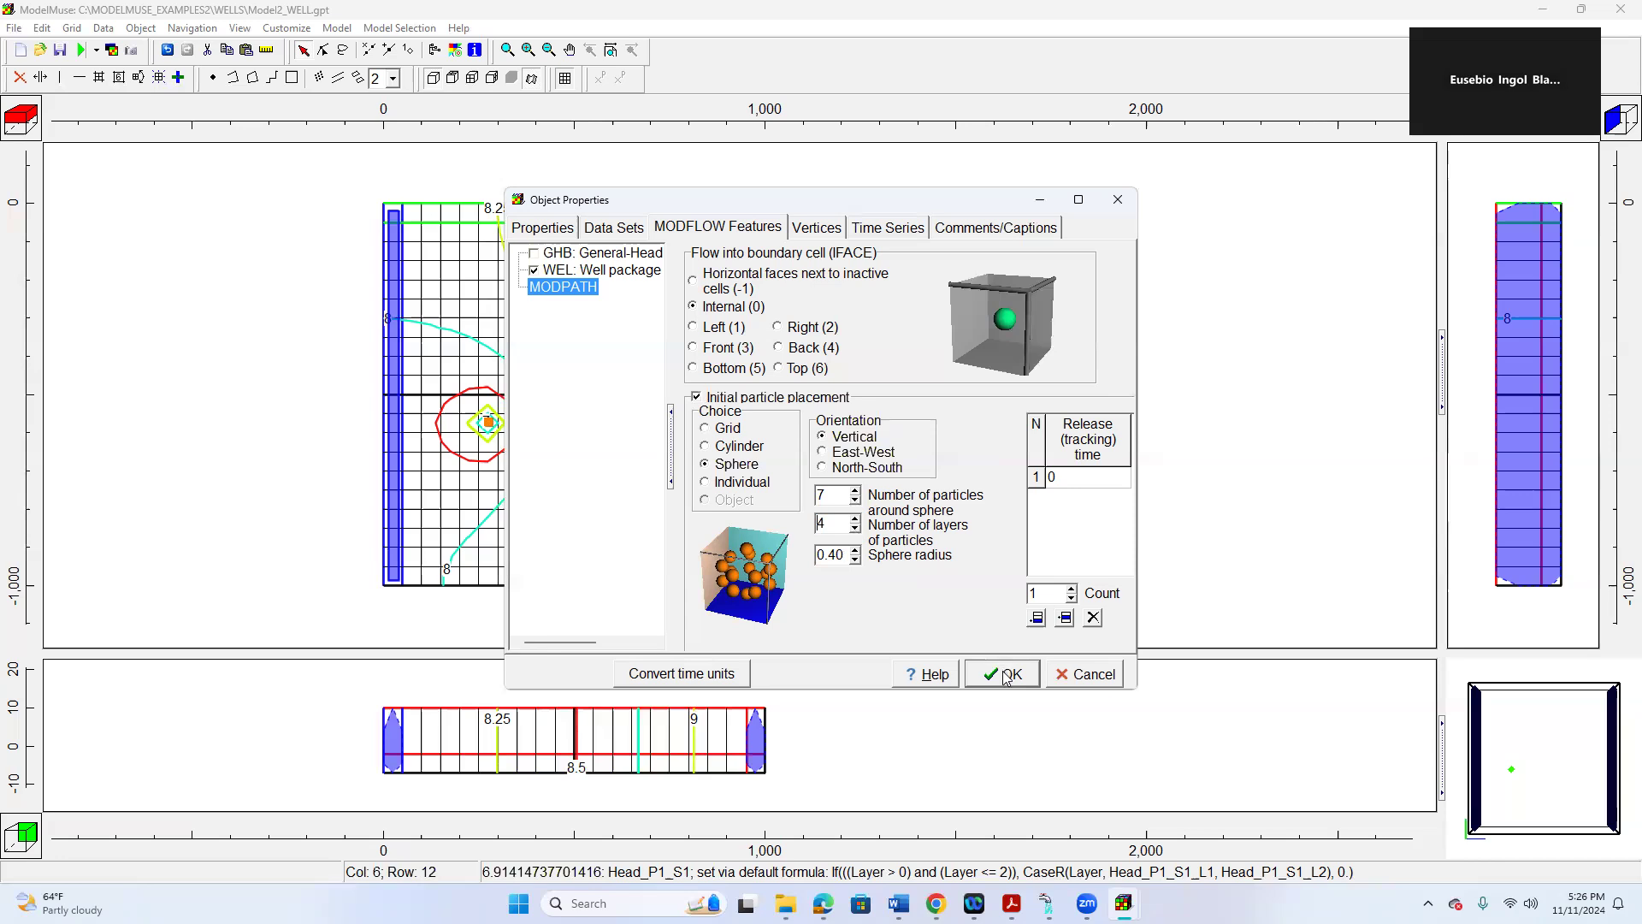
- Assign the Modpath_Budget and Porosity data sets to Well1 and accept its properties
click(613, 236)
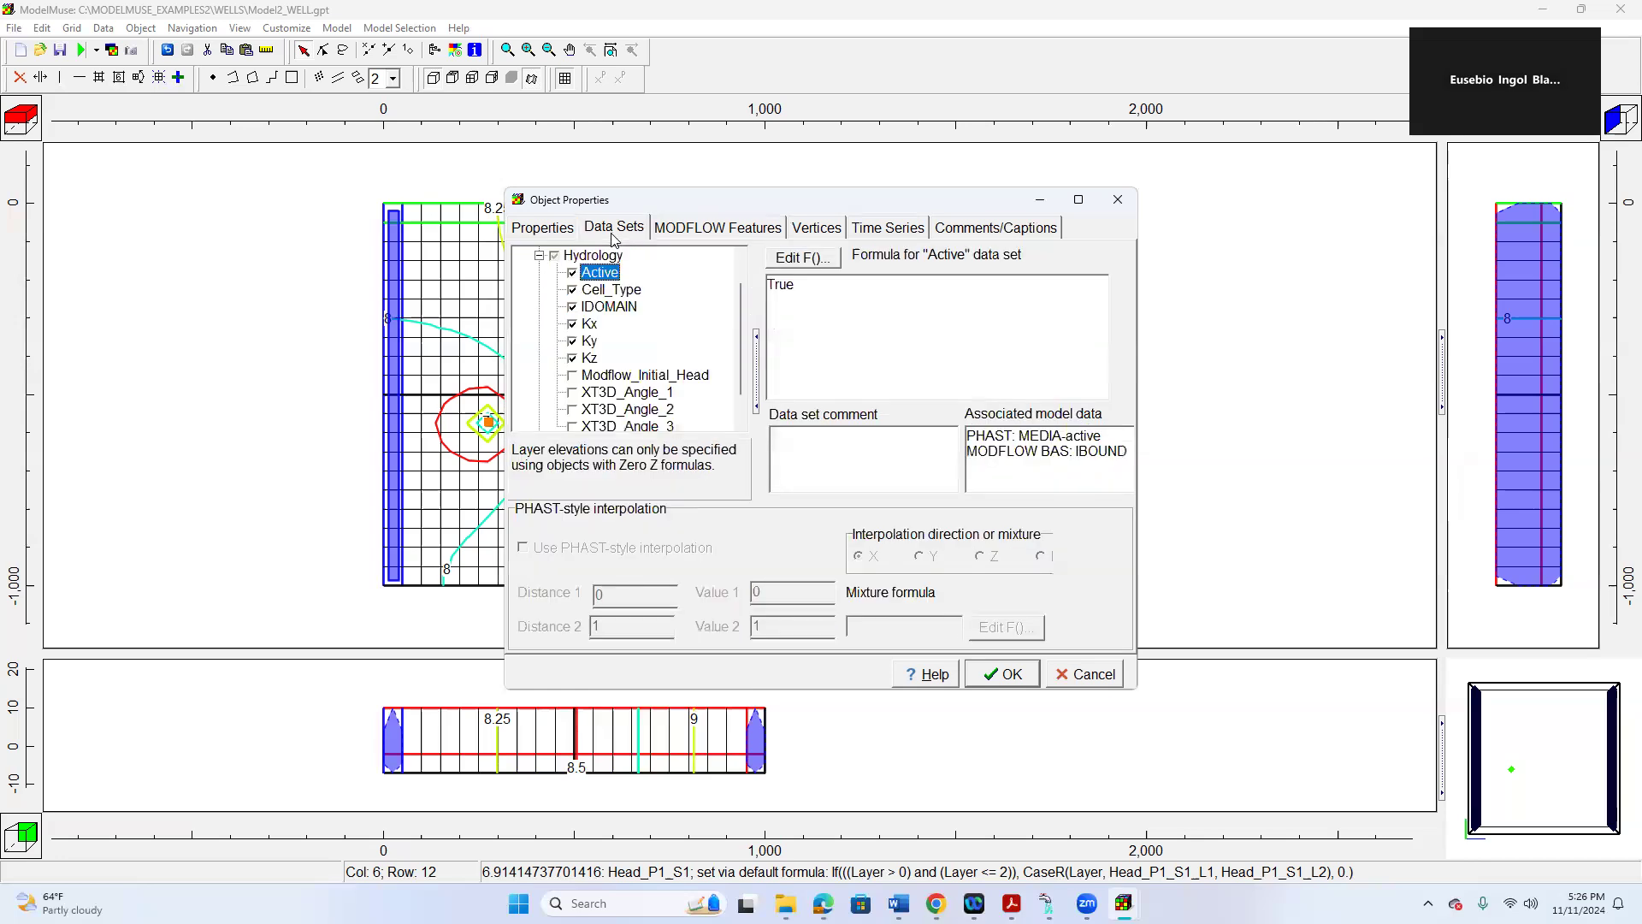
scroll(543, 413, down, 2)
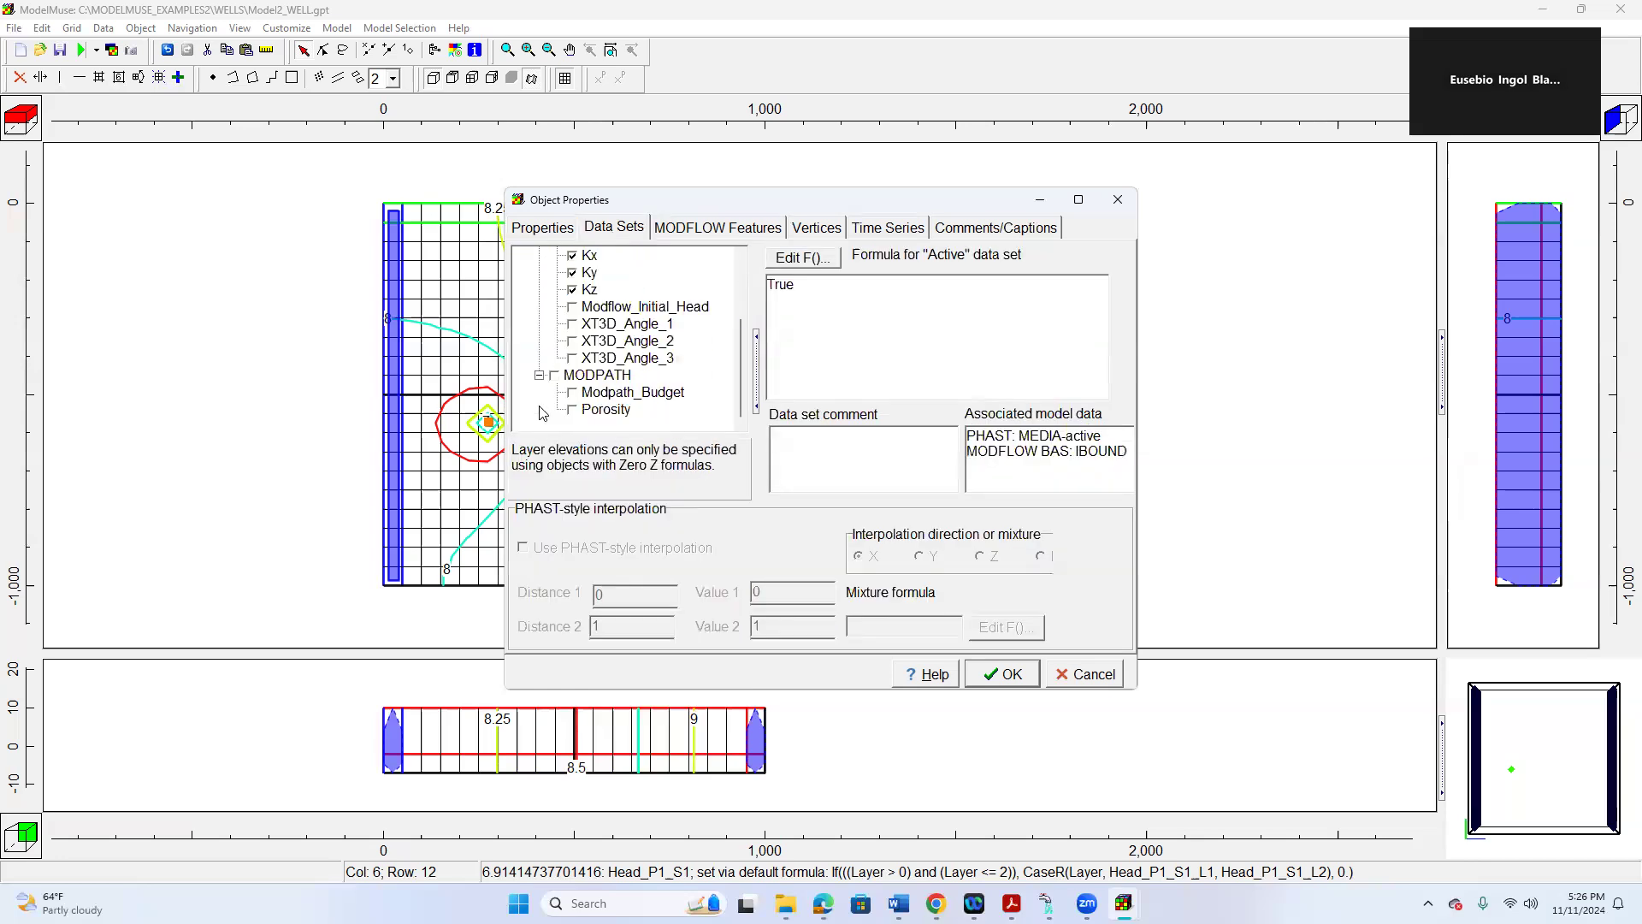
click(573, 392)
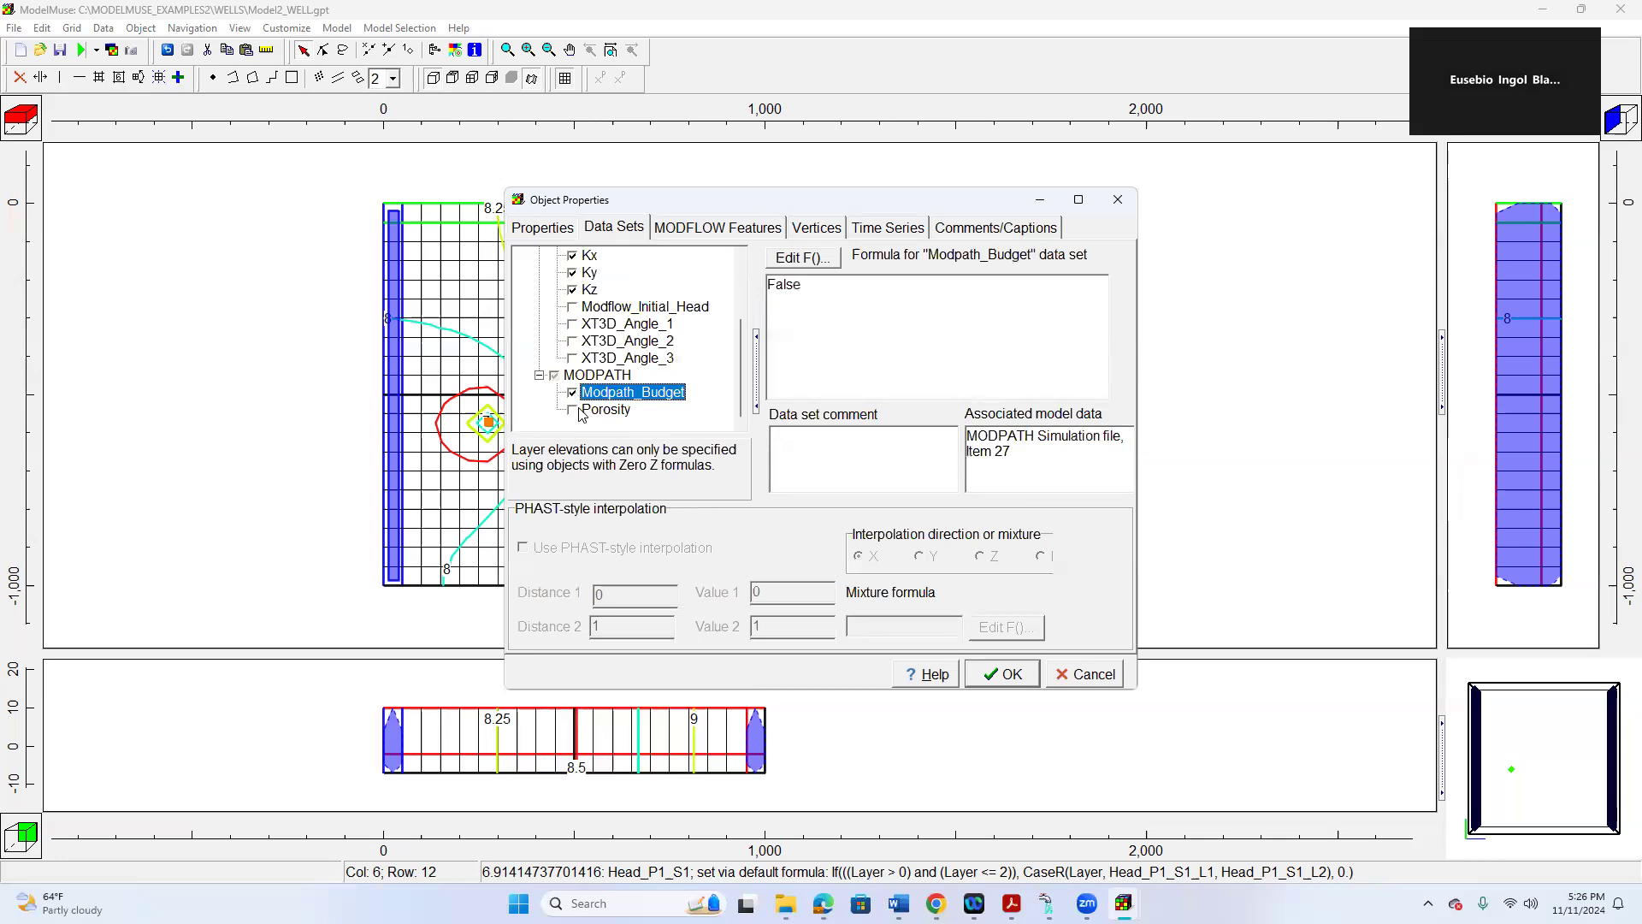
click(573, 409)
click(1002, 674)
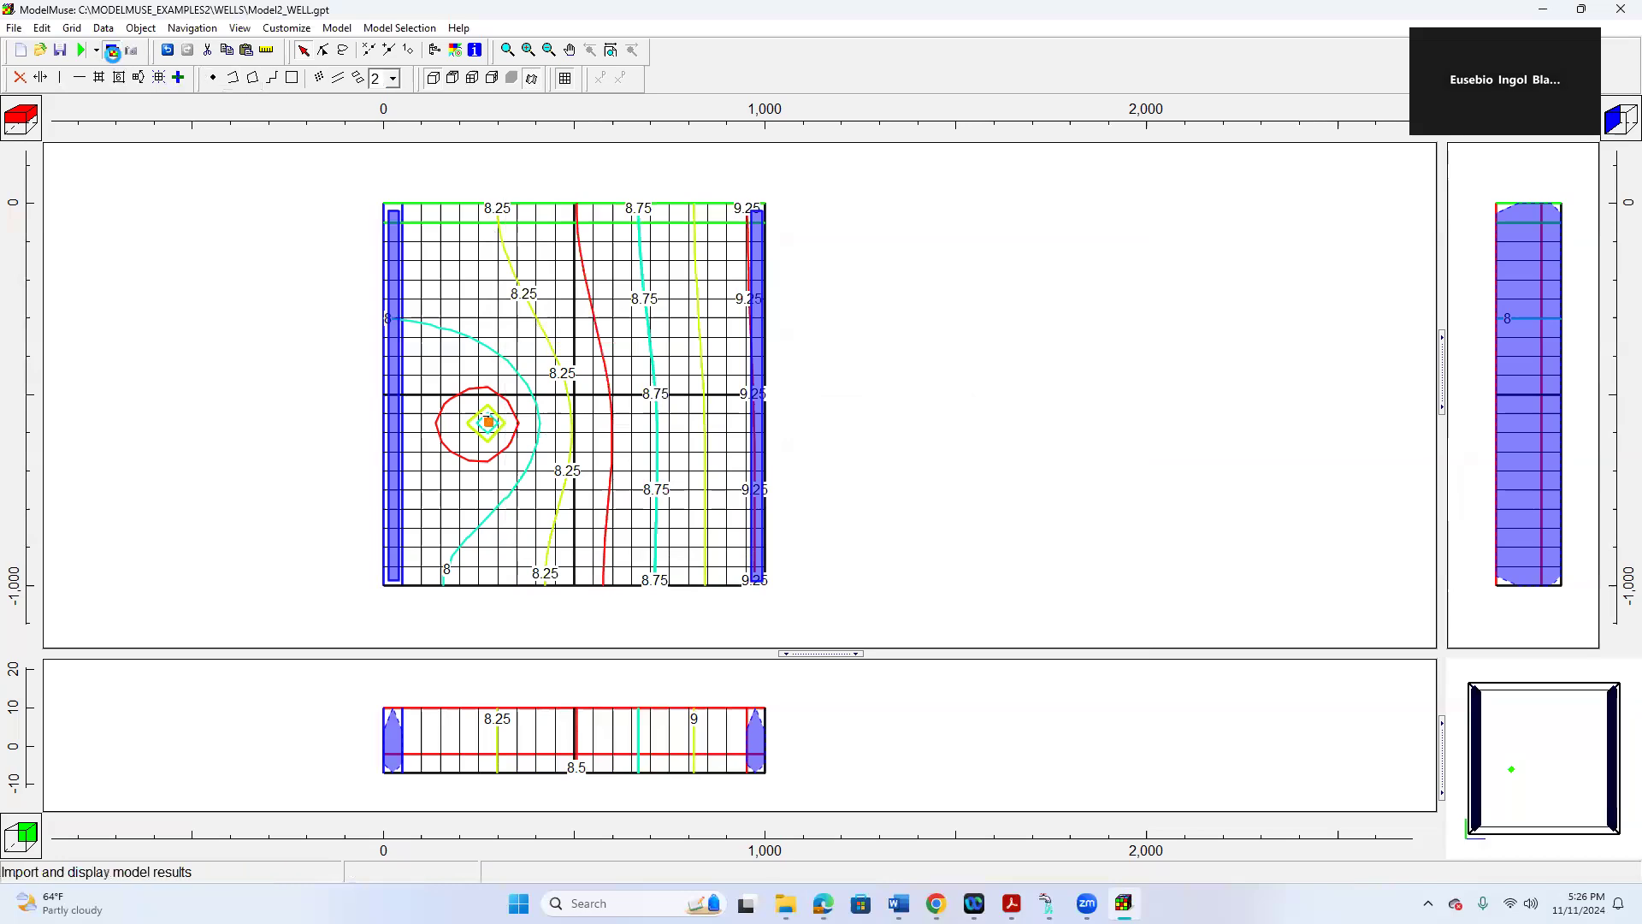
- Run MODFLOW 6 with MODPATH input export enabled, saving the input files as Model2_WELL, and dismiss the model monitor
click(112, 52)
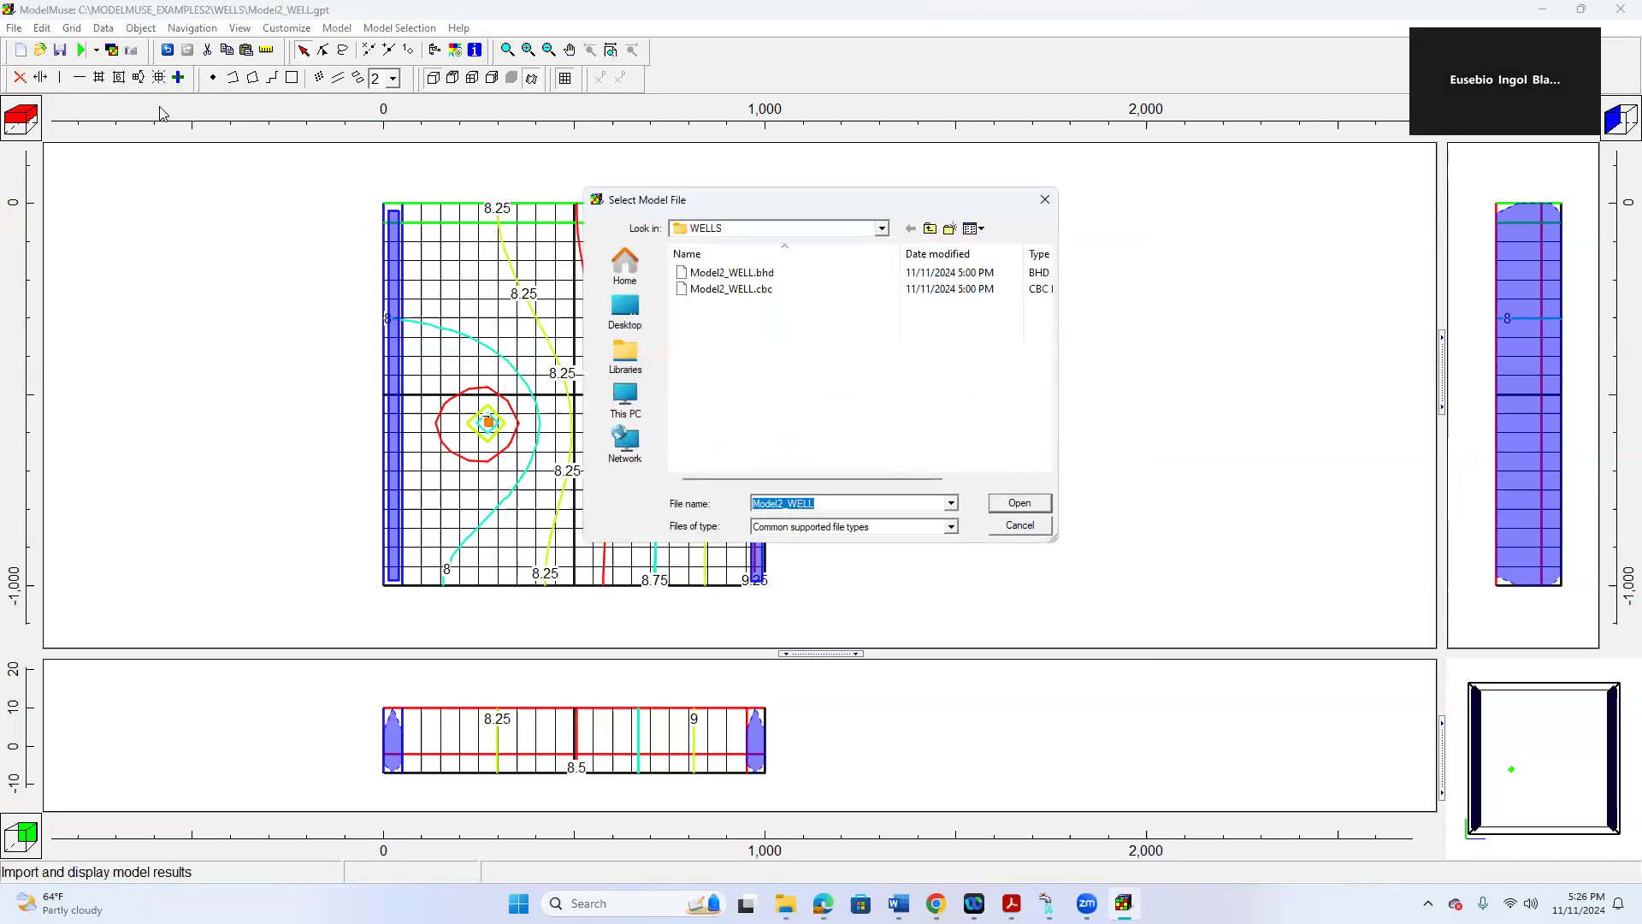
click(1045, 199)
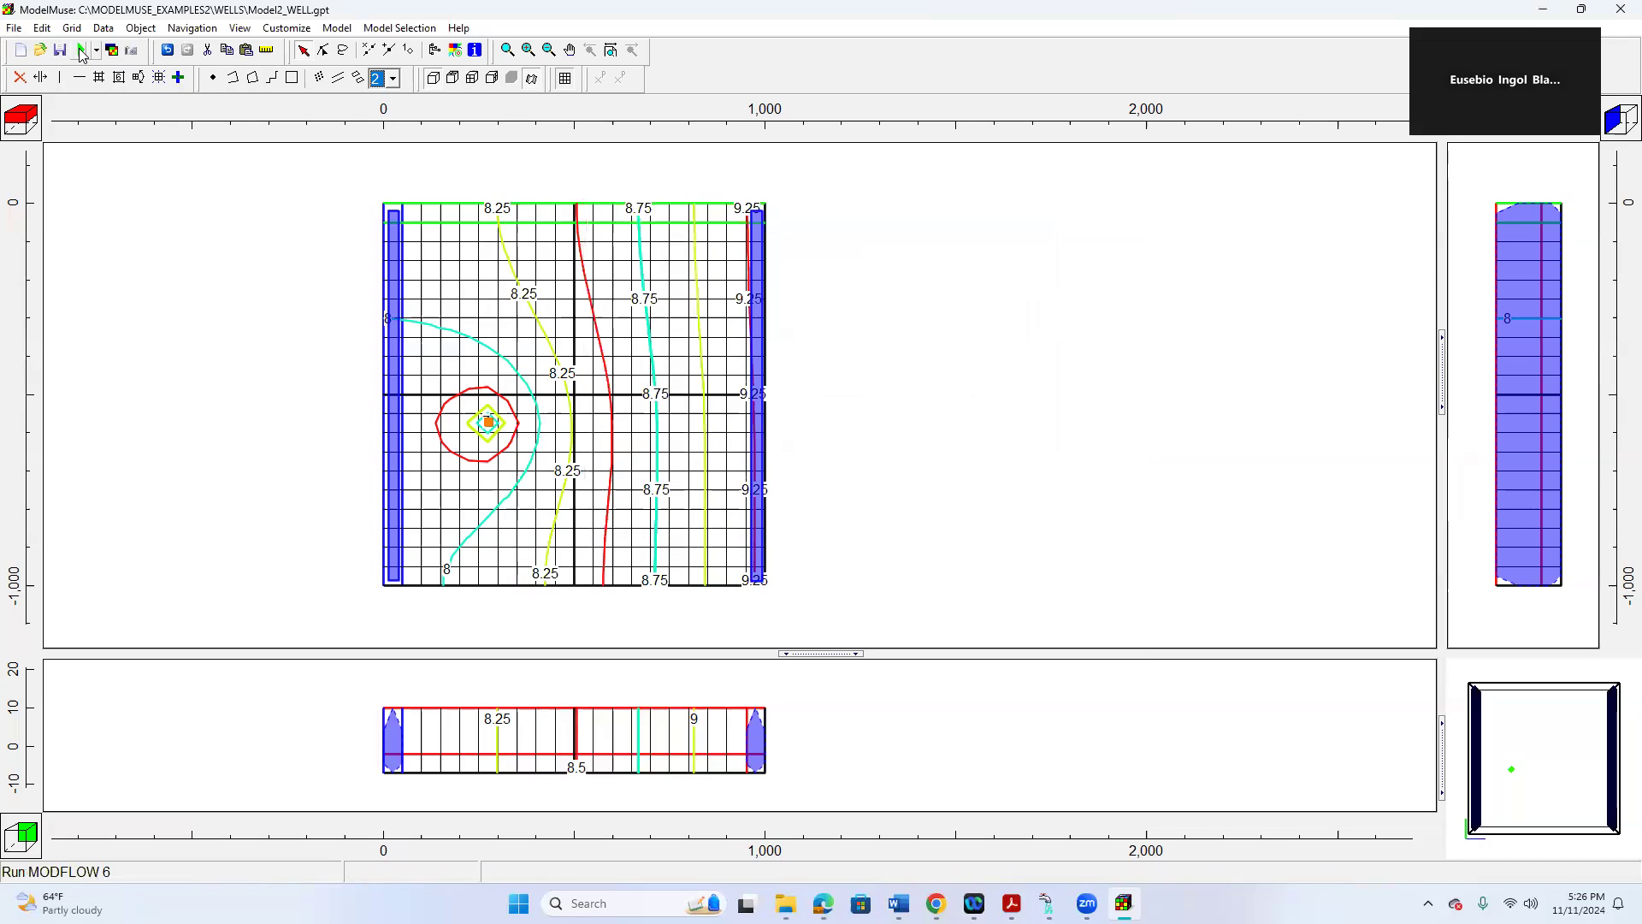
click(81, 51)
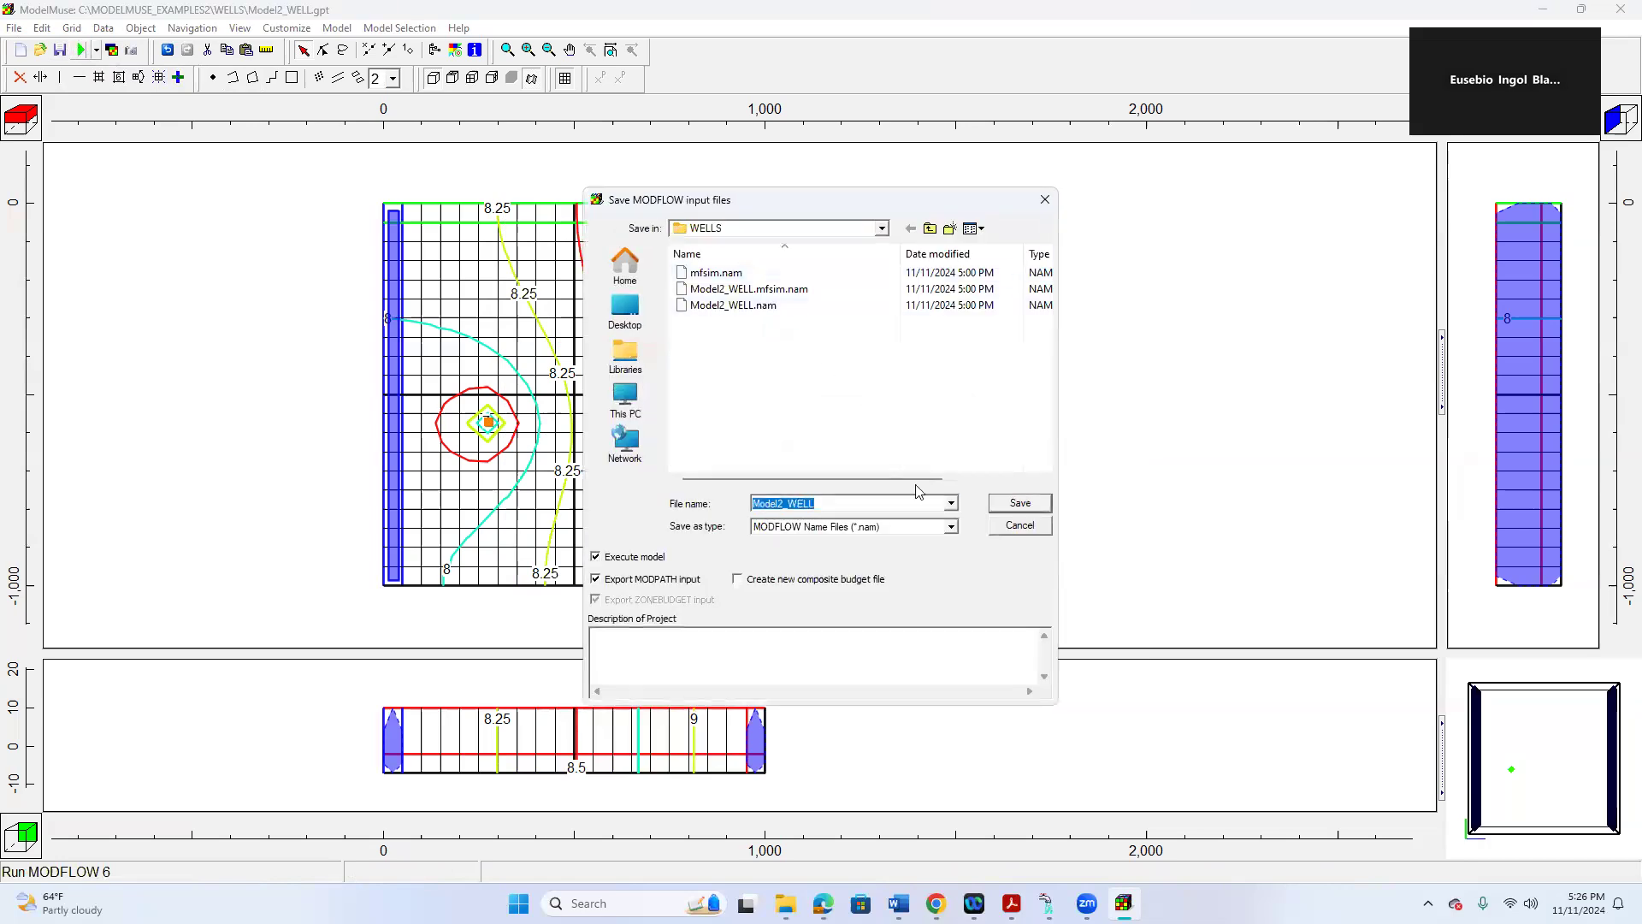
click(1011, 508)
click(861, 446)
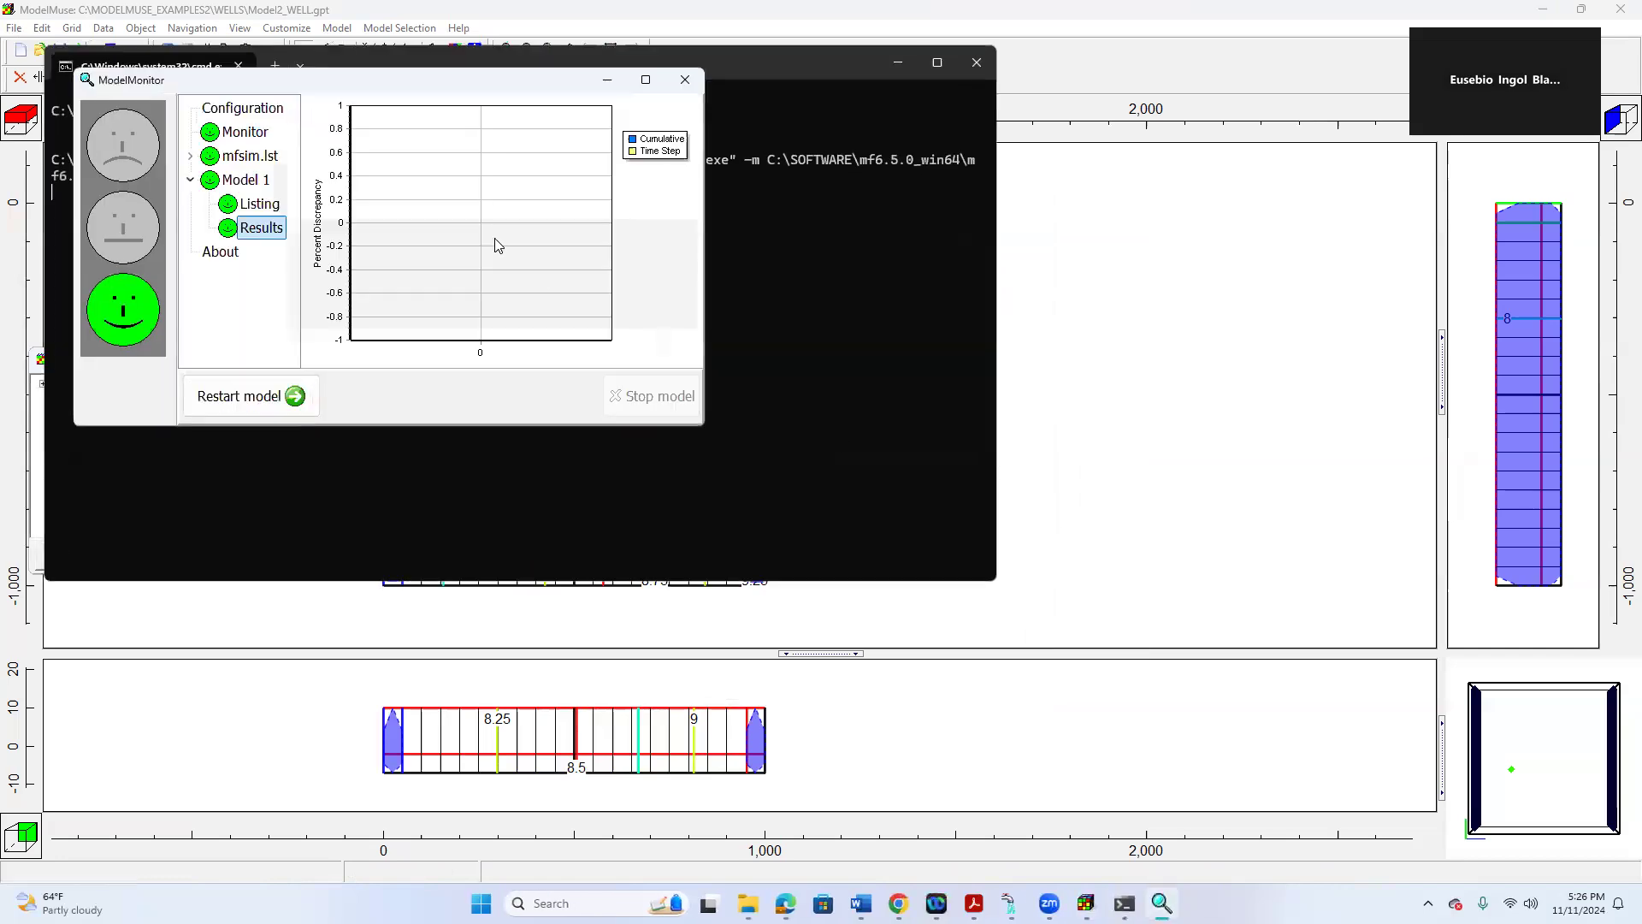
click(690, 84)
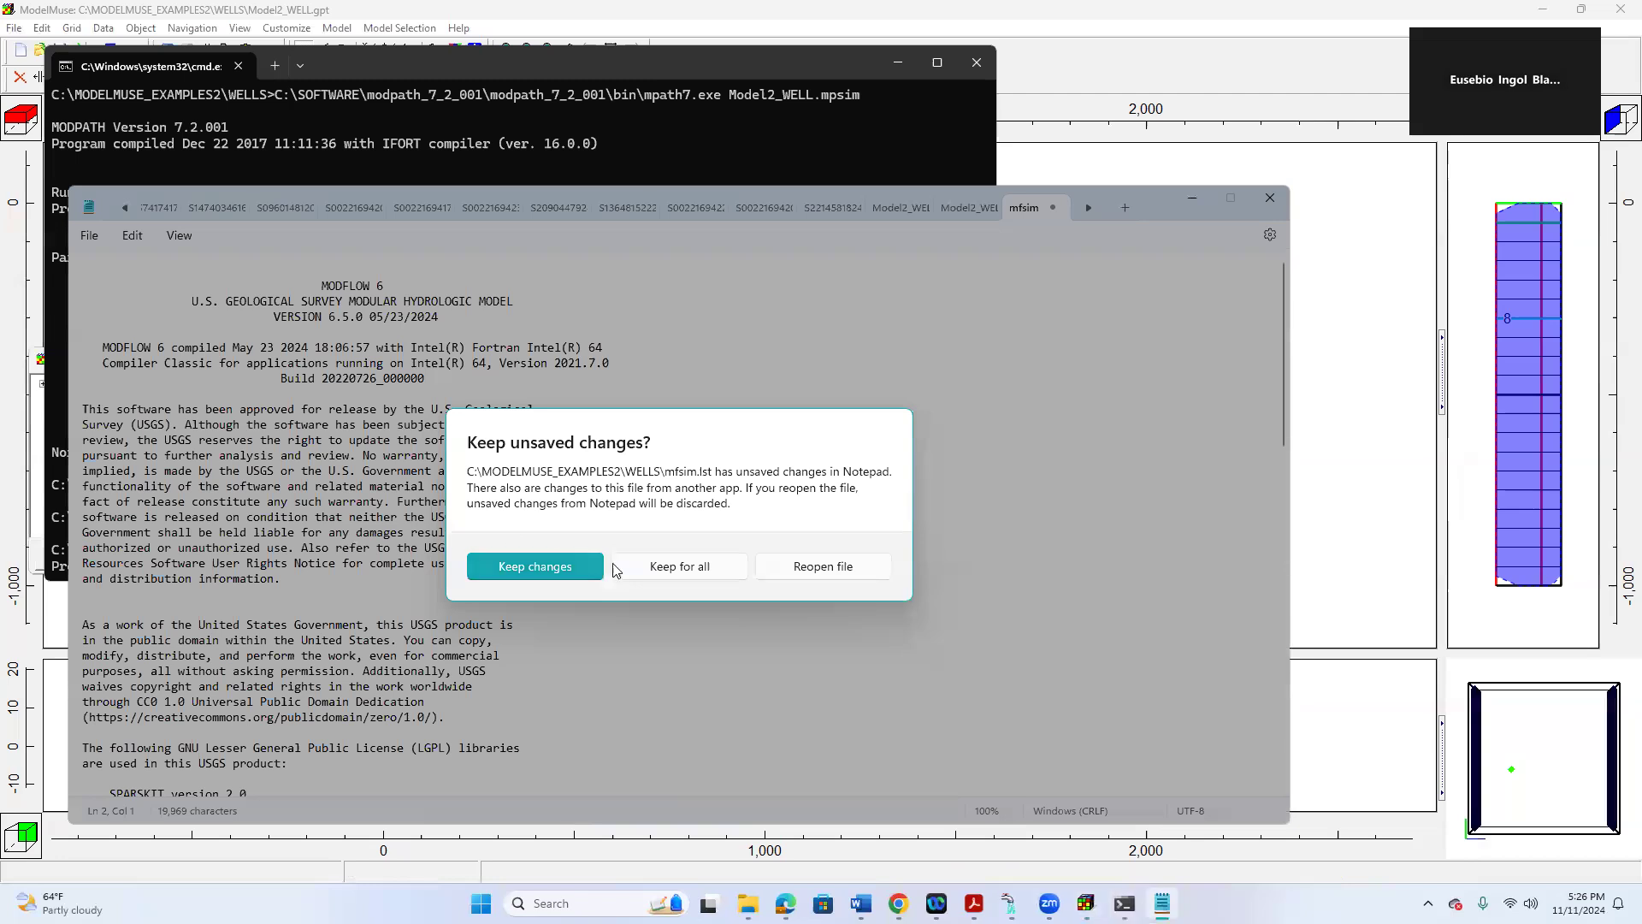
- Keep the unsaved mfsim.lst changes and examine the IN and OUT terms of the volume budget in the Model2_WELL listing
click(590, 572)
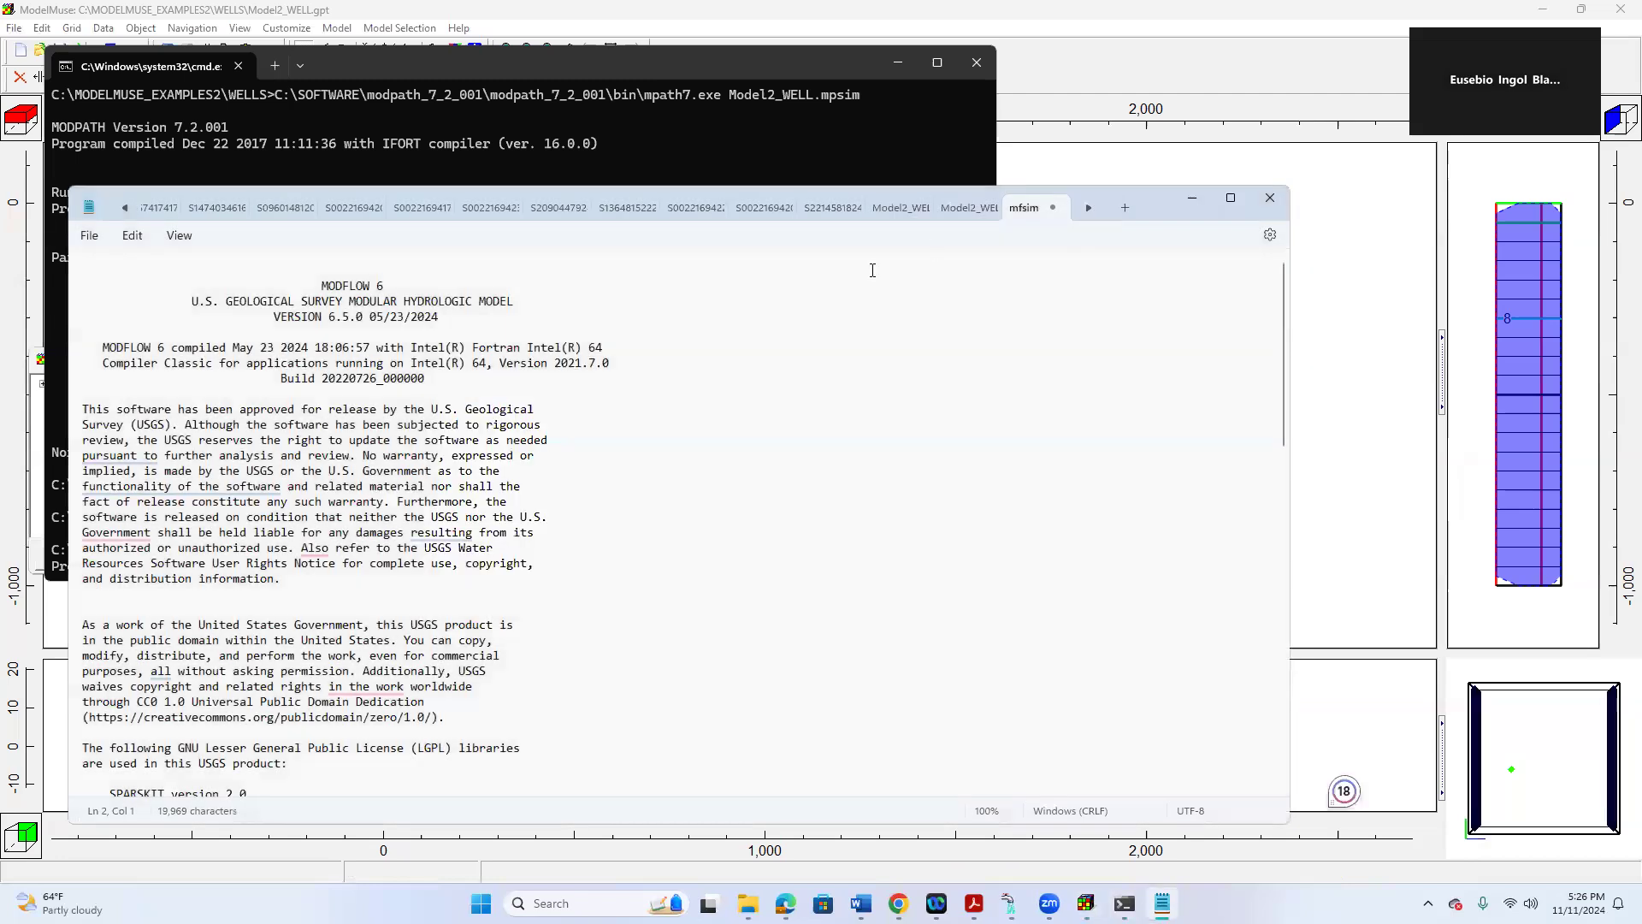
scroll(1285, 329, down, 11)
drag(1285, 329, 1269, 772)
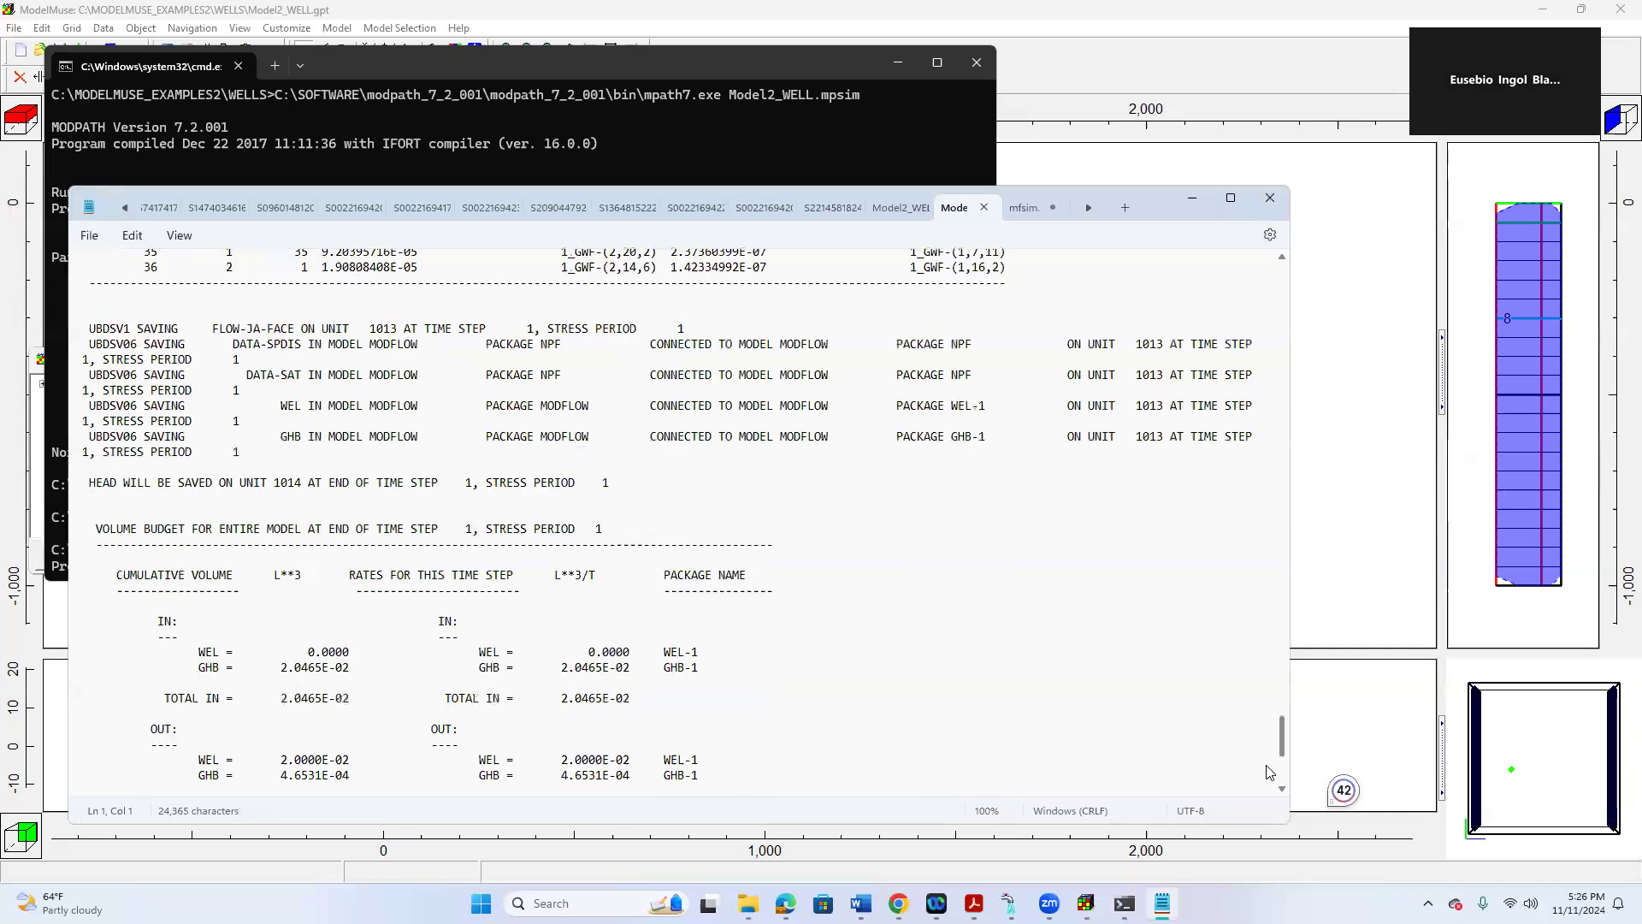
drag(158, 327, 188, 332)
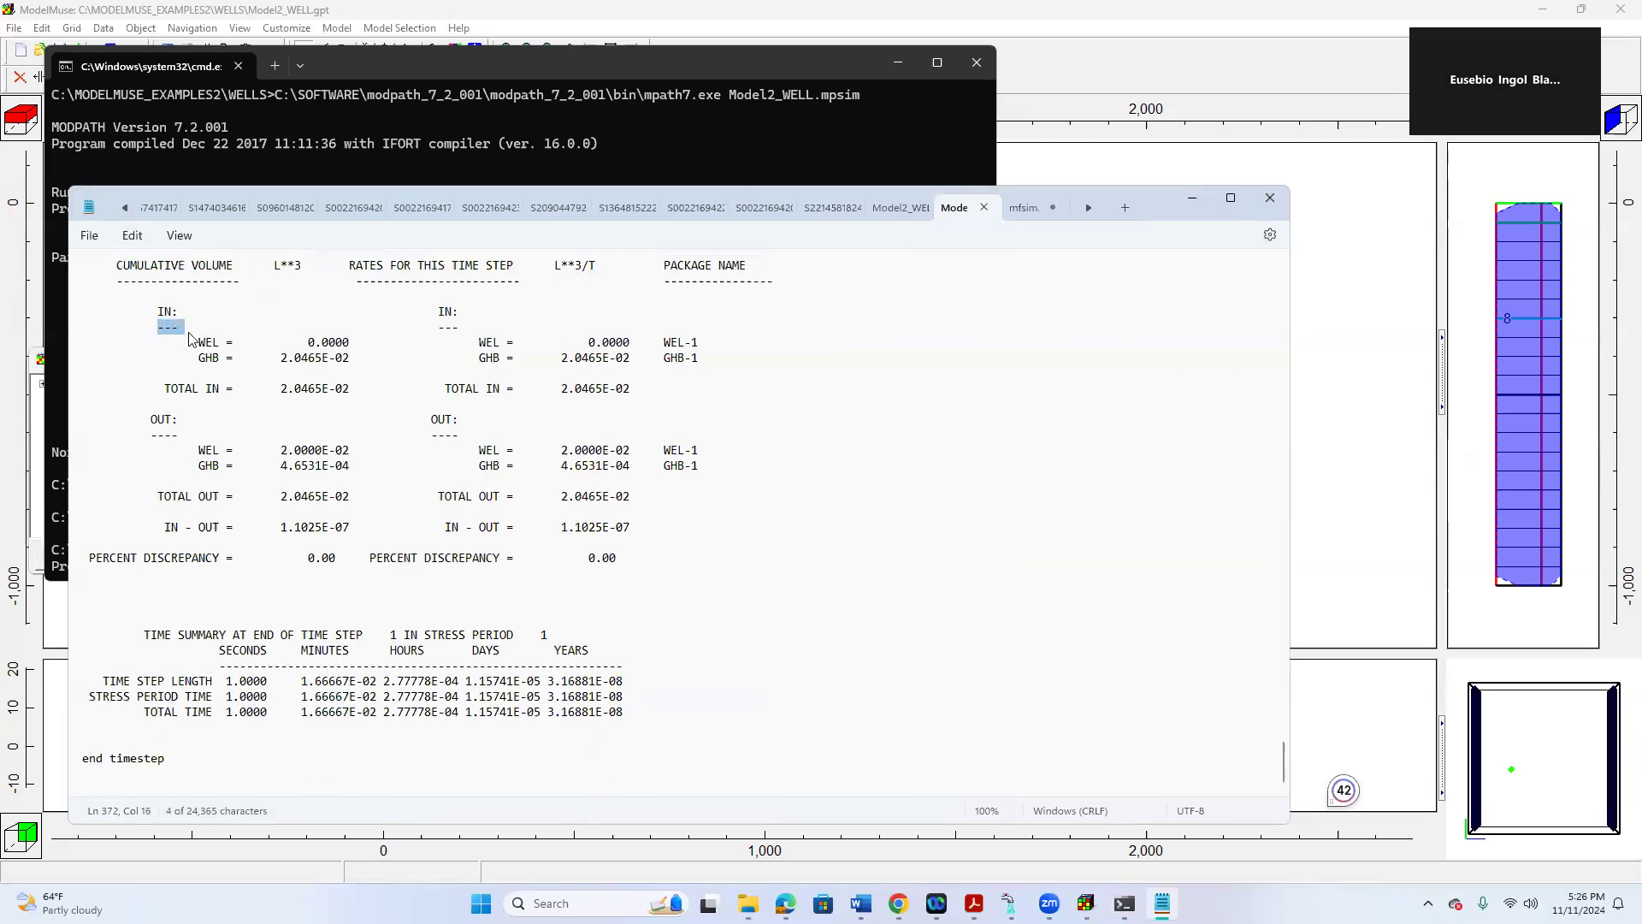
click(288, 313)
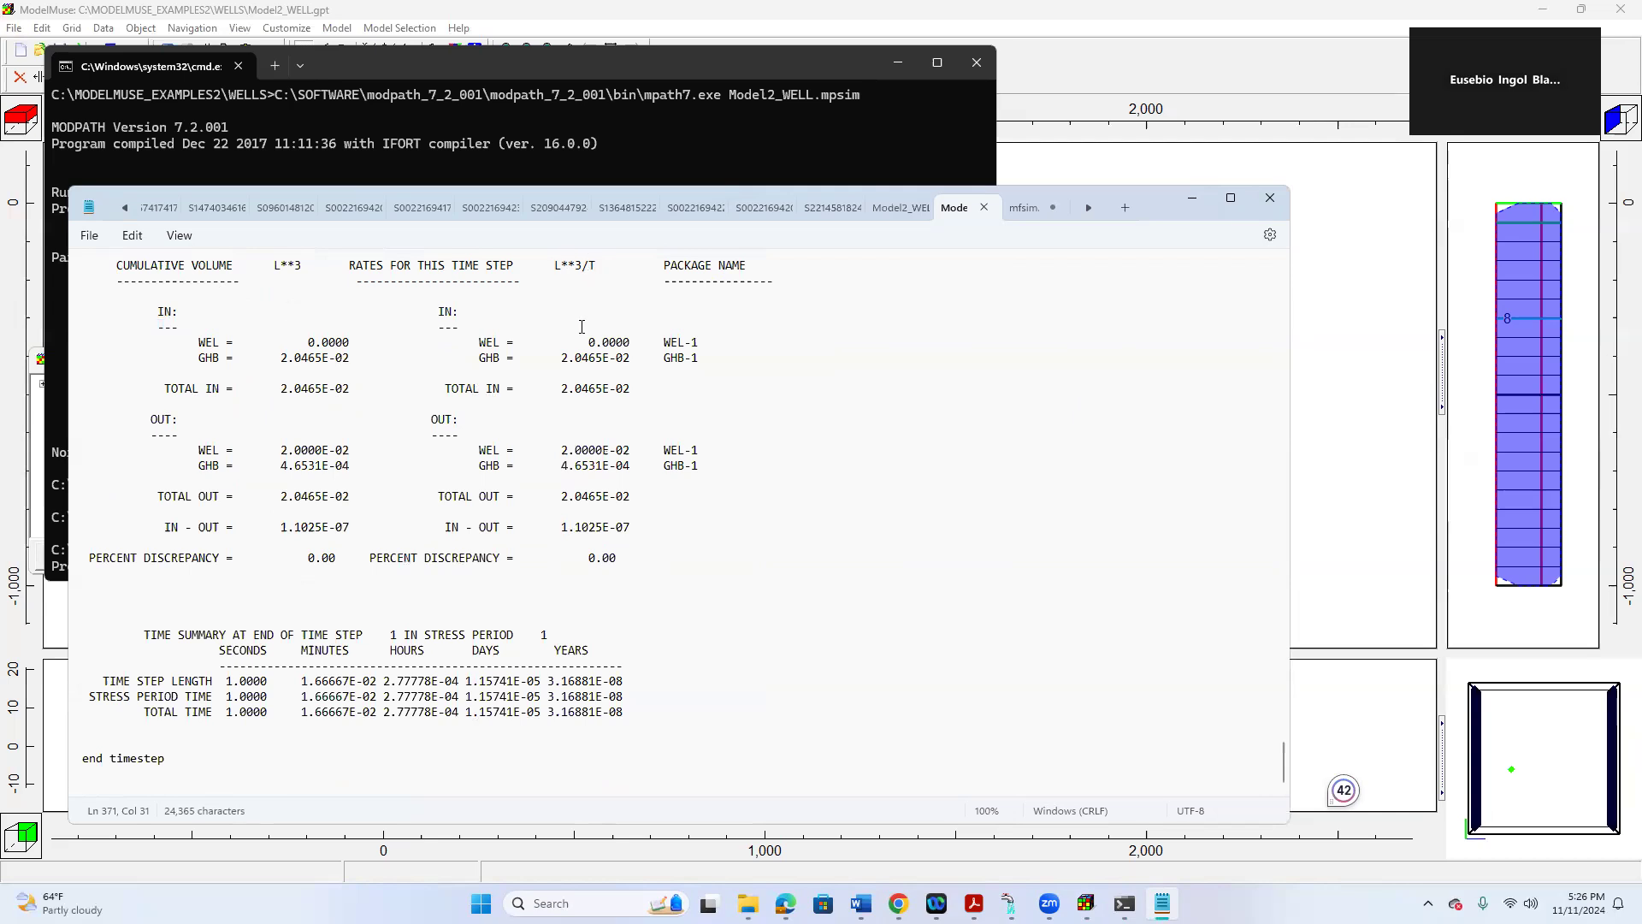
drag(152, 419, 494, 420)
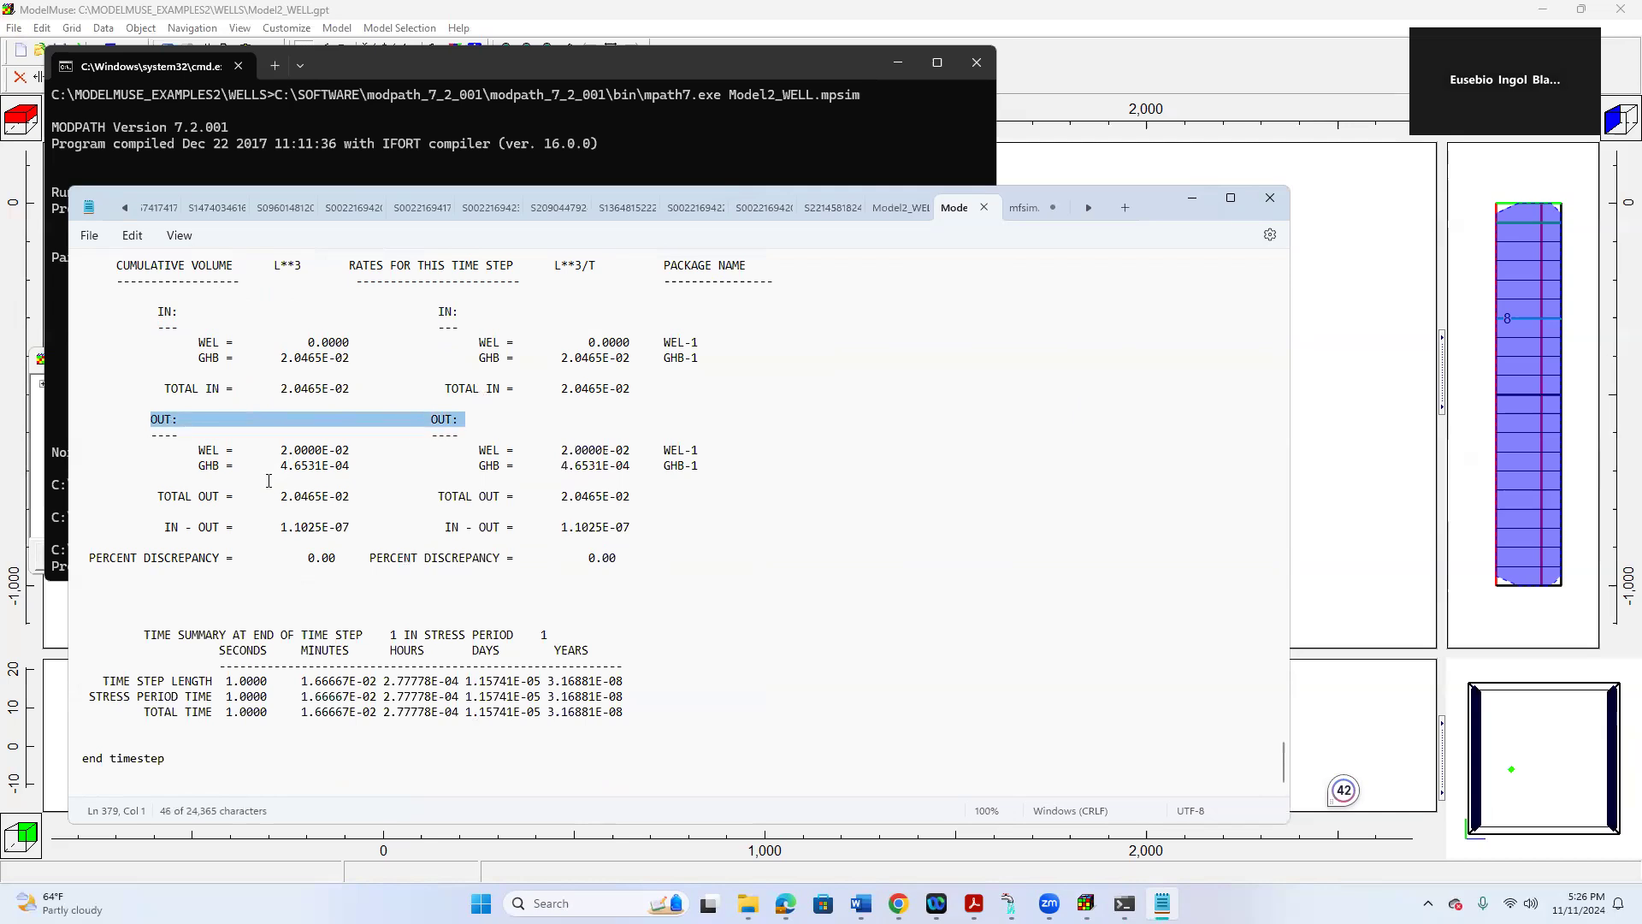
click(257, 481)
drag(156, 419, 552, 426)
click(201, 452)
mouse_move(203, 445)
mouse_down()
mouse_move(229, 469)
mouse_move(229, 452)
mouse_up()
click(204, 451)
click(295, 451)
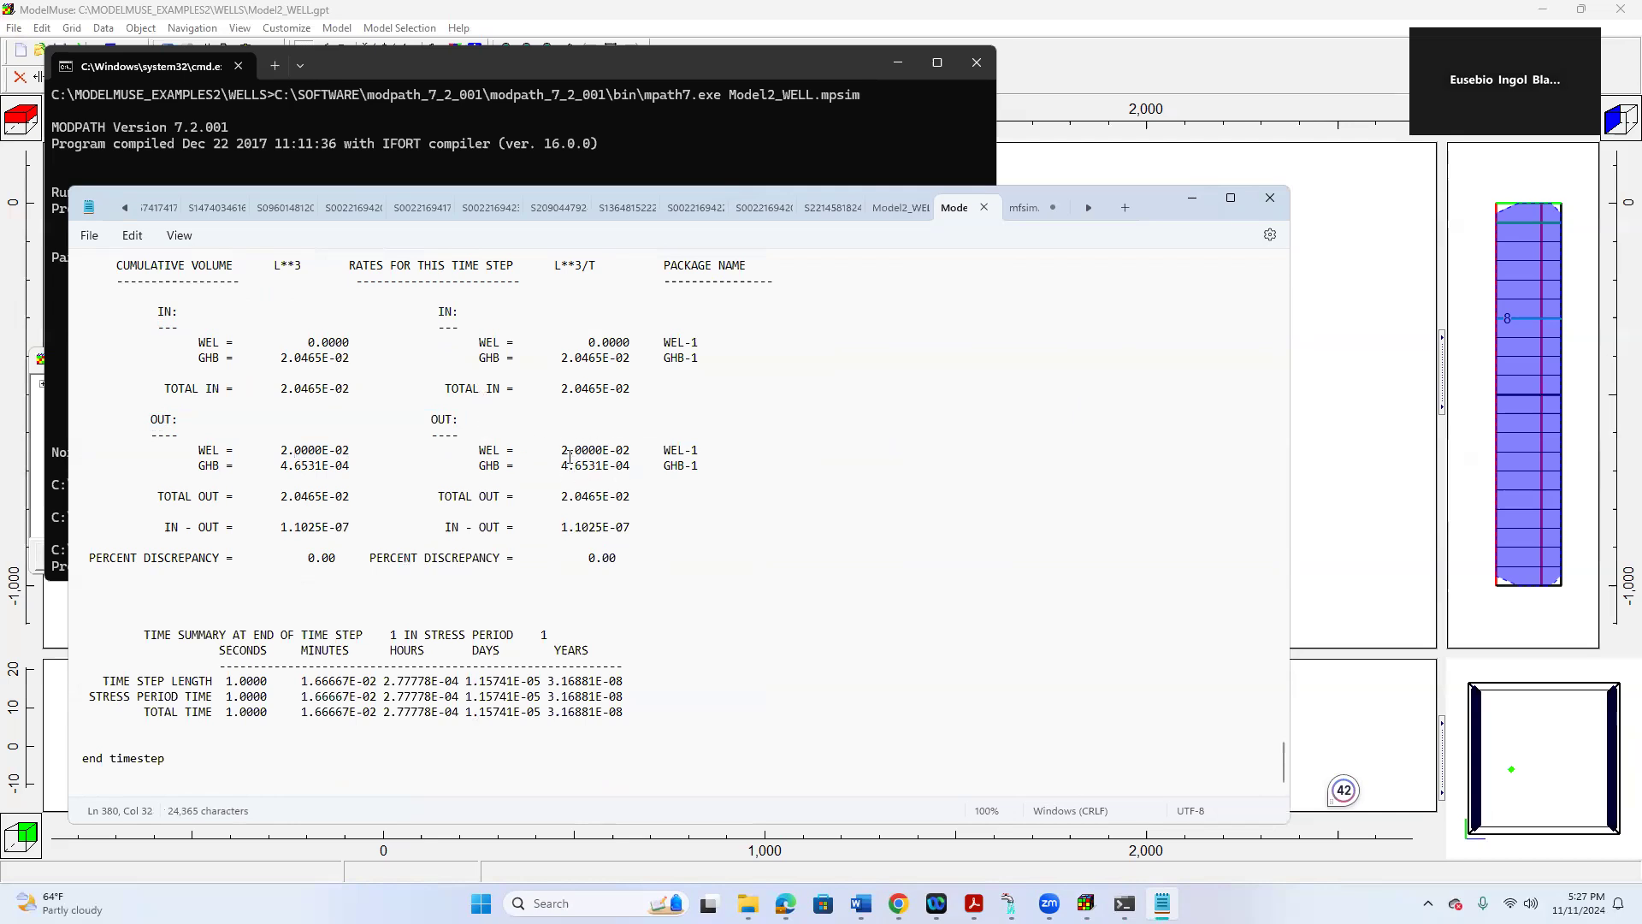
- Check the budget's percent discrepancy, and dismiss the listing, the run console and the warnings window
drag(84, 557, 571, 574)
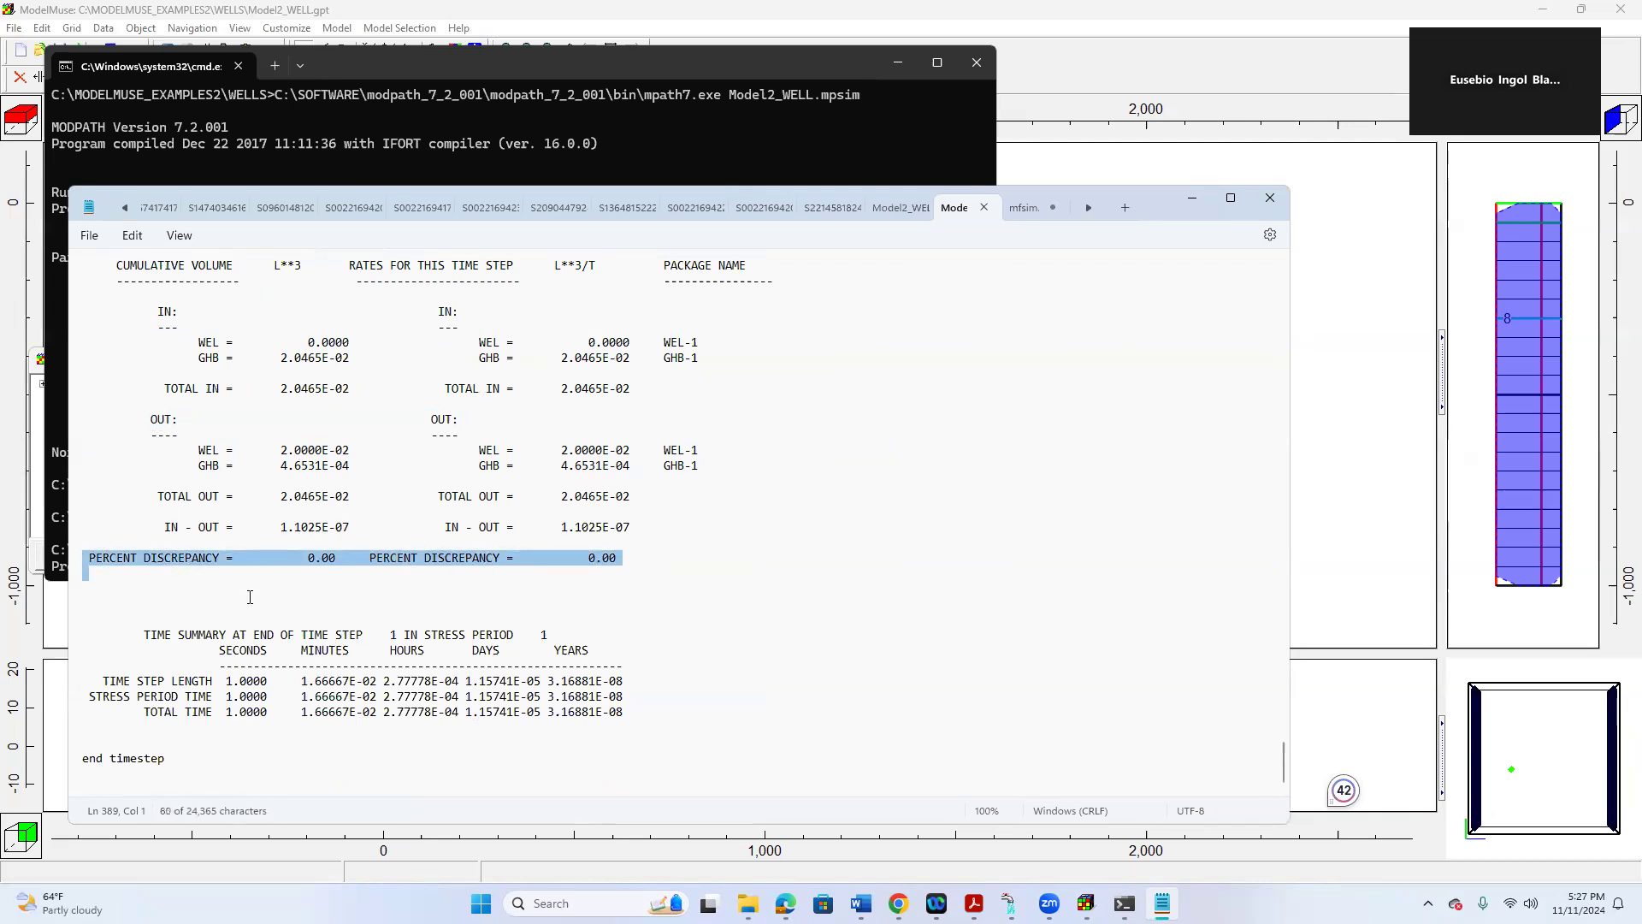
click(462, 571)
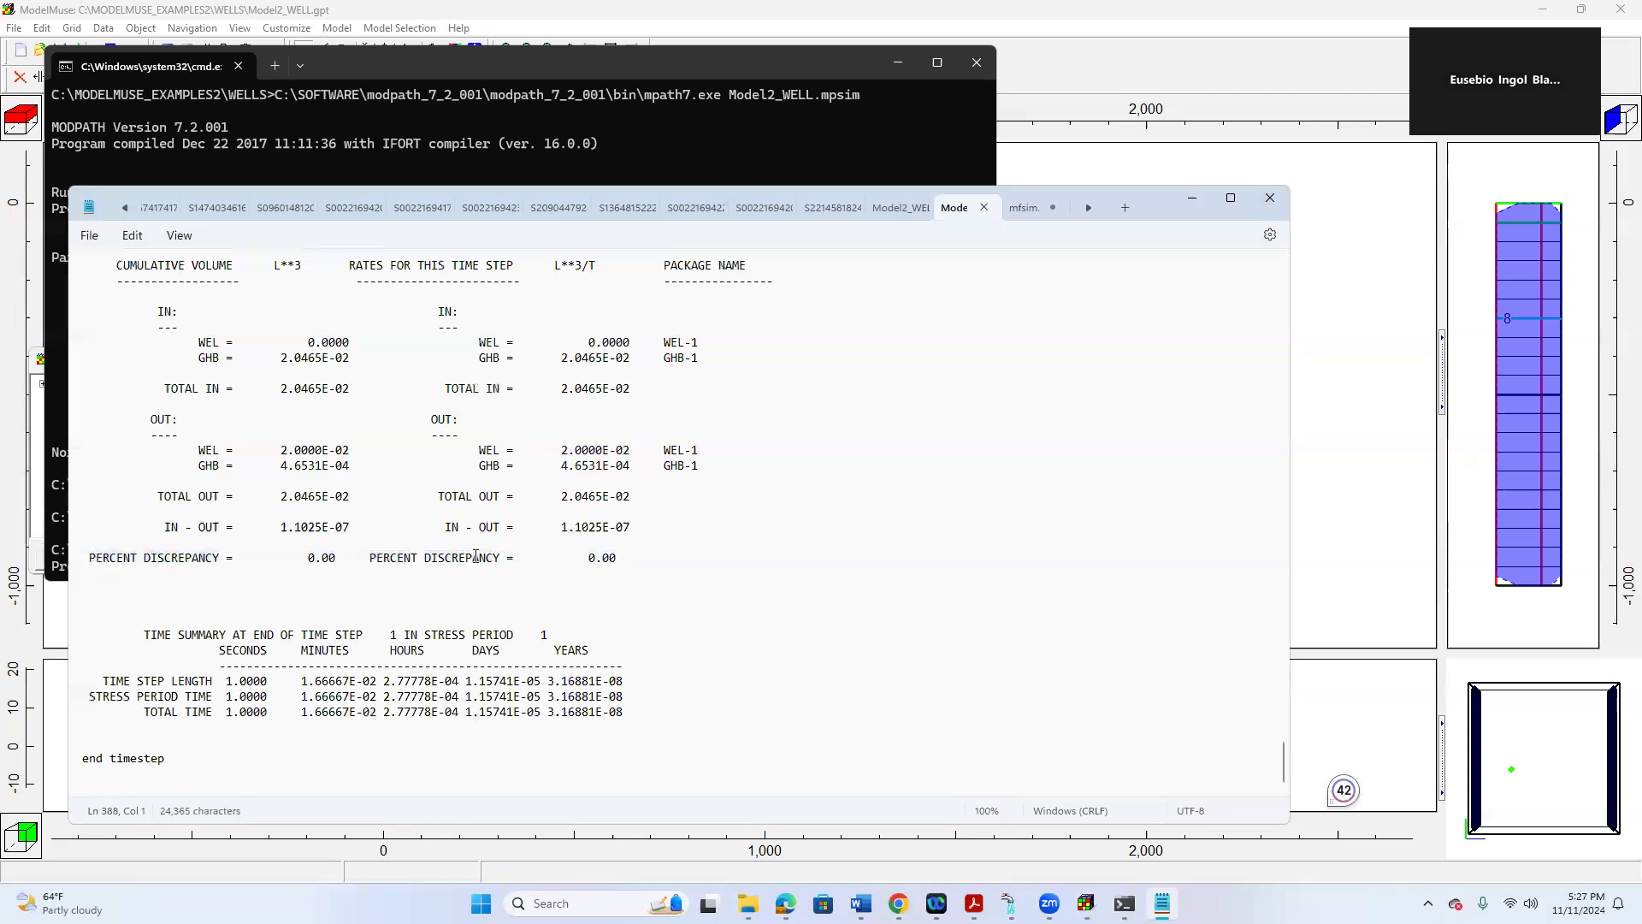
scroll(475, 557, up, 15)
click(1266, 199)
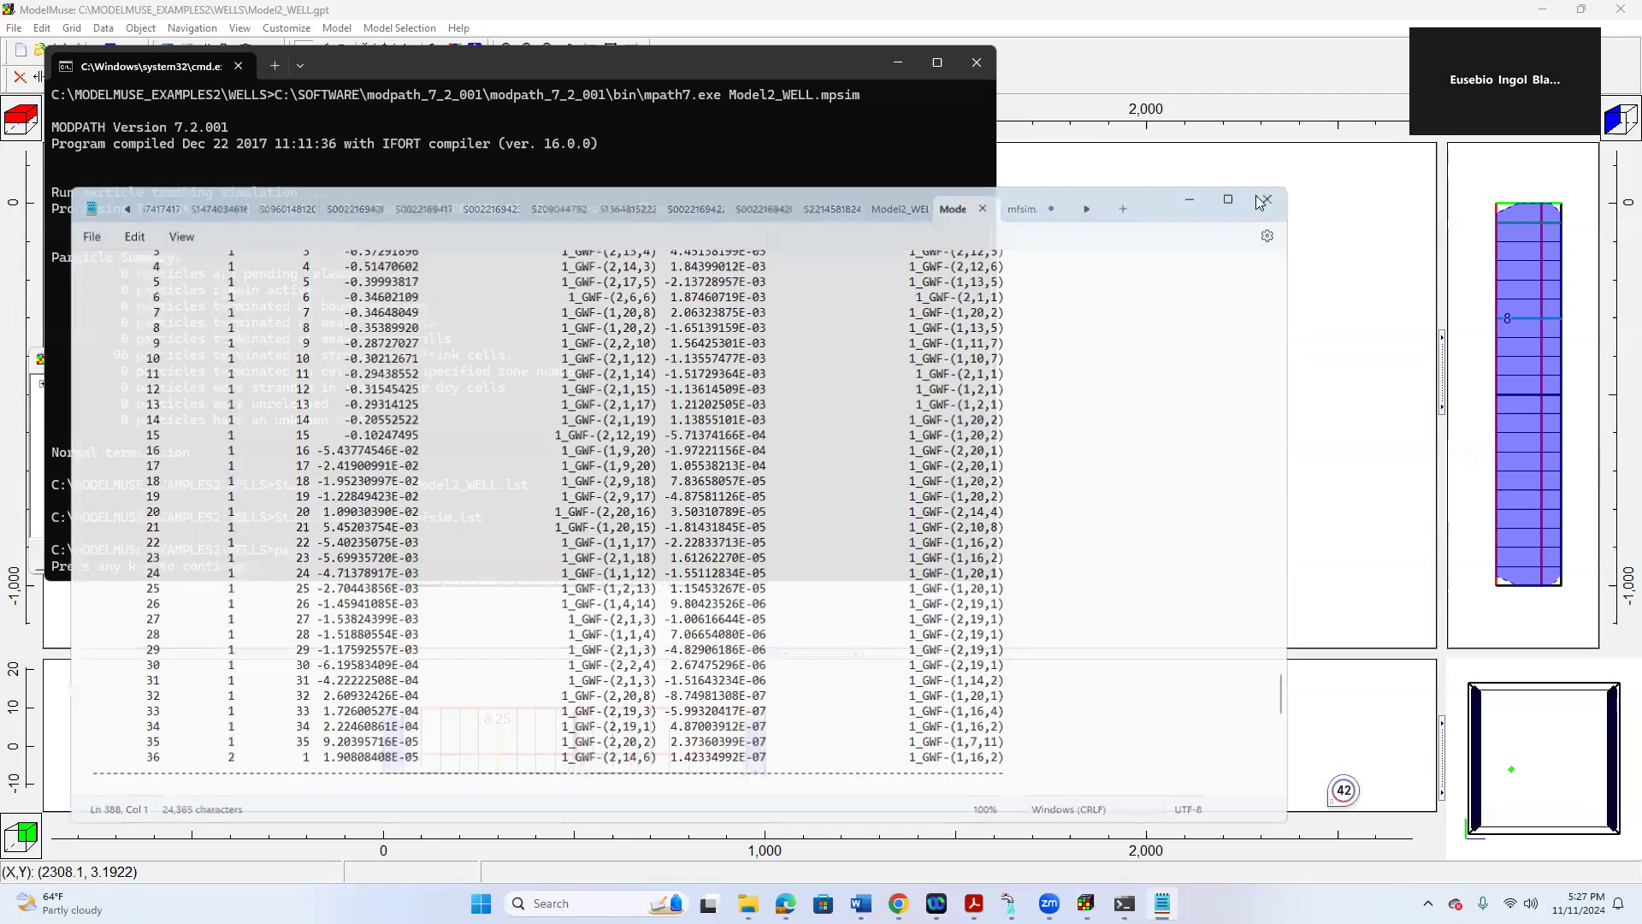
key(Return)
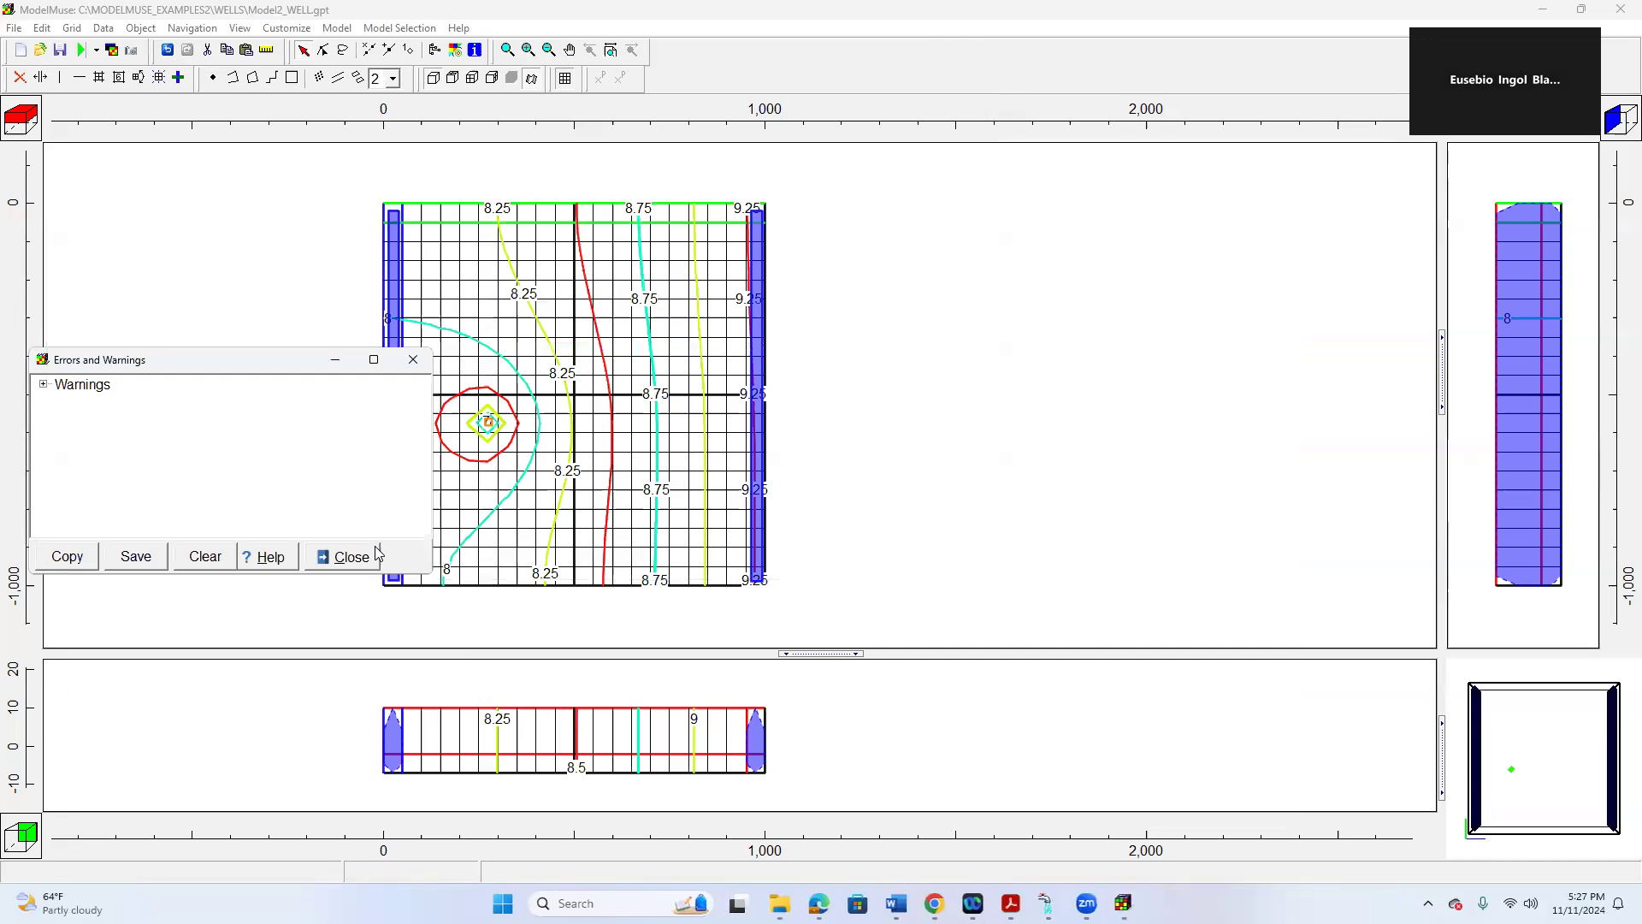
click(413, 358)
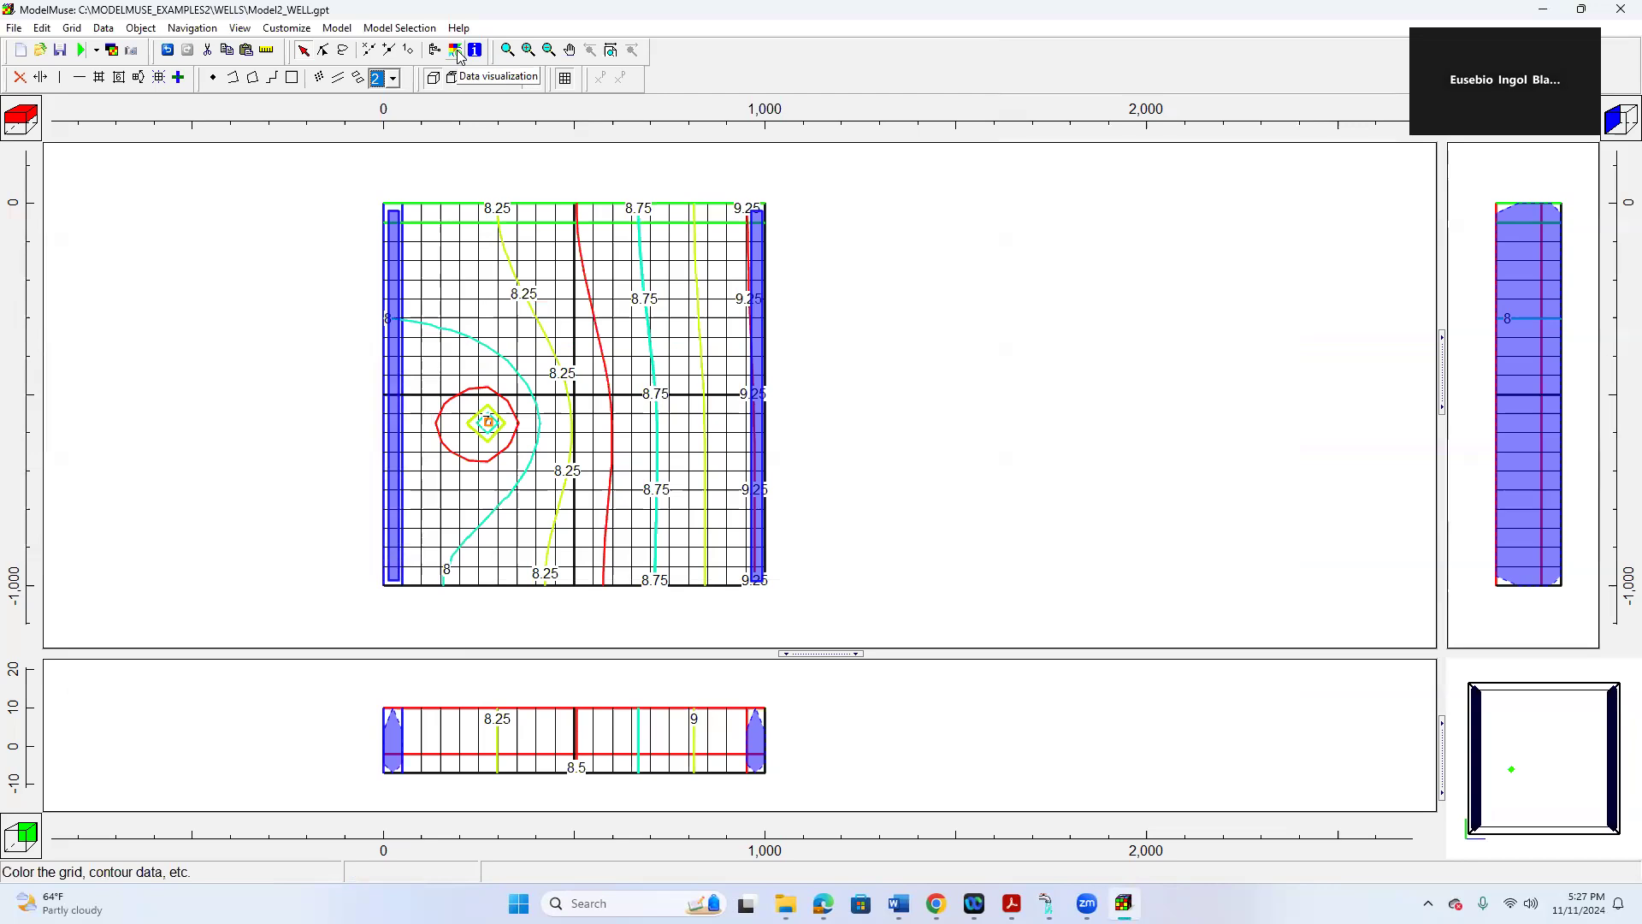
- Import the head results for period 1, step 1 from Model2_WELL.bhd and display them as a colored grid
click(119, 54)
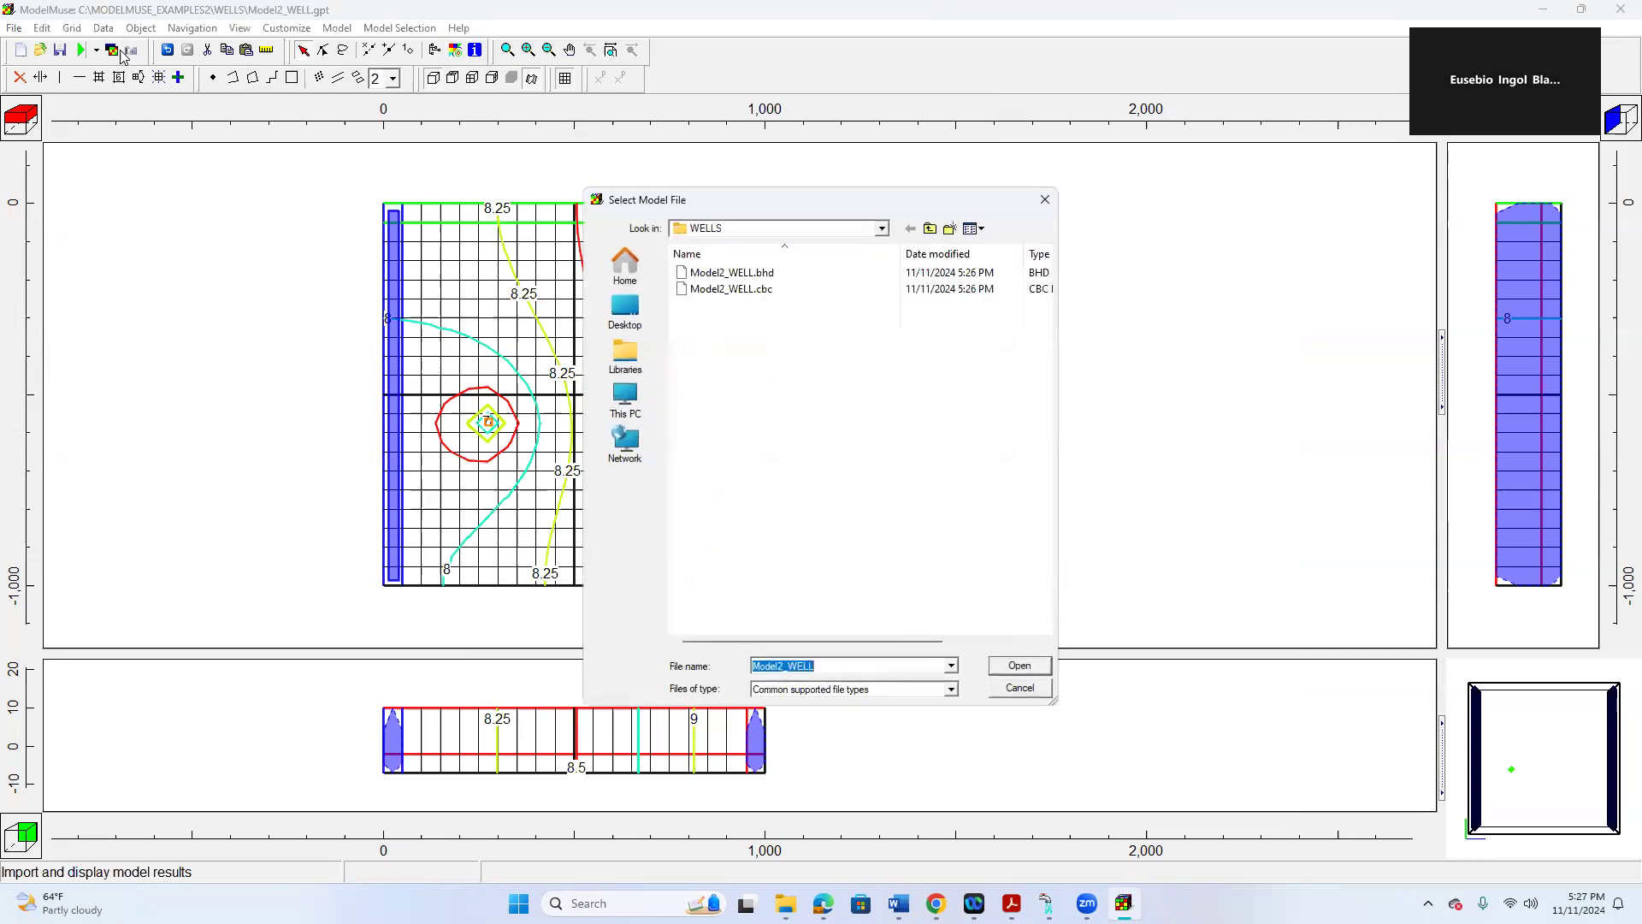
click(798, 273)
click(1018, 665)
click(742, 268)
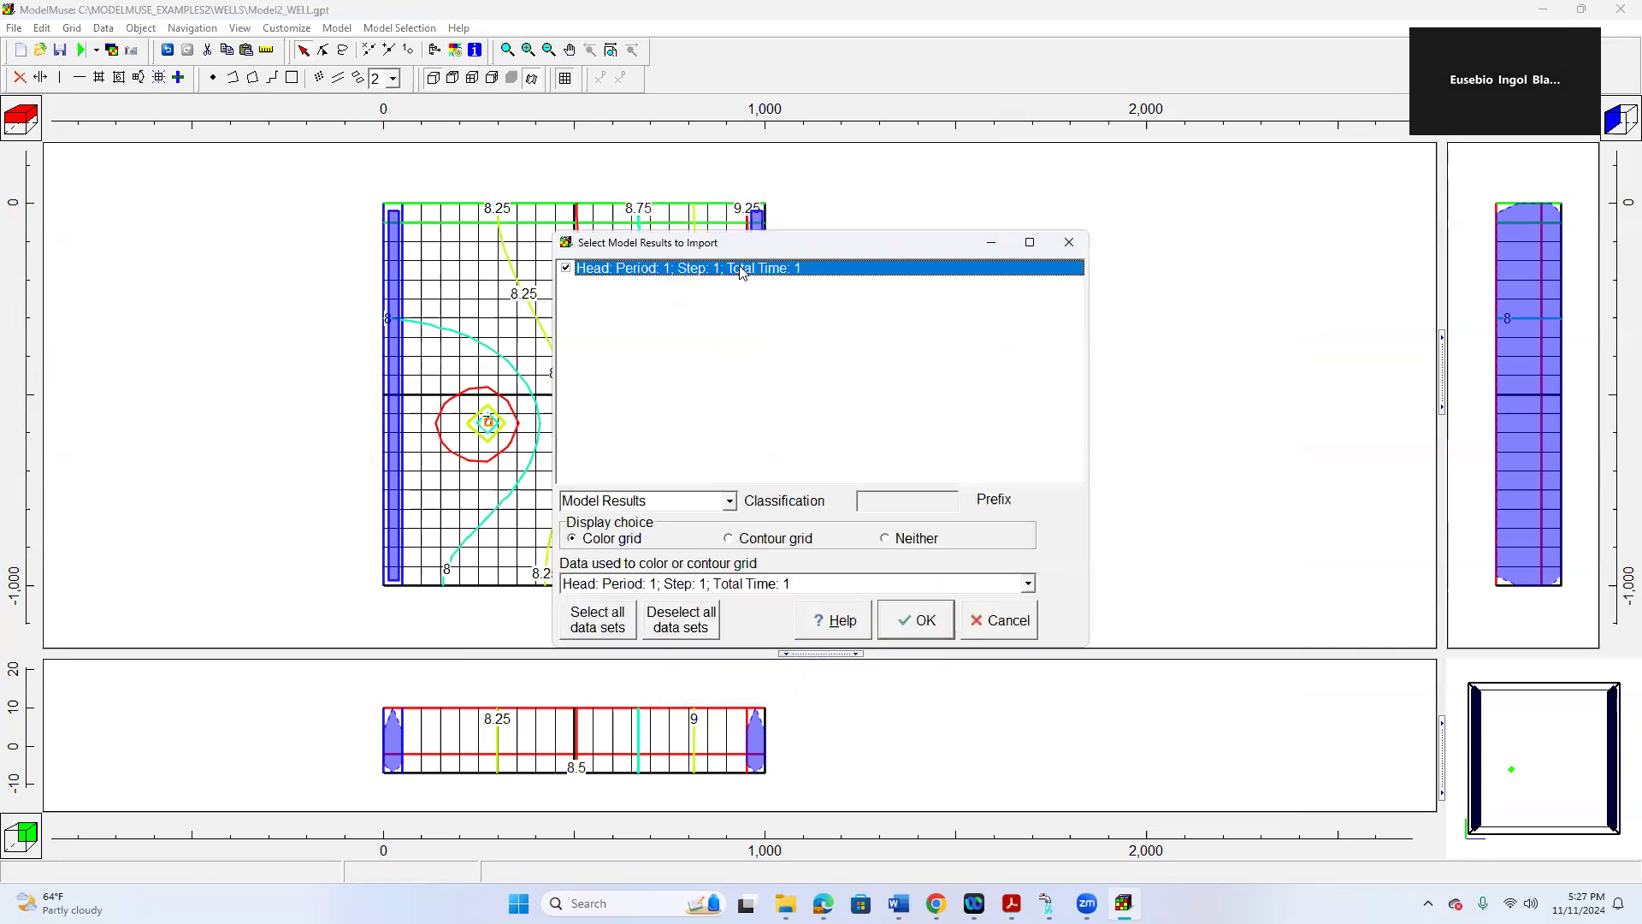
click(913, 628)
click(765, 487)
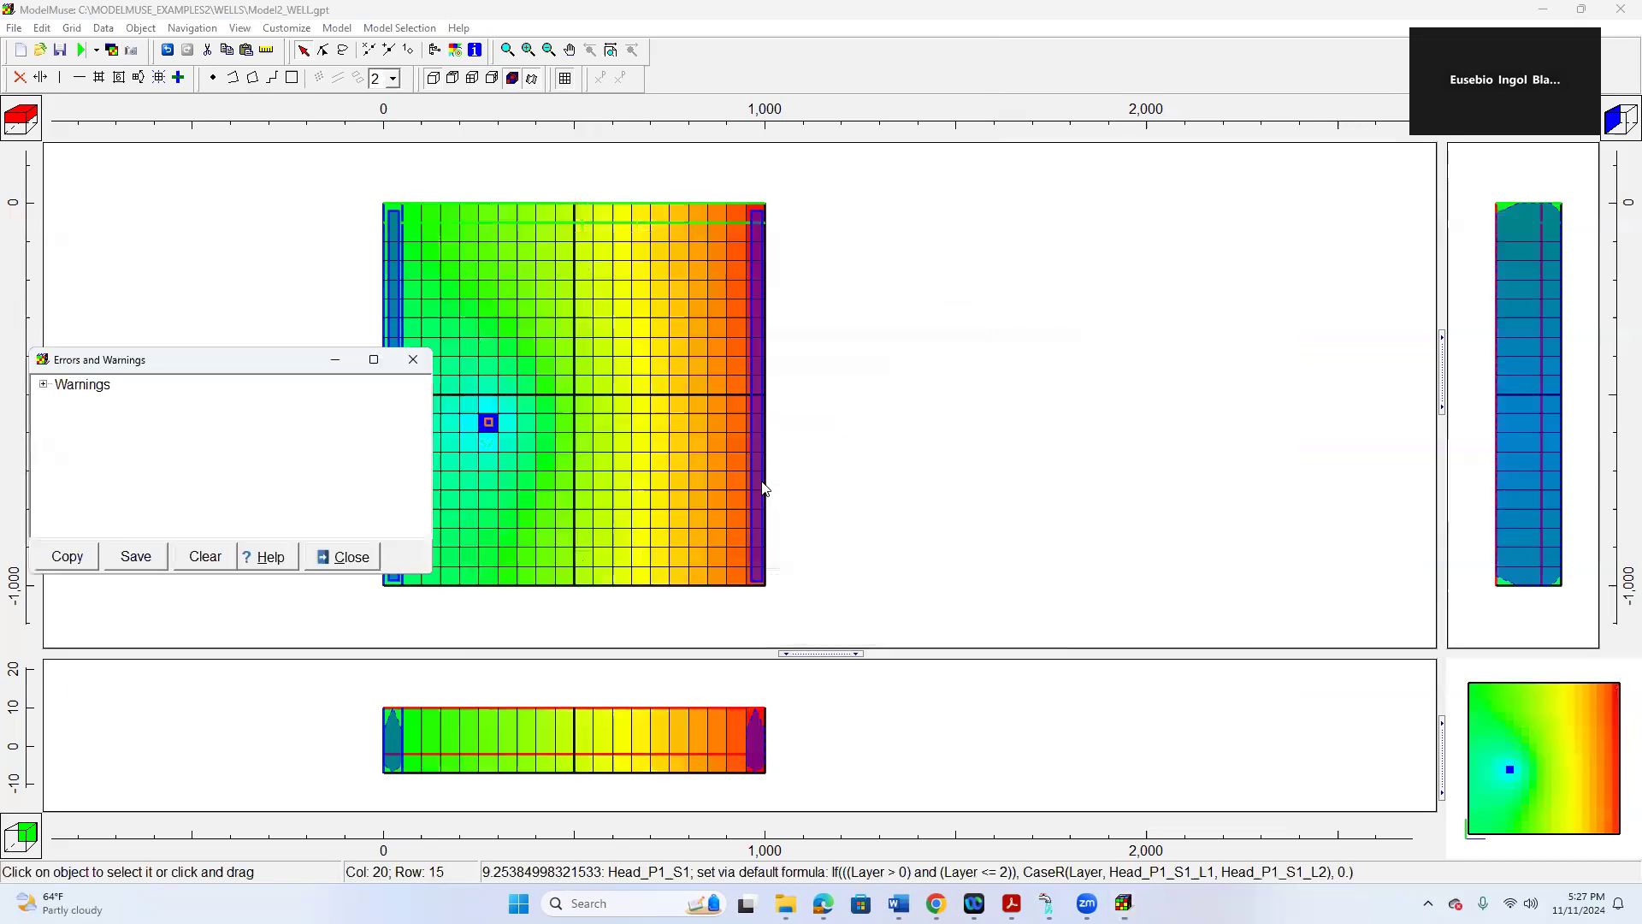
click(410, 363)
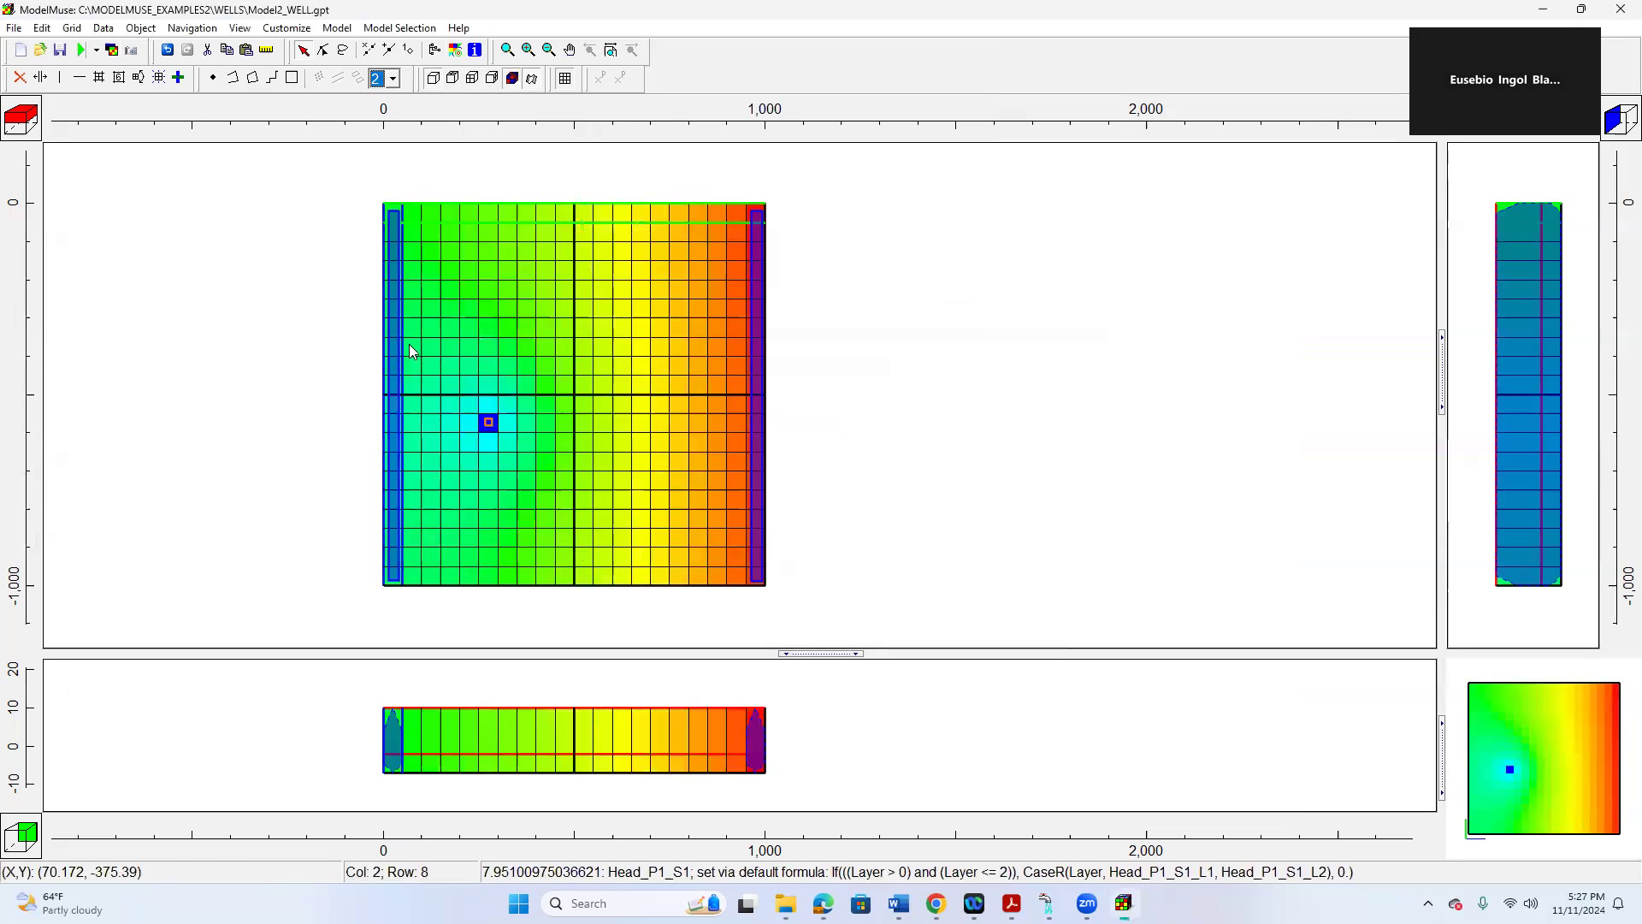
- Add labelled contours of the Head_P1_S1 model results at a 0.25 interval, and dismiss the visualization settings
click(455, 53)
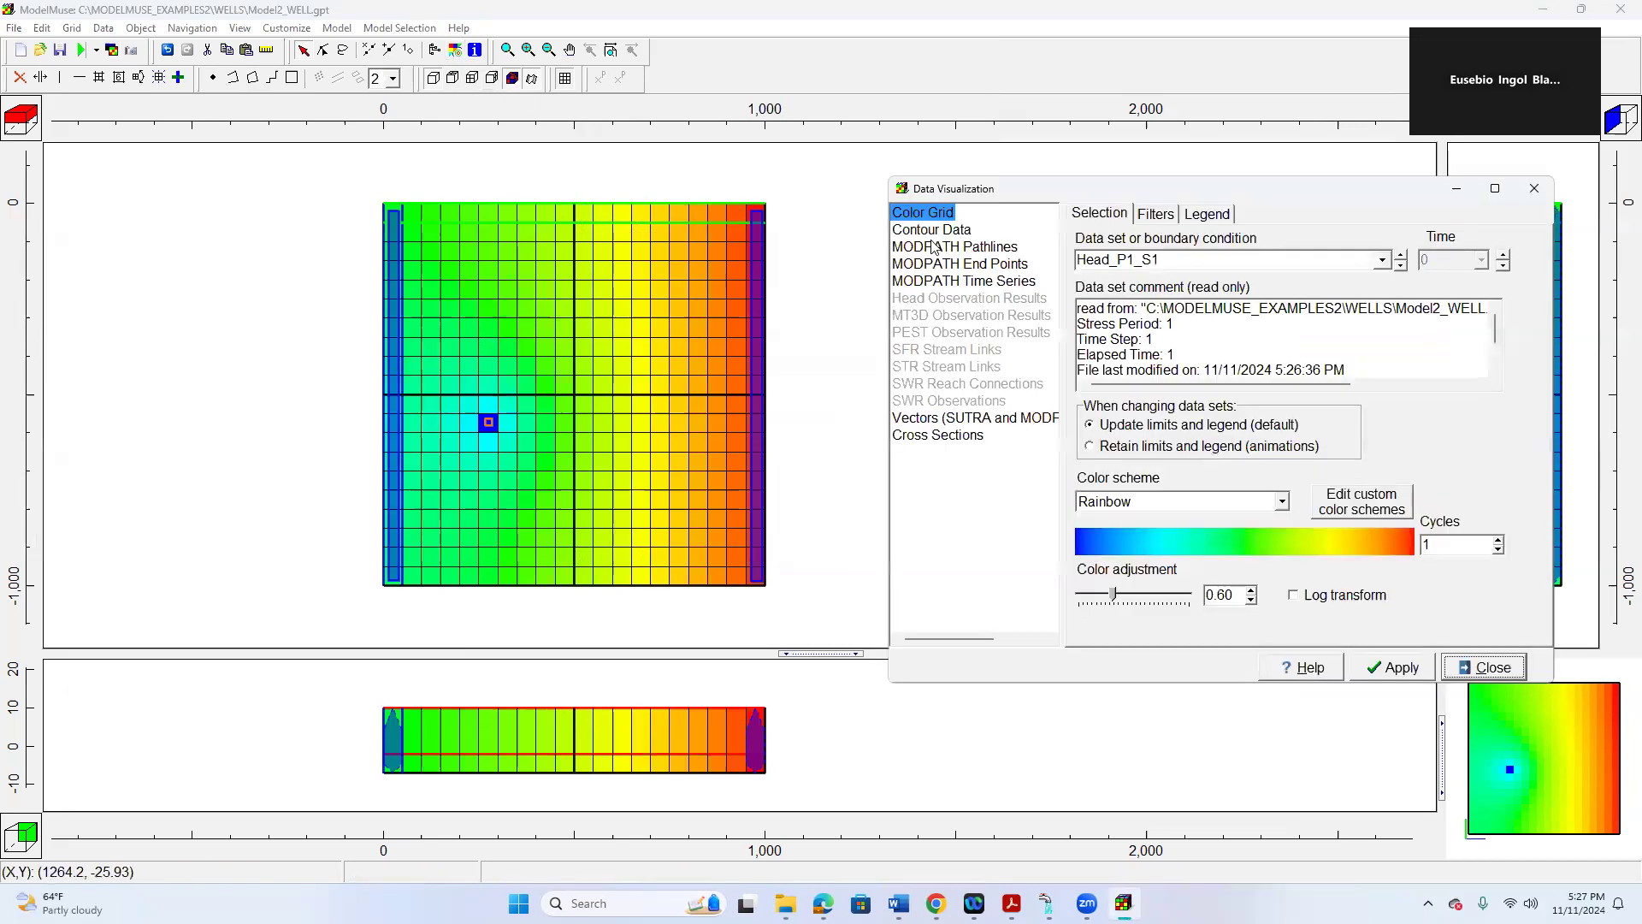
click(959, 231)
click(1302, 261)
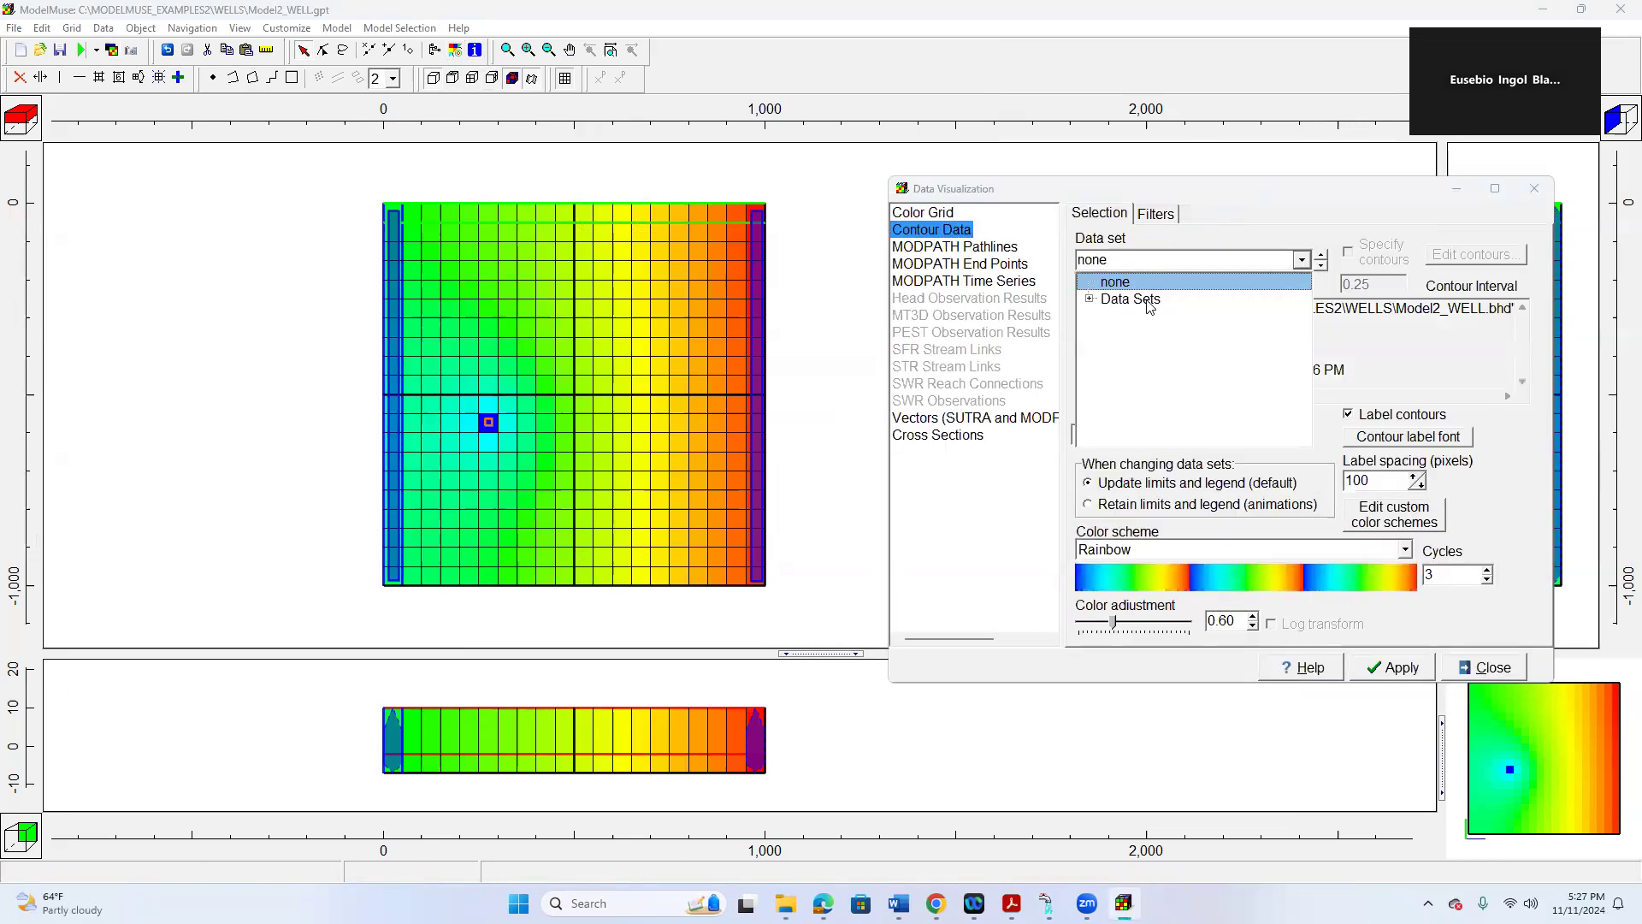
click(1106, 316)
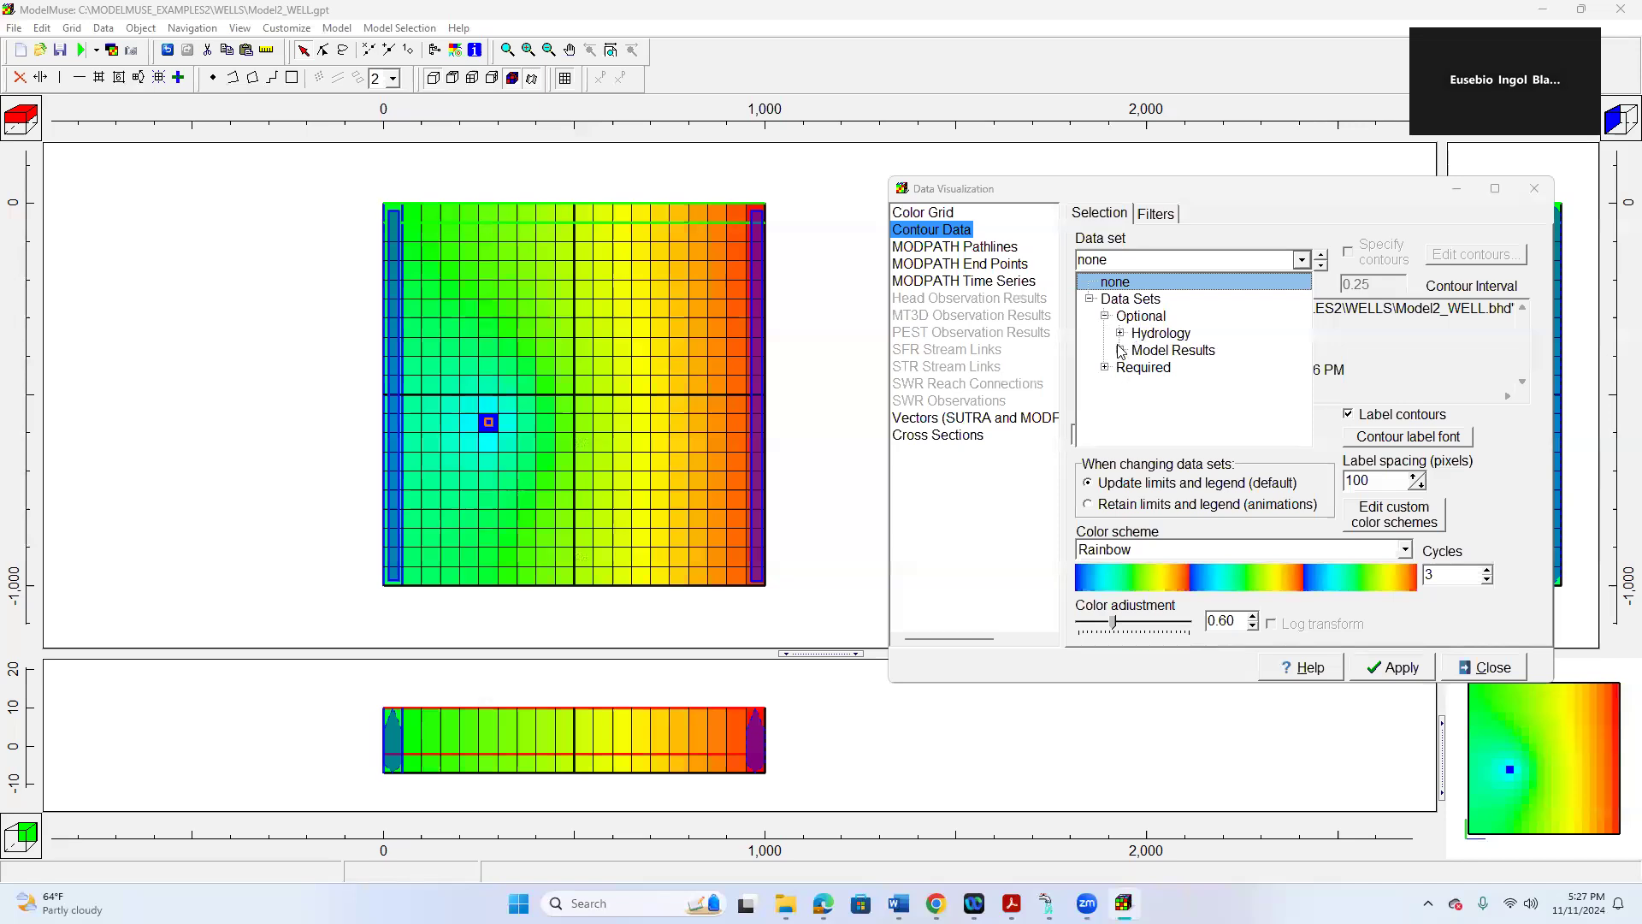
click(1121, 349)
click(1136, 367)
click(1174, 384)
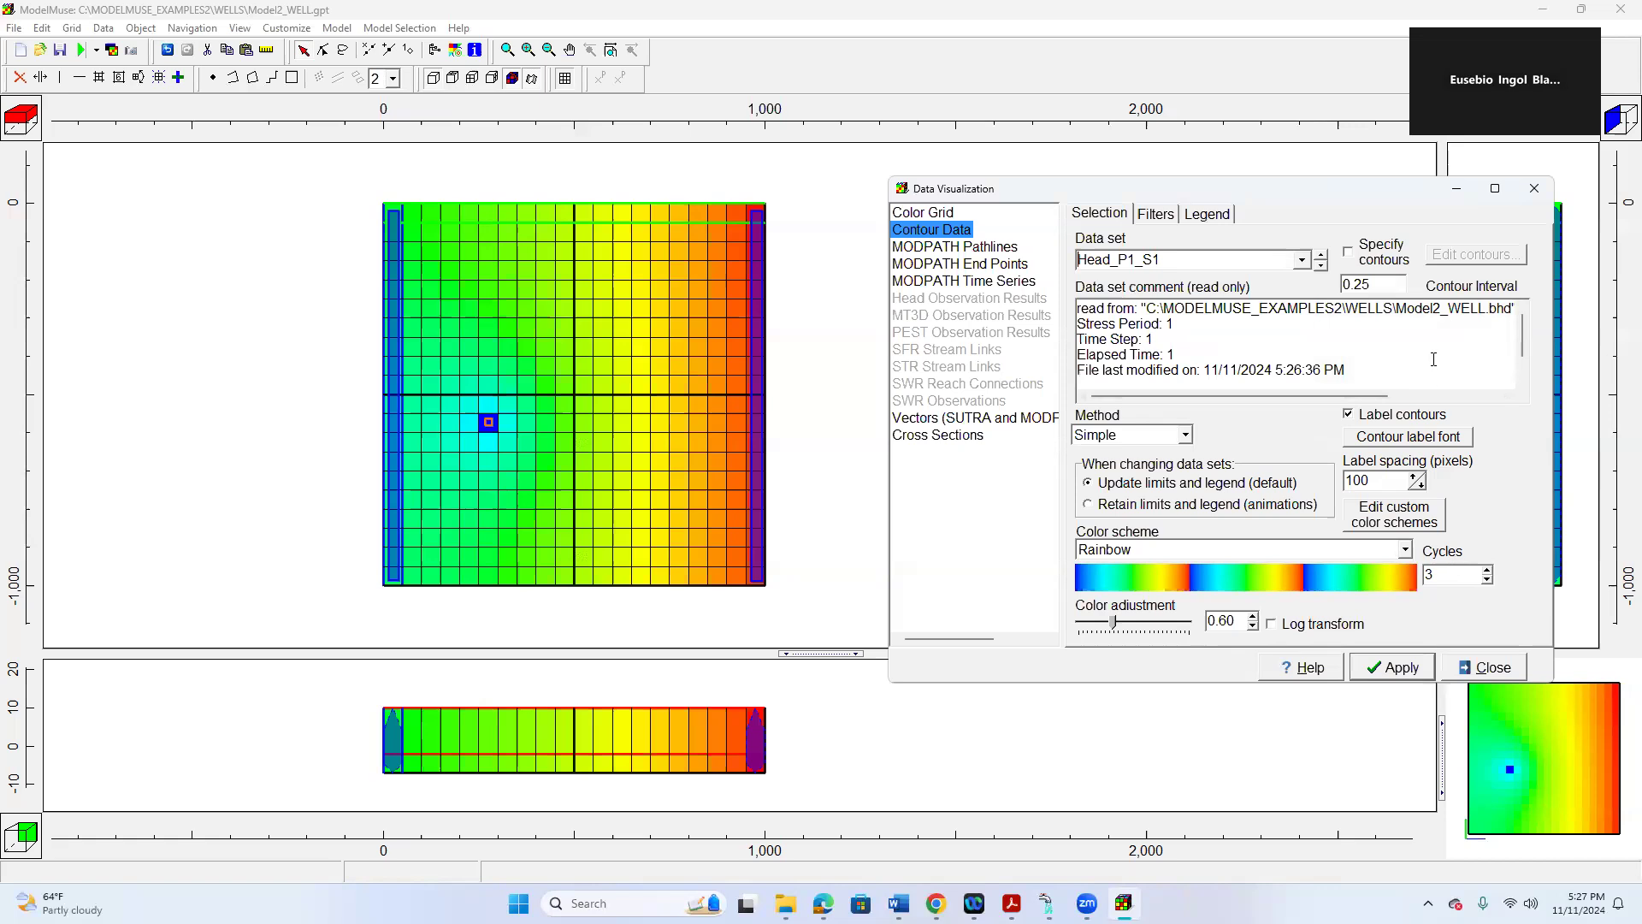
click(1373, 288)
click(1396, 668)
click(1495, 668)
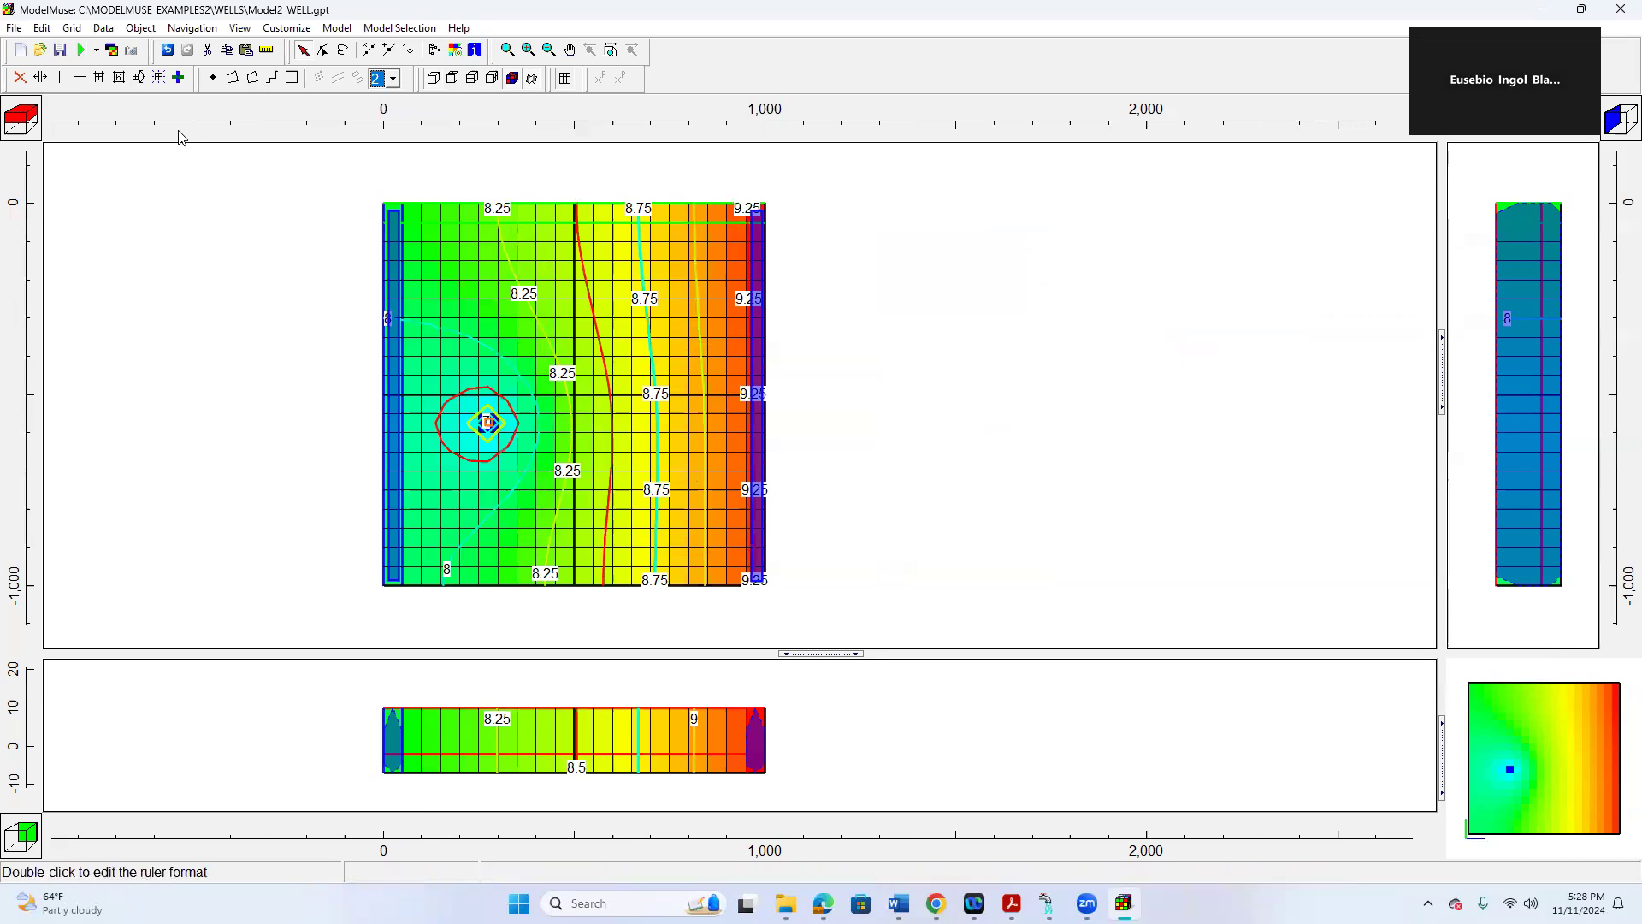
- Export the MODPATH input files as Model2_WELL with model execution enabled, replacing the existing Model2_WELL.mpn
click(97, 53)
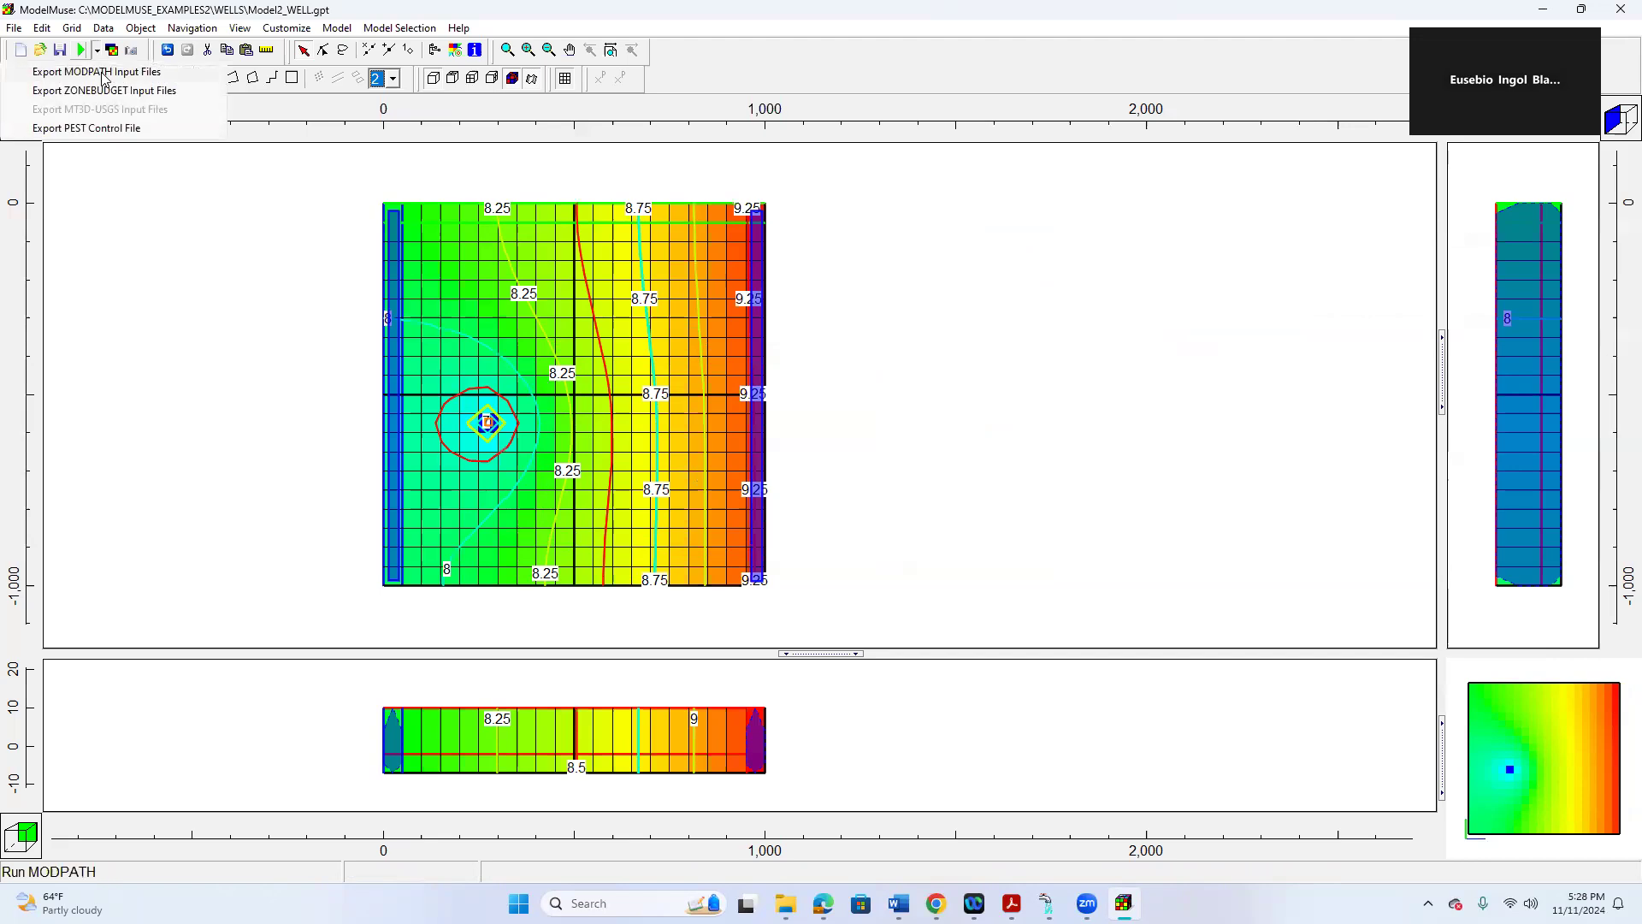
click(97, 72)
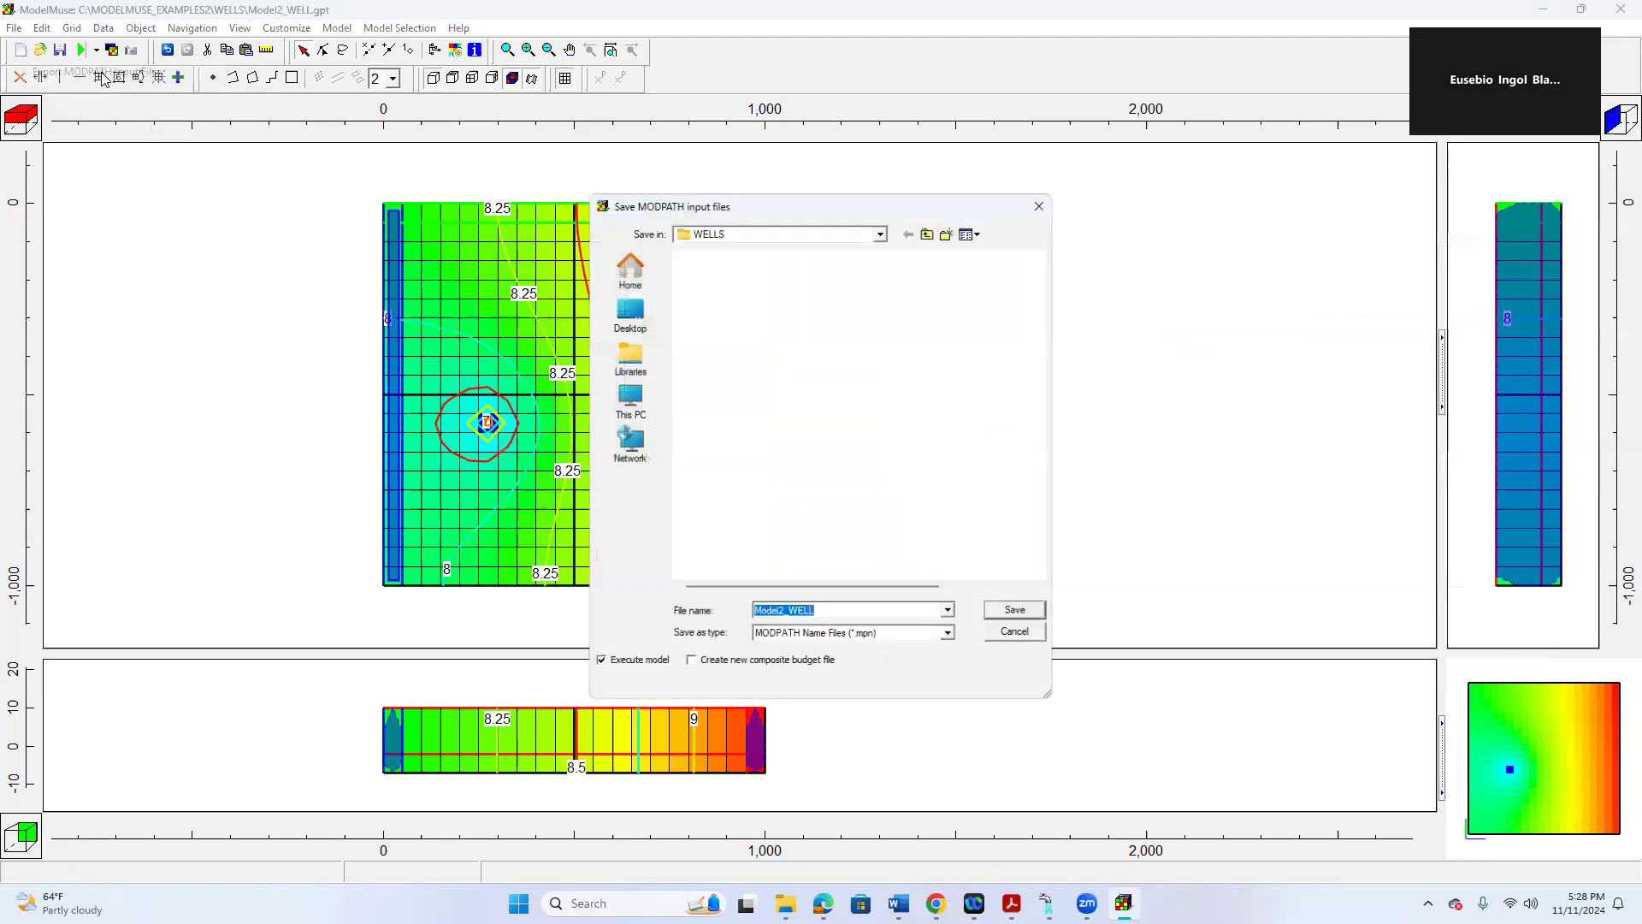
click(1019, 614)
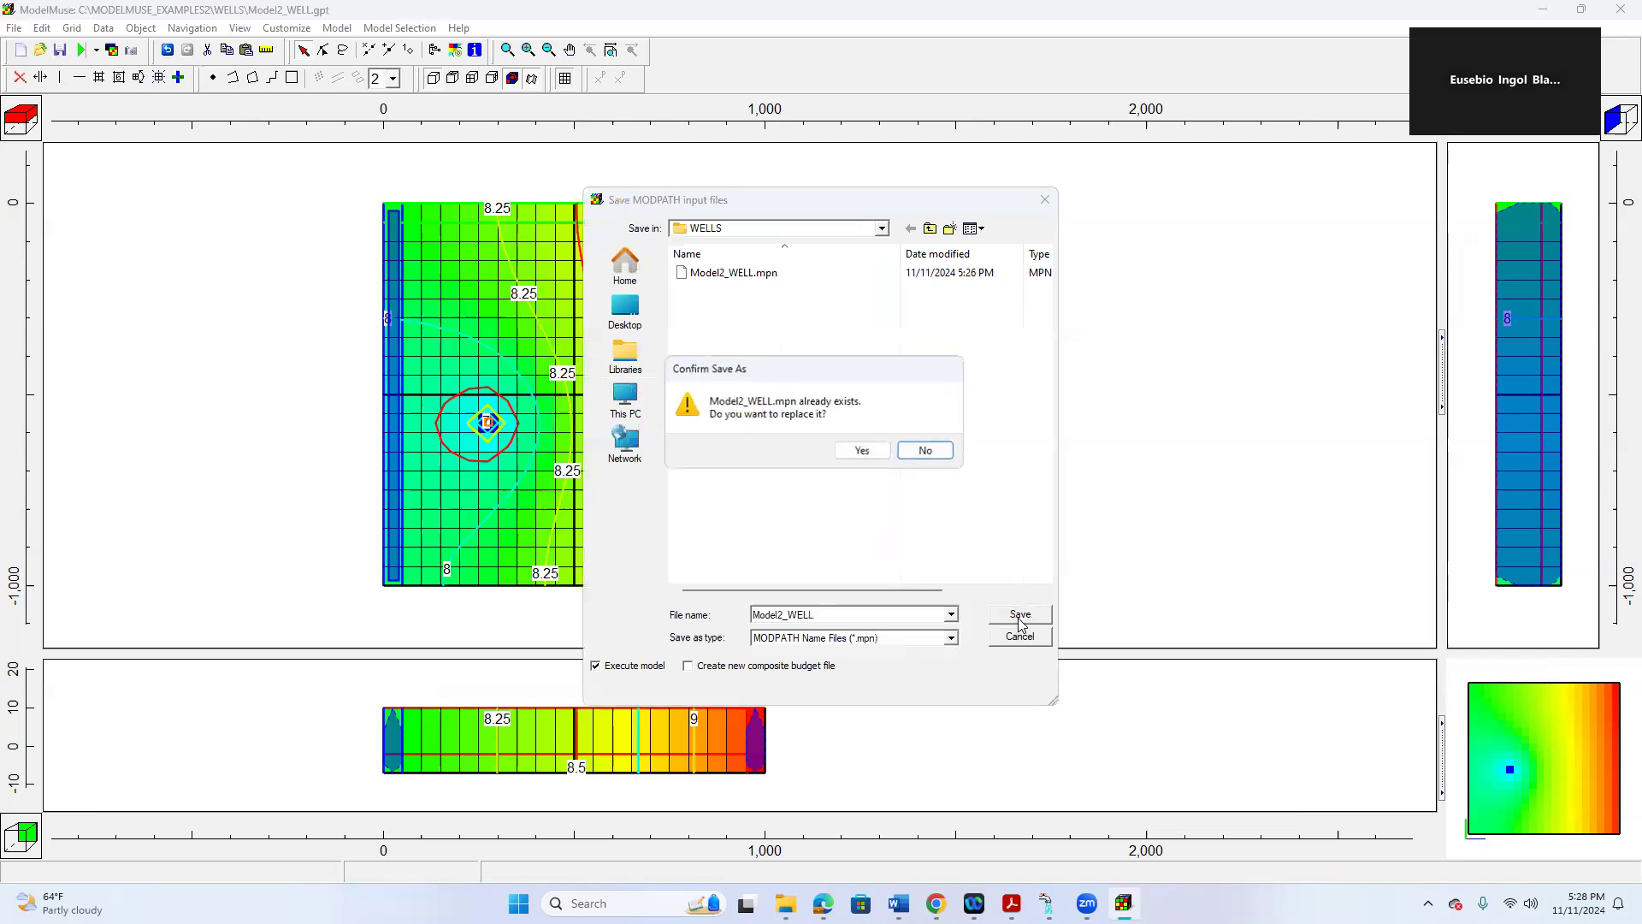
click(862, 451)
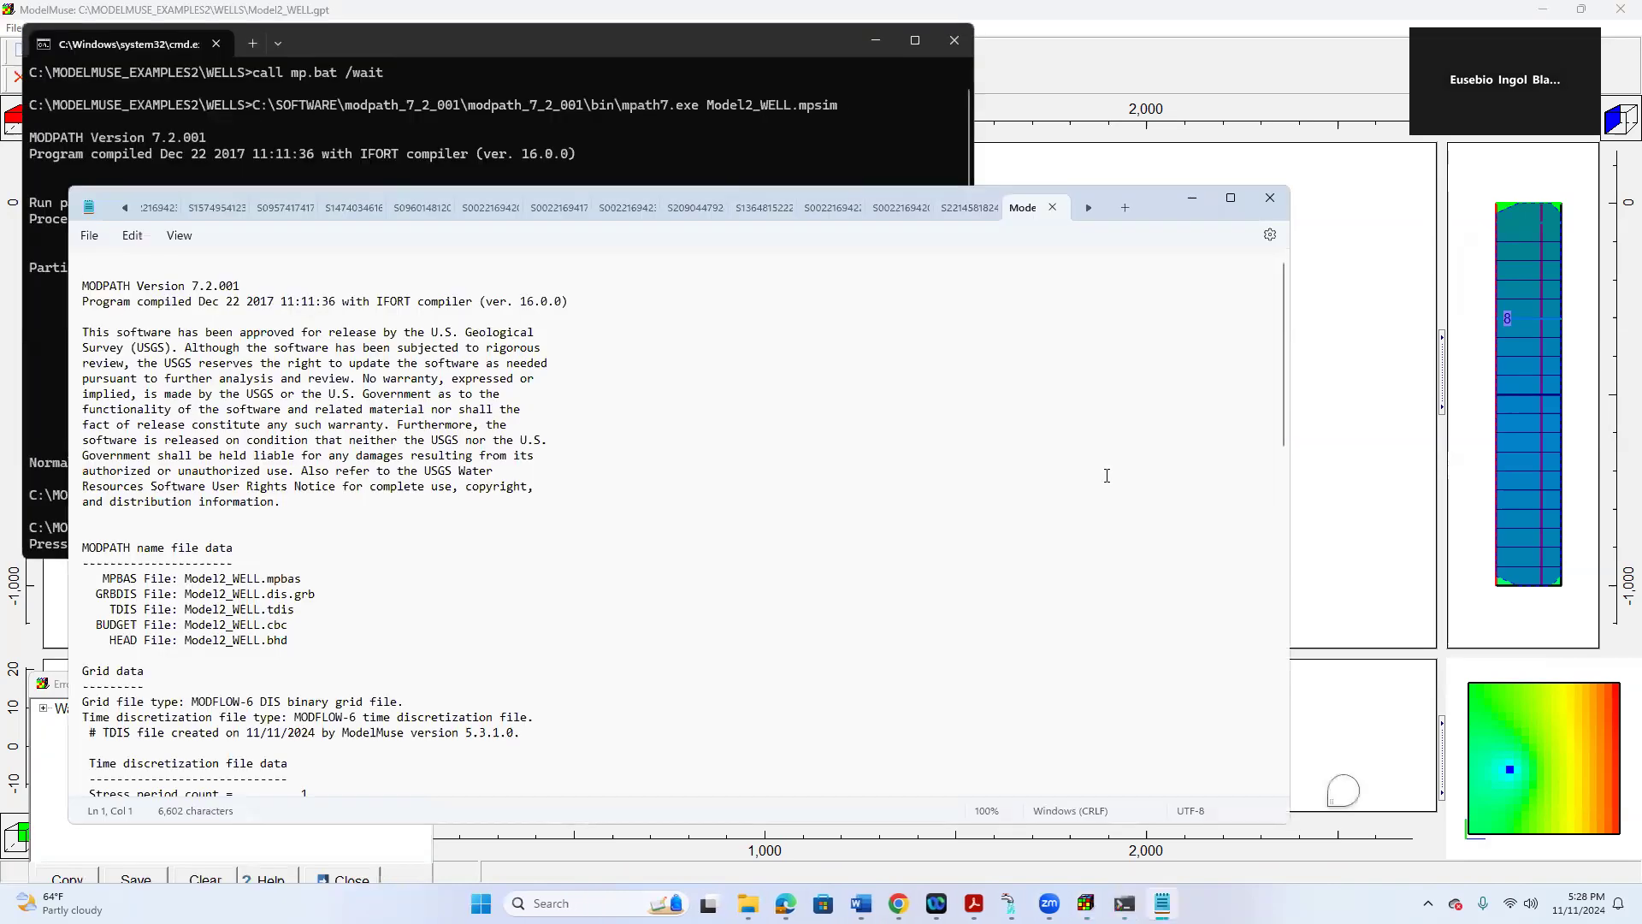
- Check the particle summary and termination status in the MODPATH listing, and dismiss the listing and the run console
scroll(1107, 475, down, 20)
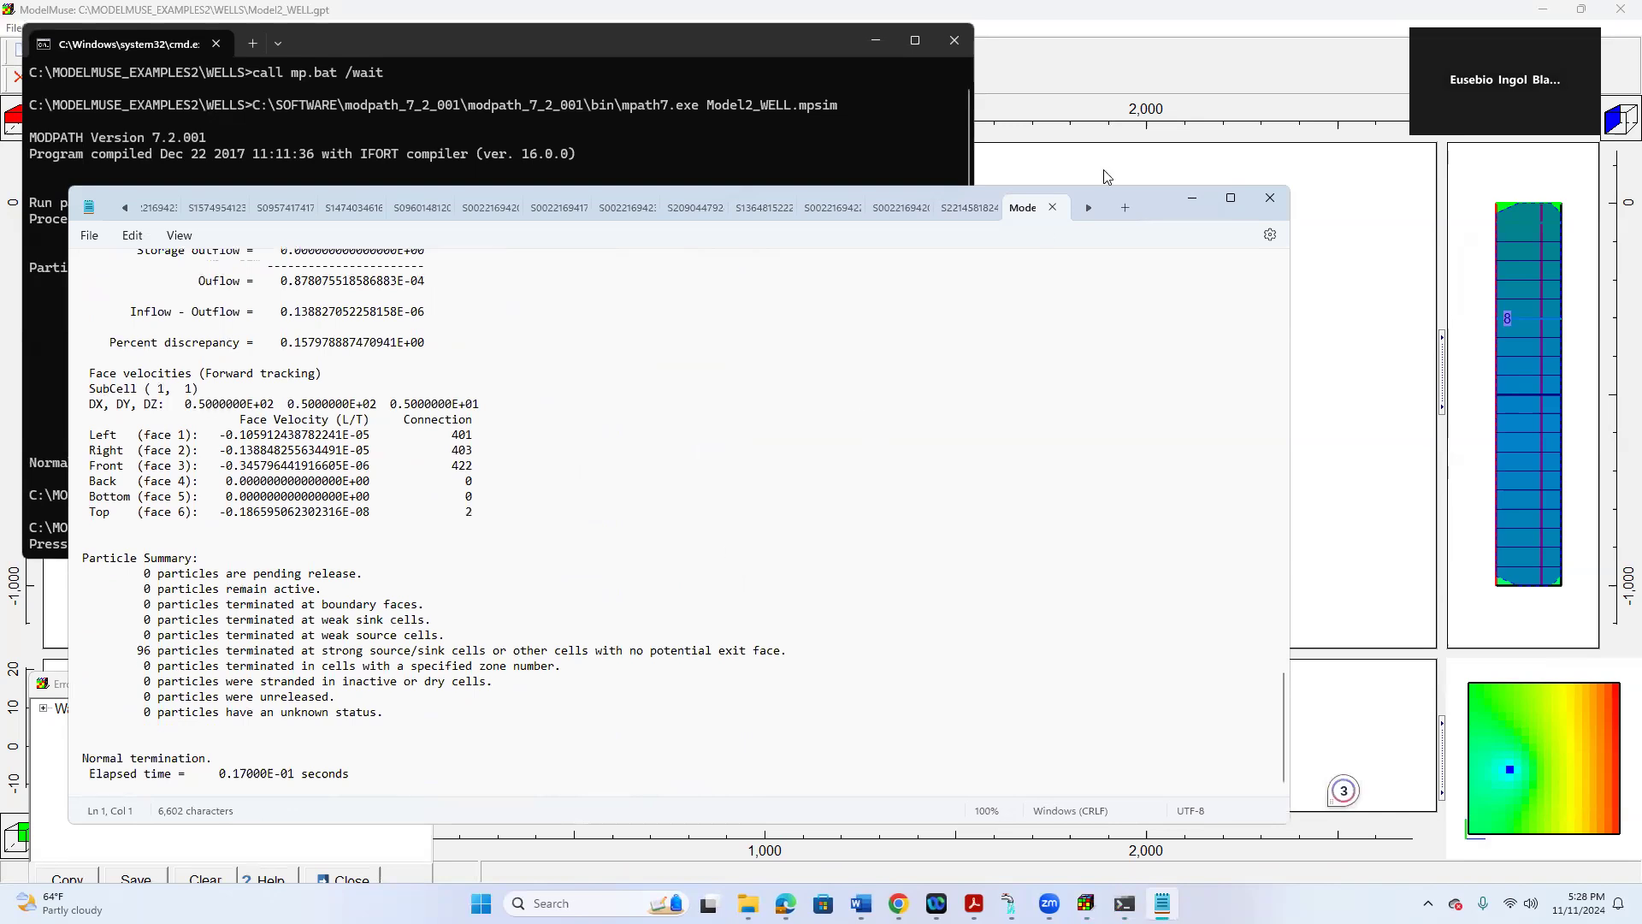
click(1269, 198)
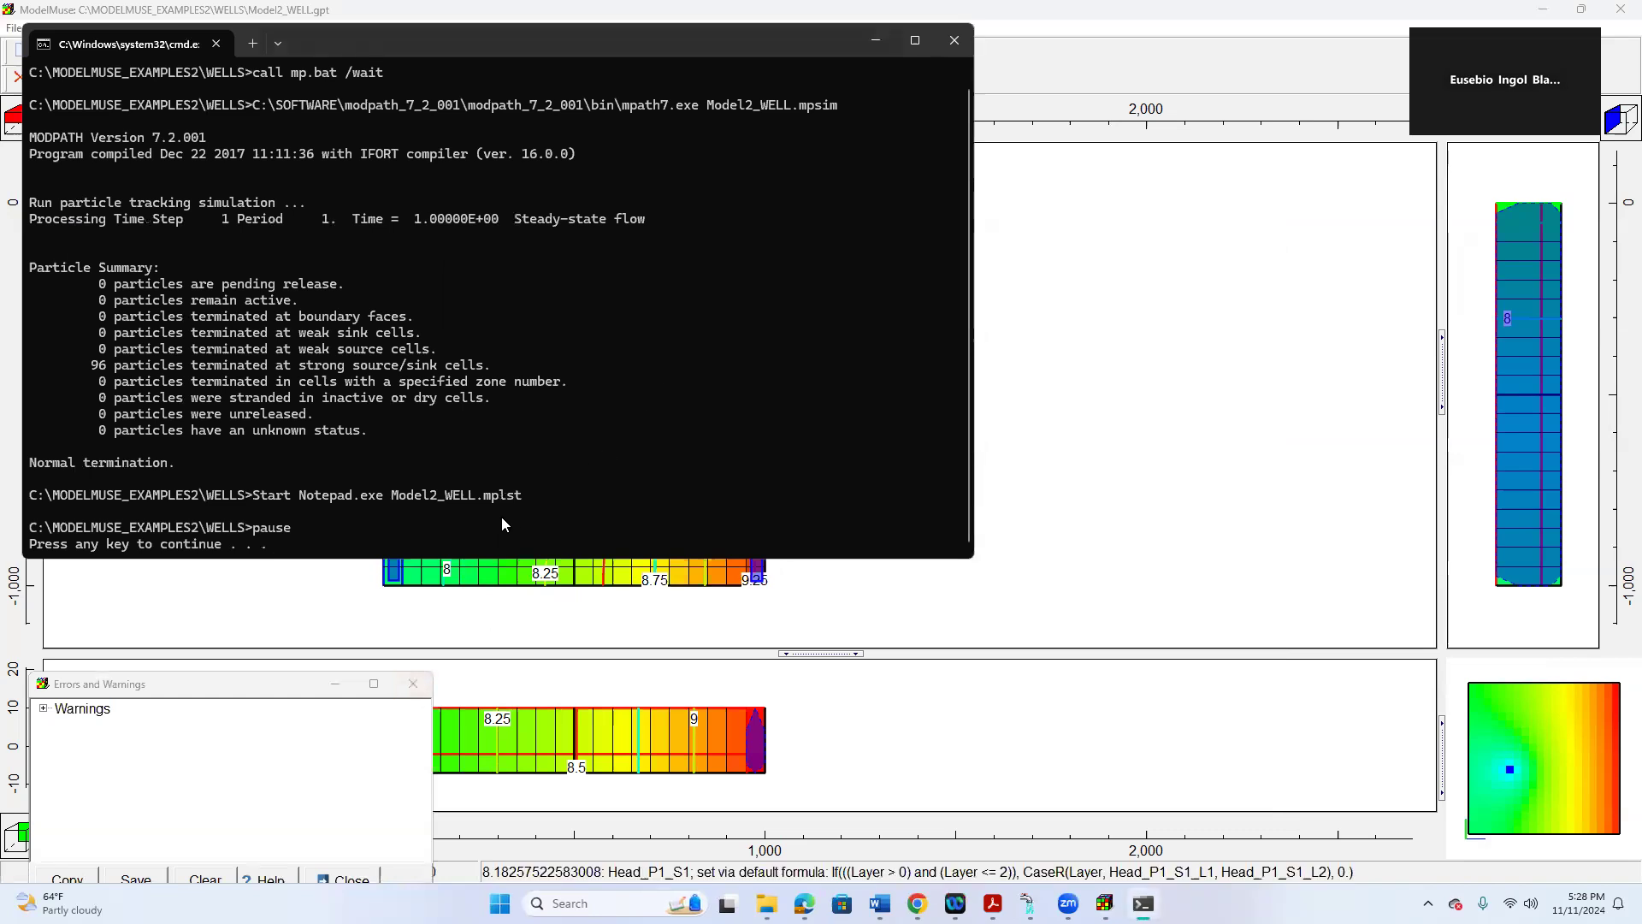
key(Return)
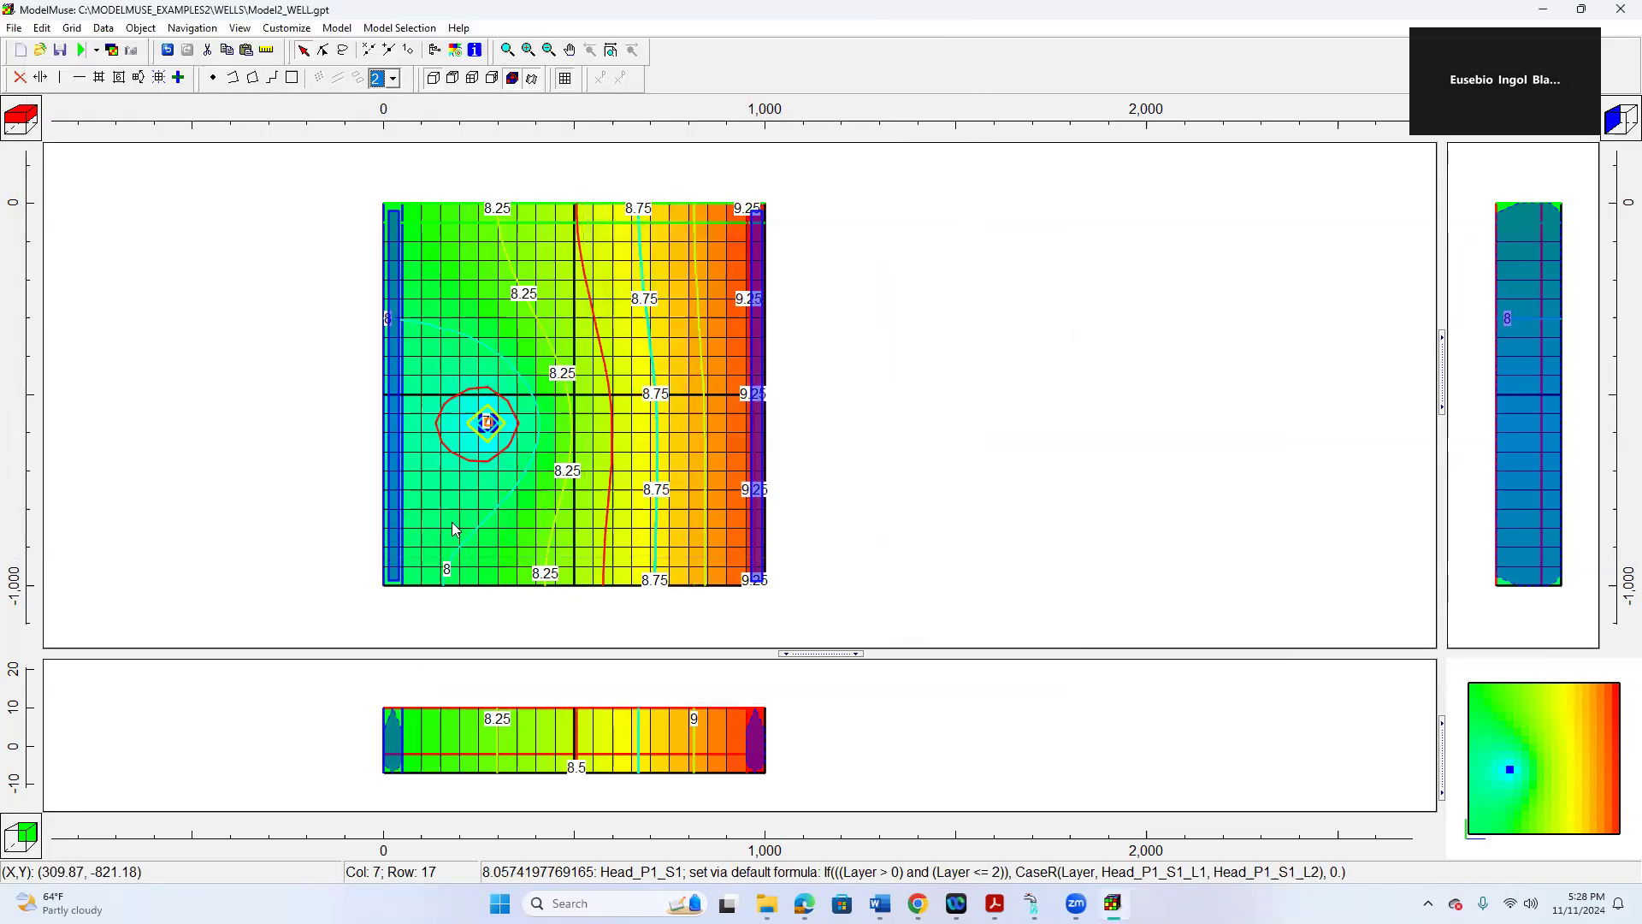
- Load the MODPATH pathlines from Model2_WELL.path and display them without limiting them to the current column, row and layer
click(455, 51)
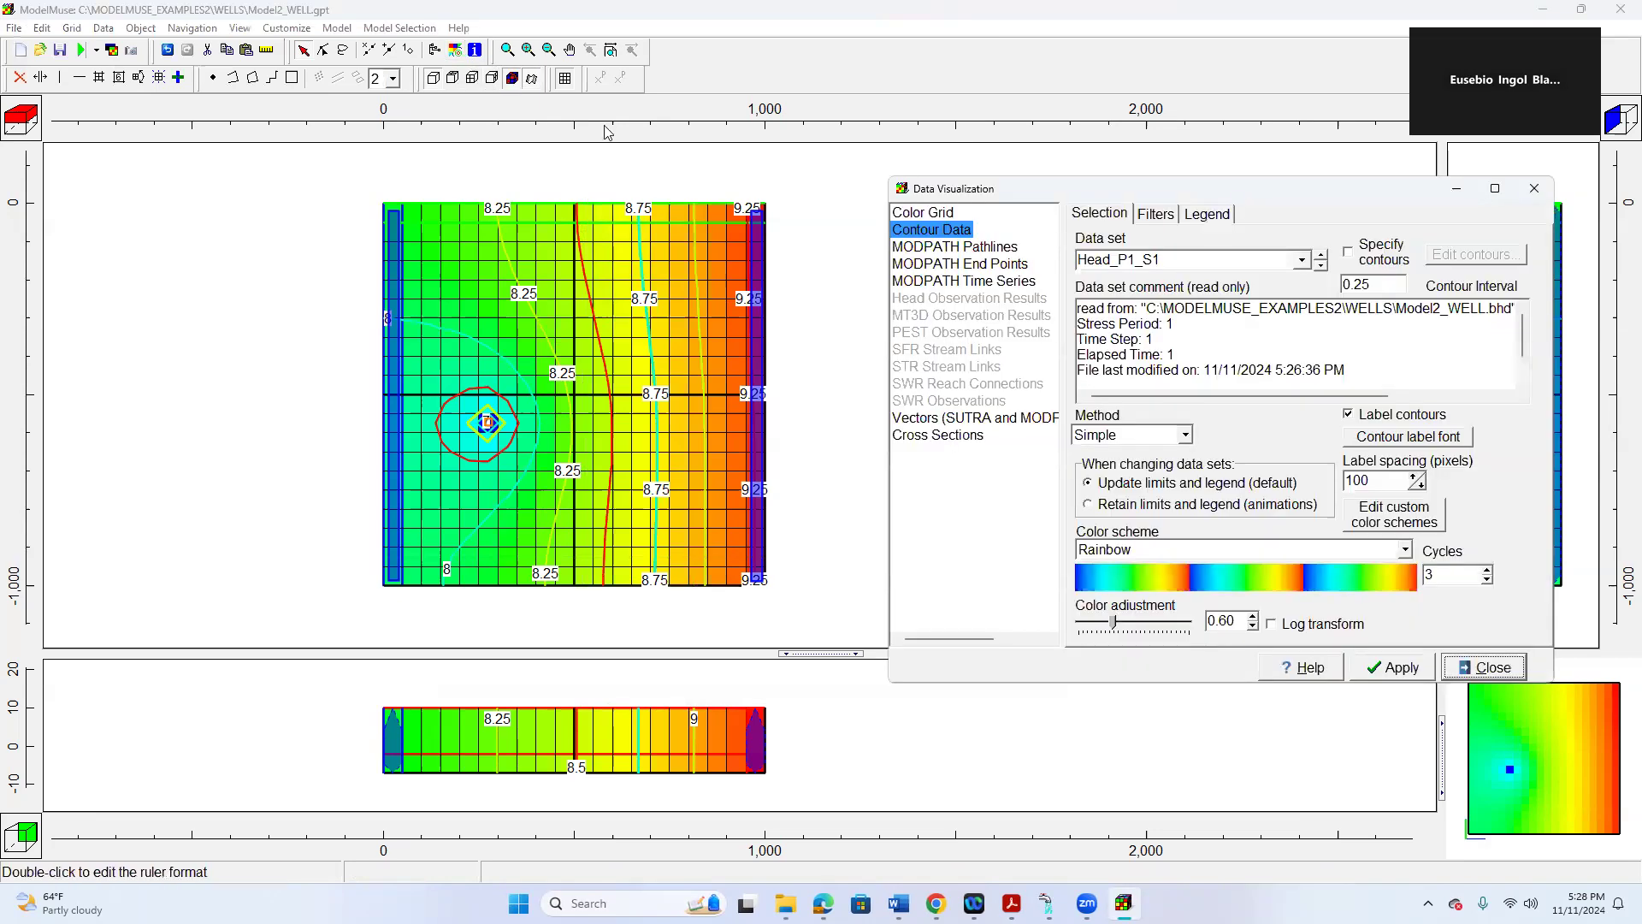
click(990, 255)
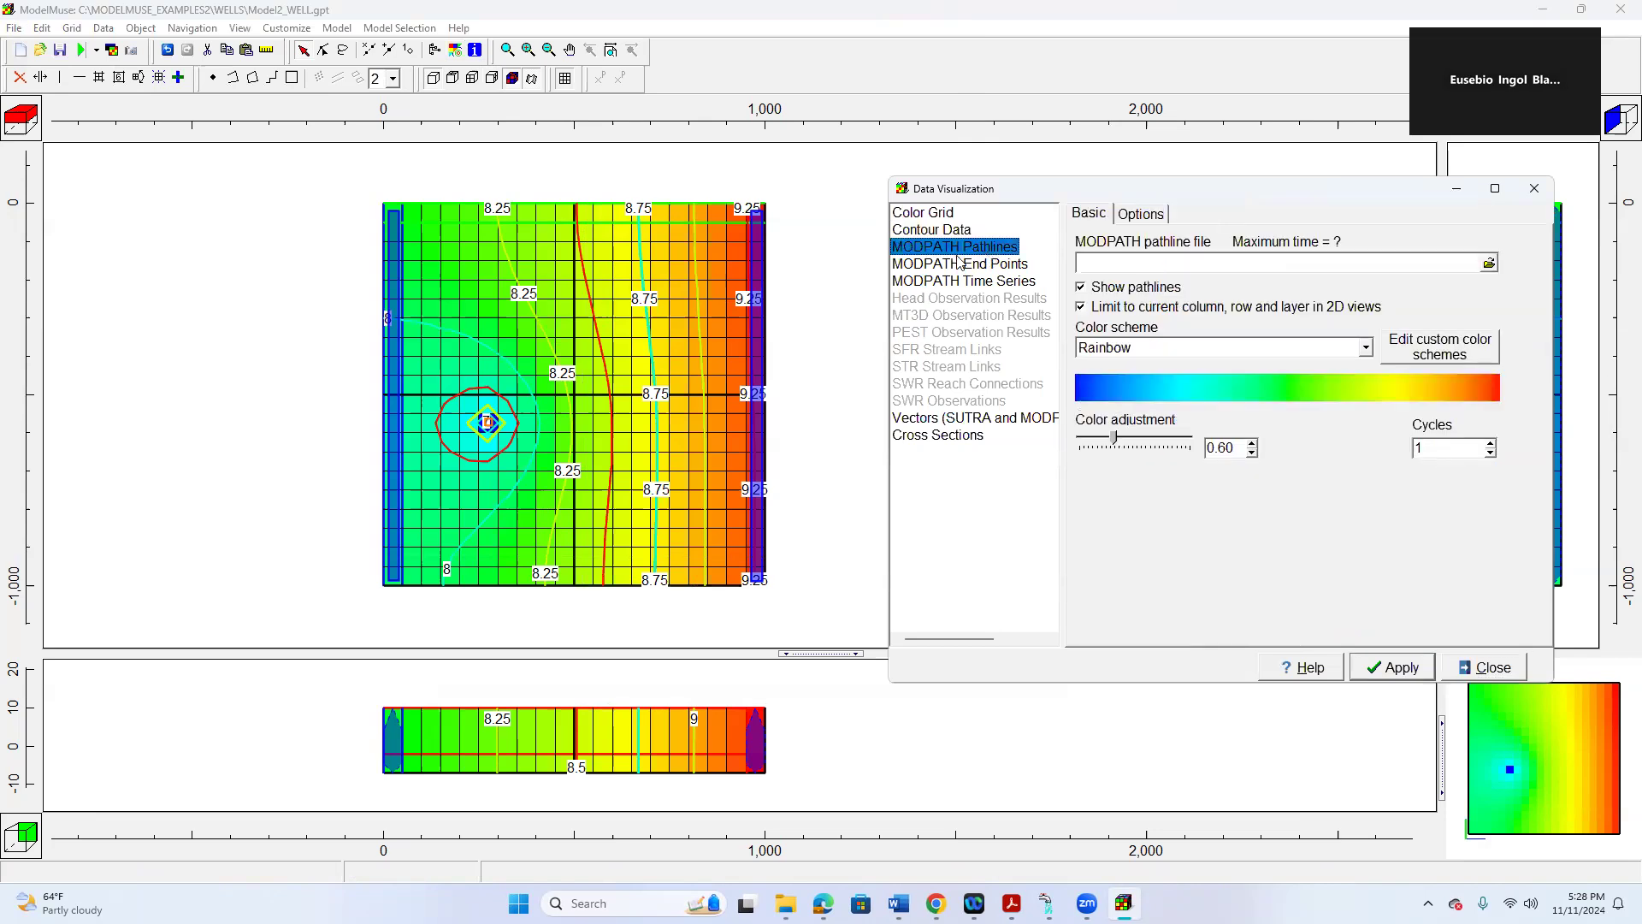
click(1489, 264)
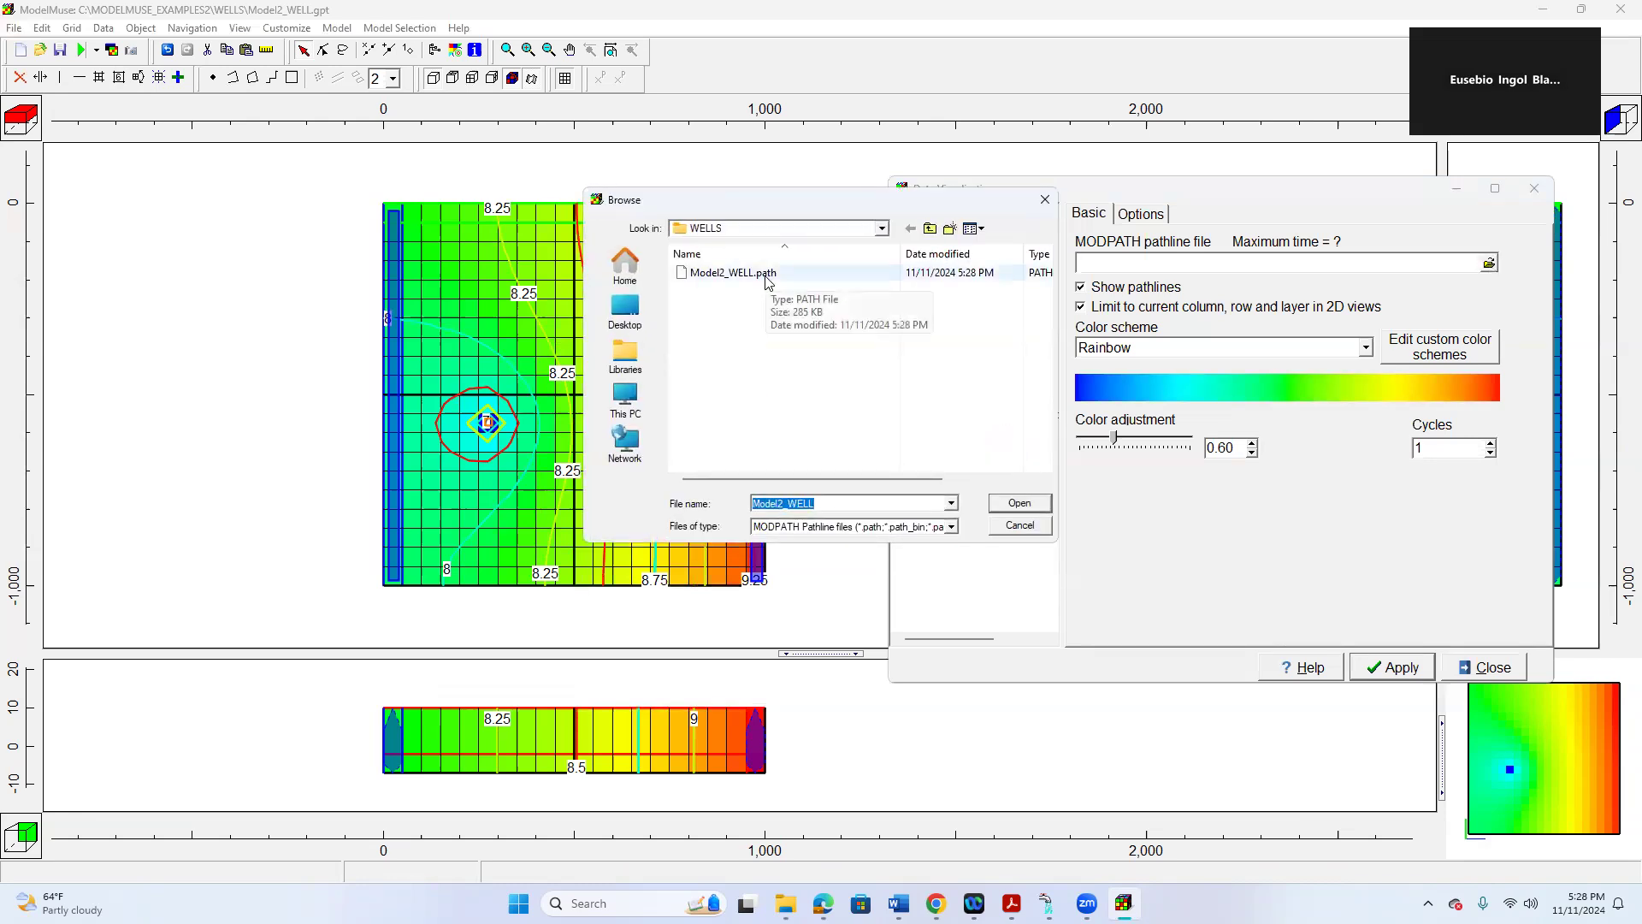
click(1014, 501)
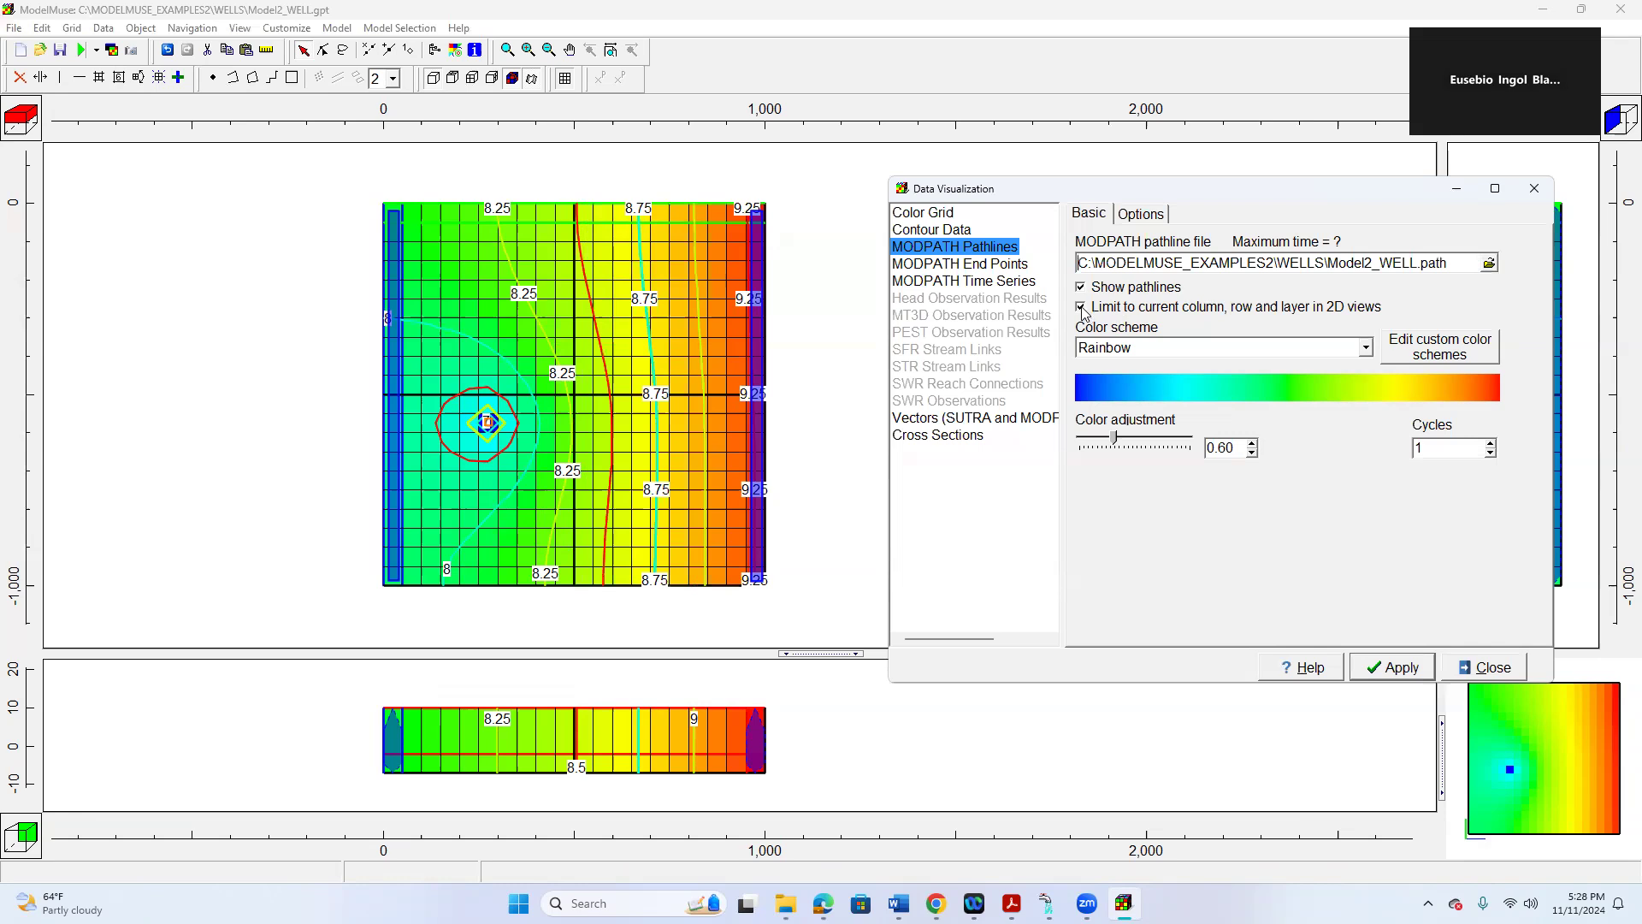
click(1081, 307)
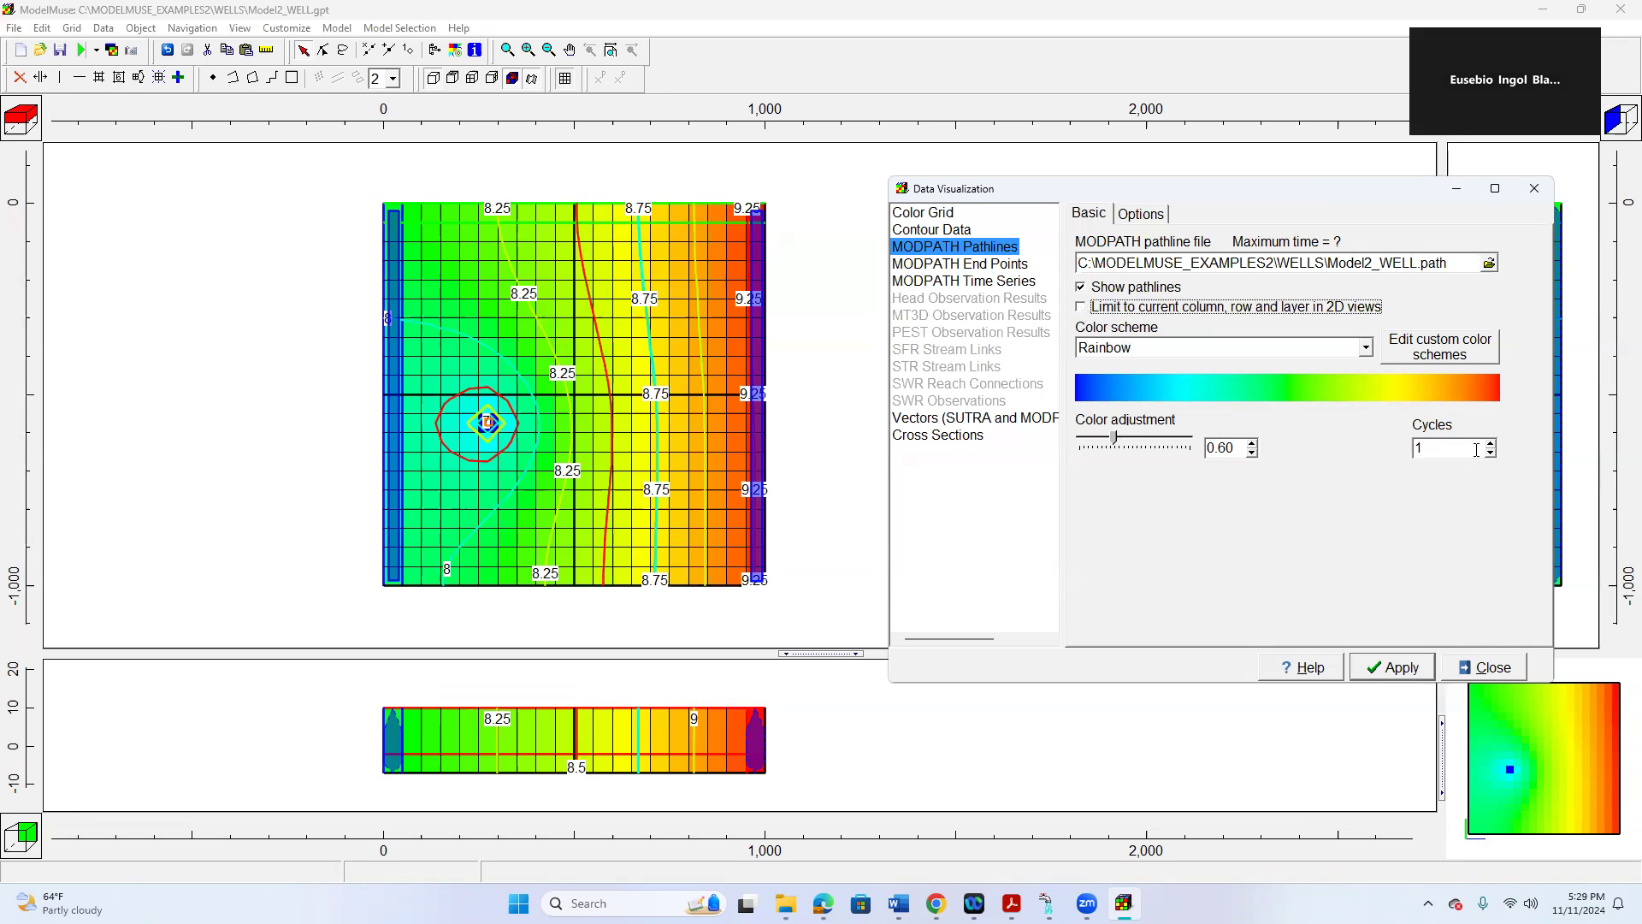
click(1391, 668)
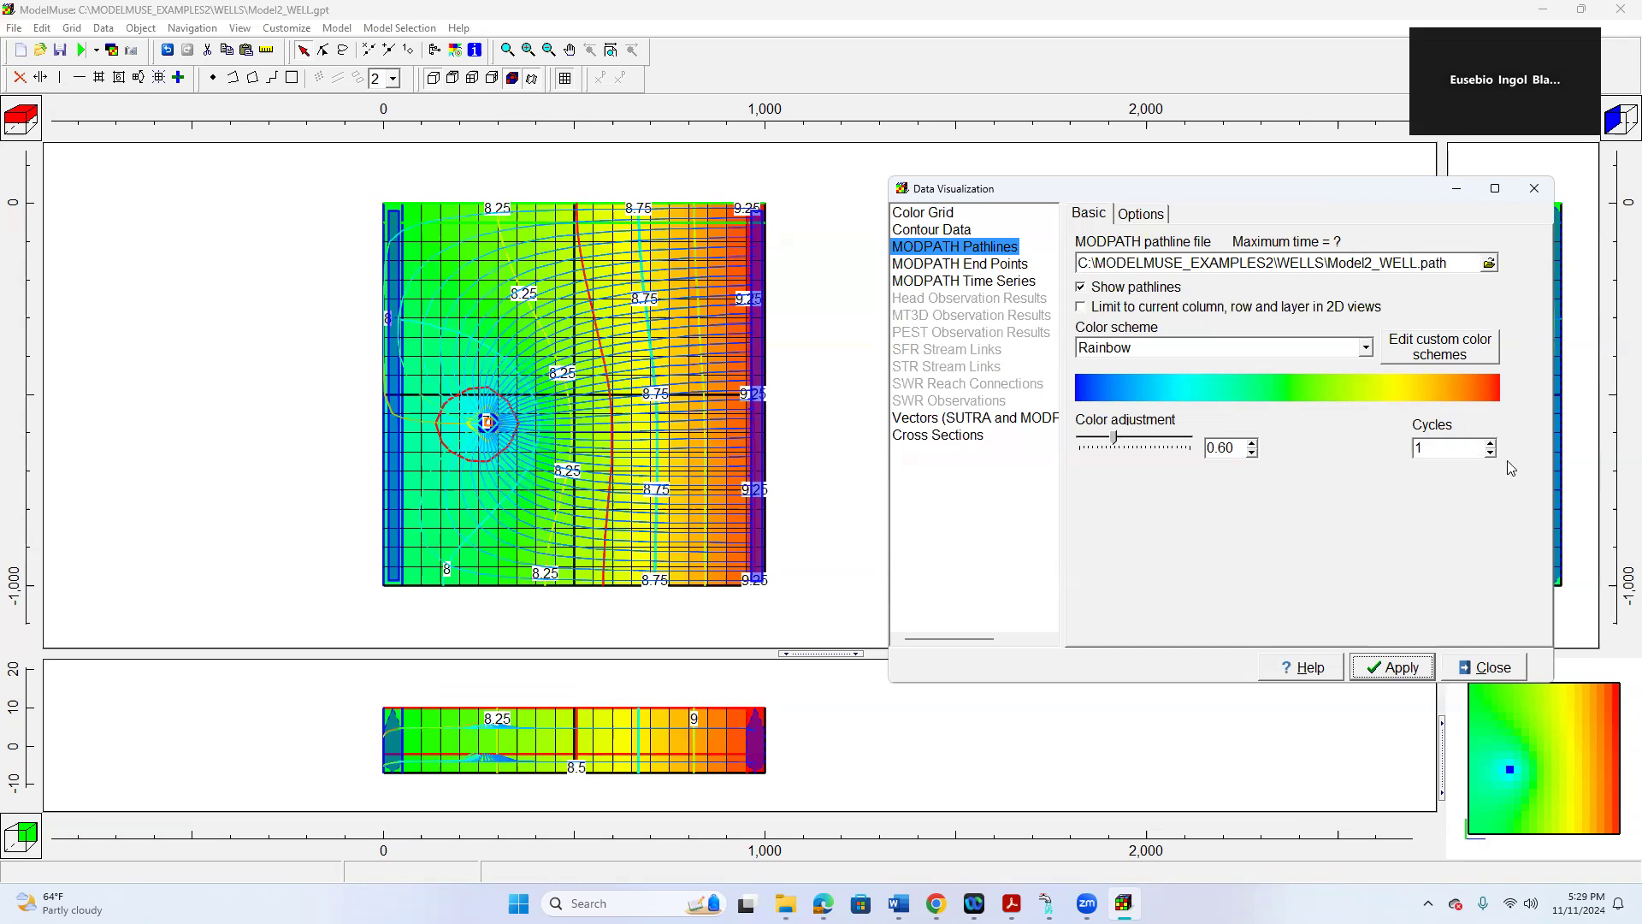
- Set the pathline color scheme to 3 cycles, apply it, and dismiss the visualization settings
click(1491, 444)
click(1491, 444)
click(1412, 671)
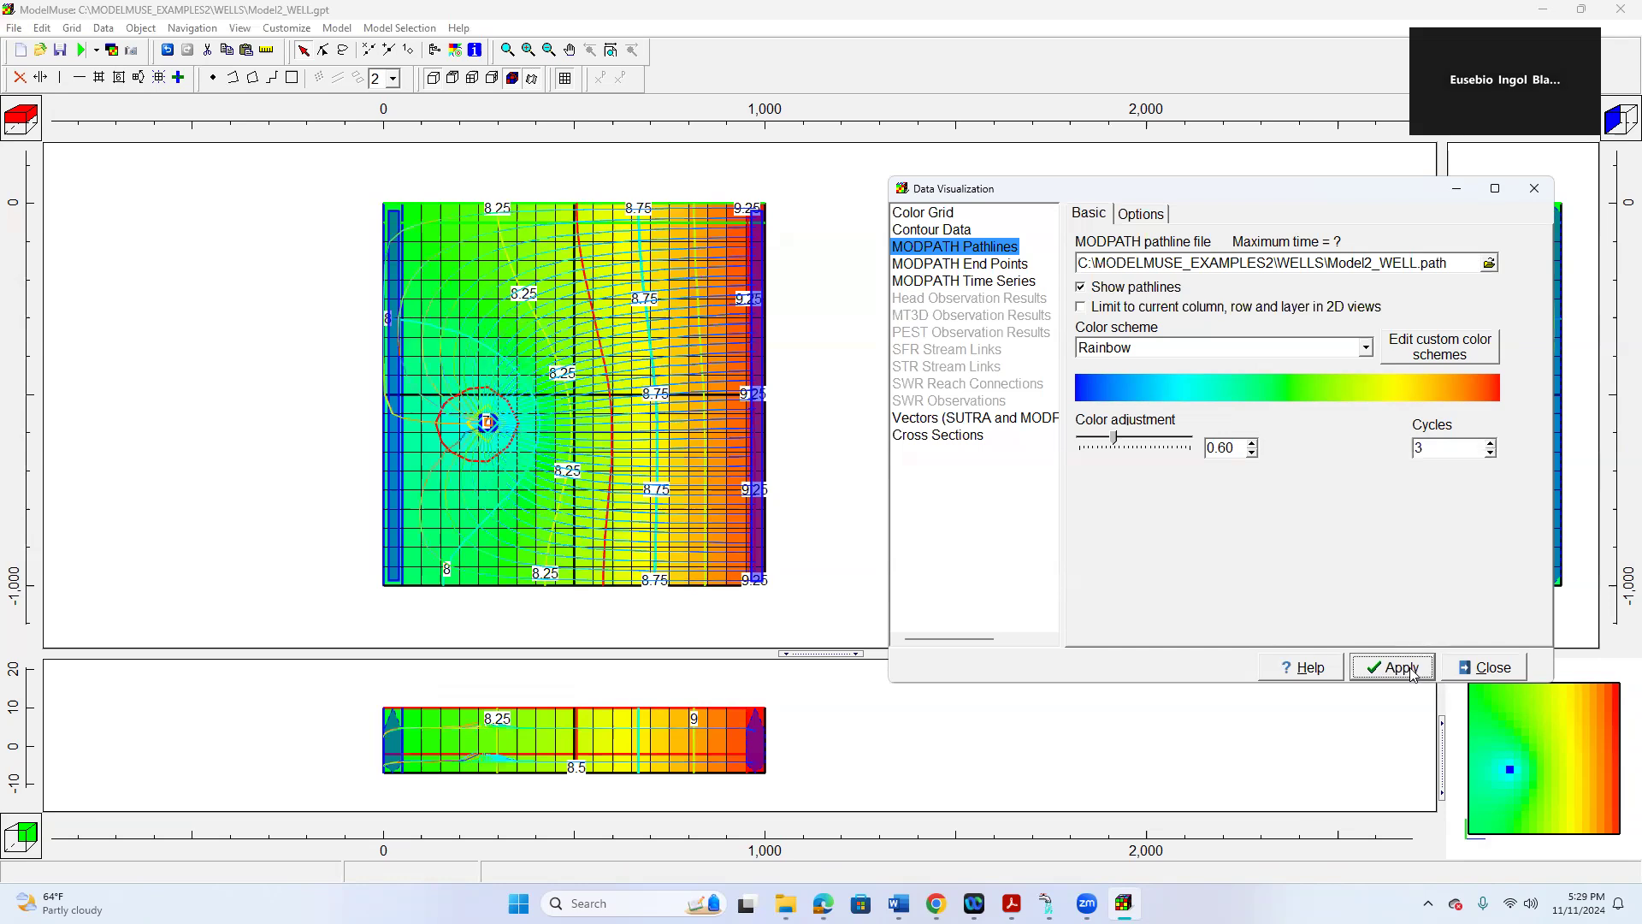
click(1487, 670)
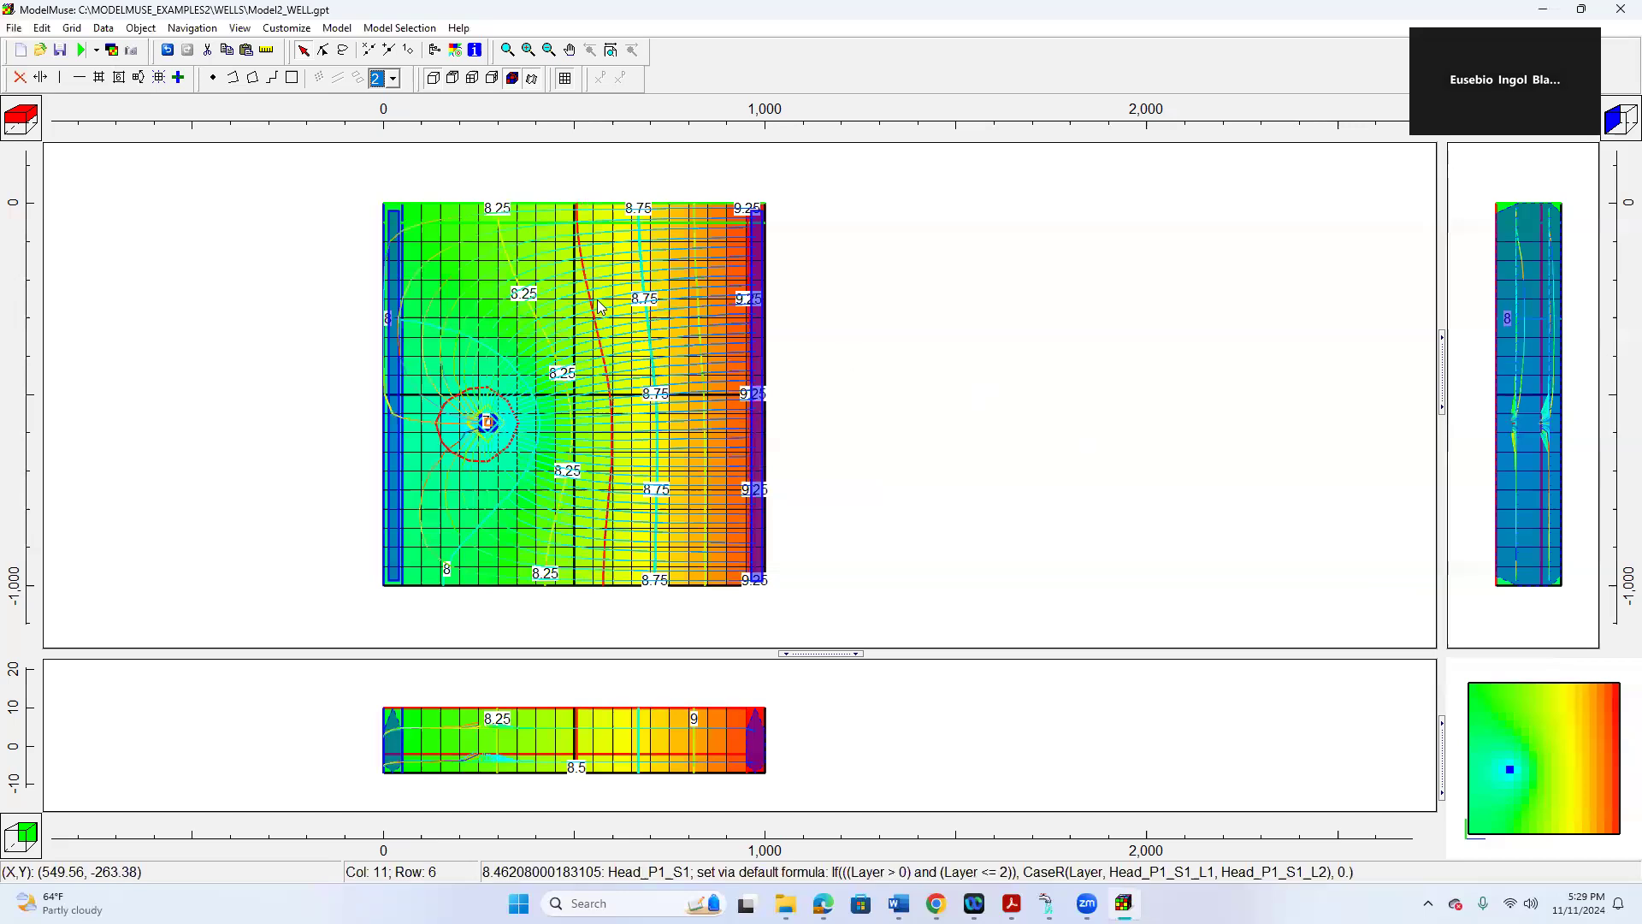
- Remove the head coloring from the grid by setting its data set to none, leaving the contours and pathlines displayed
click(455, 50)
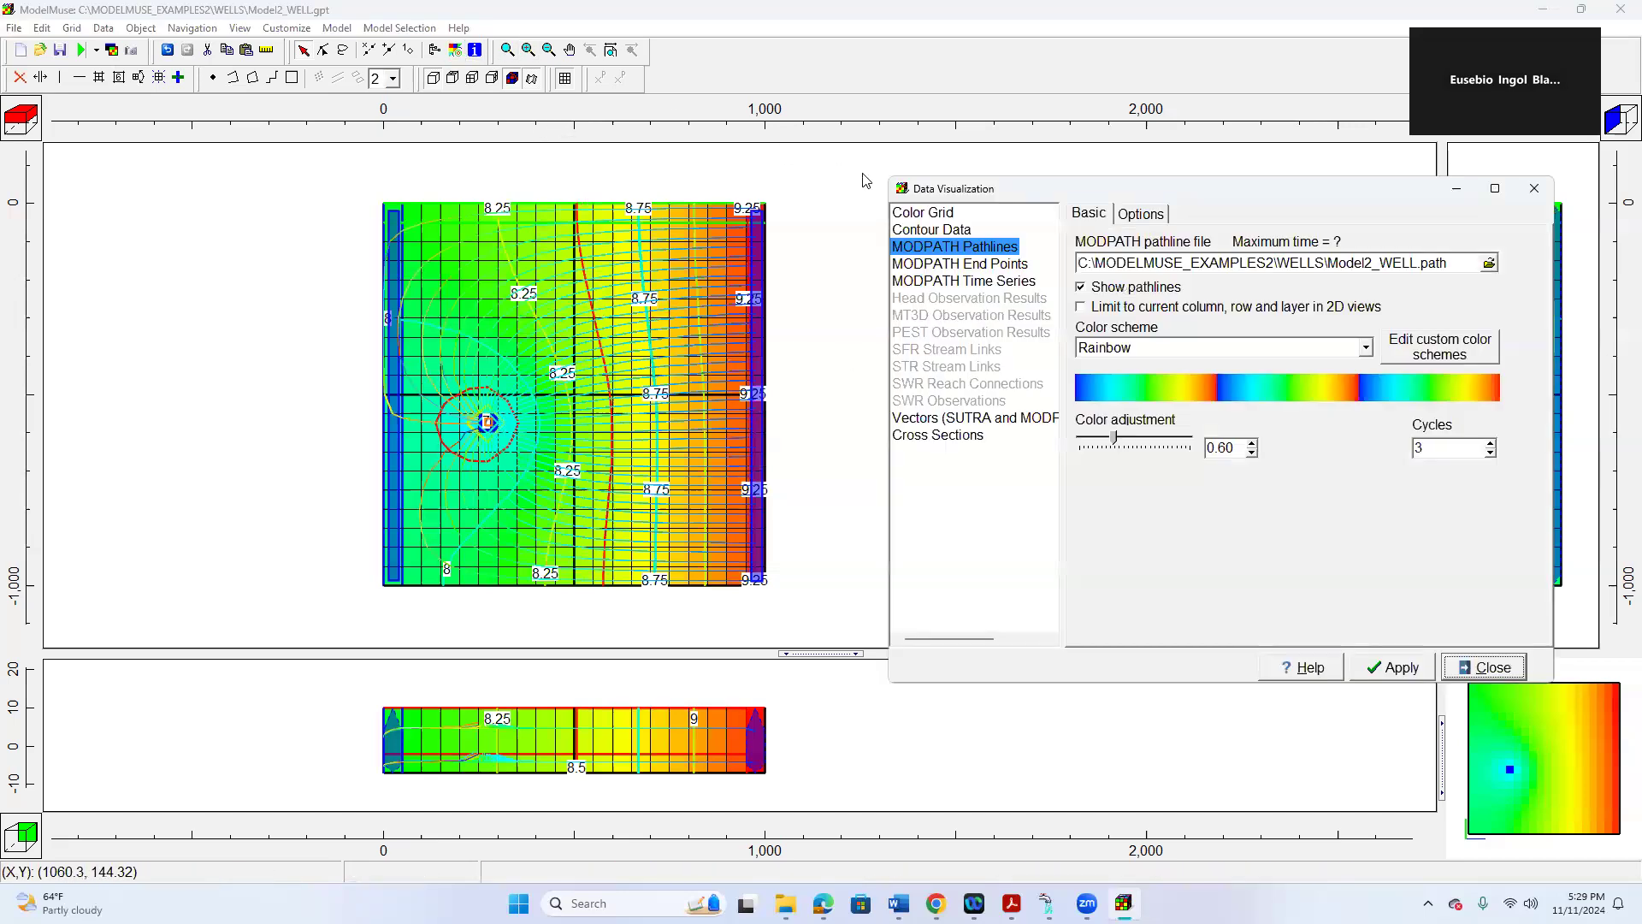
click(932, 214)
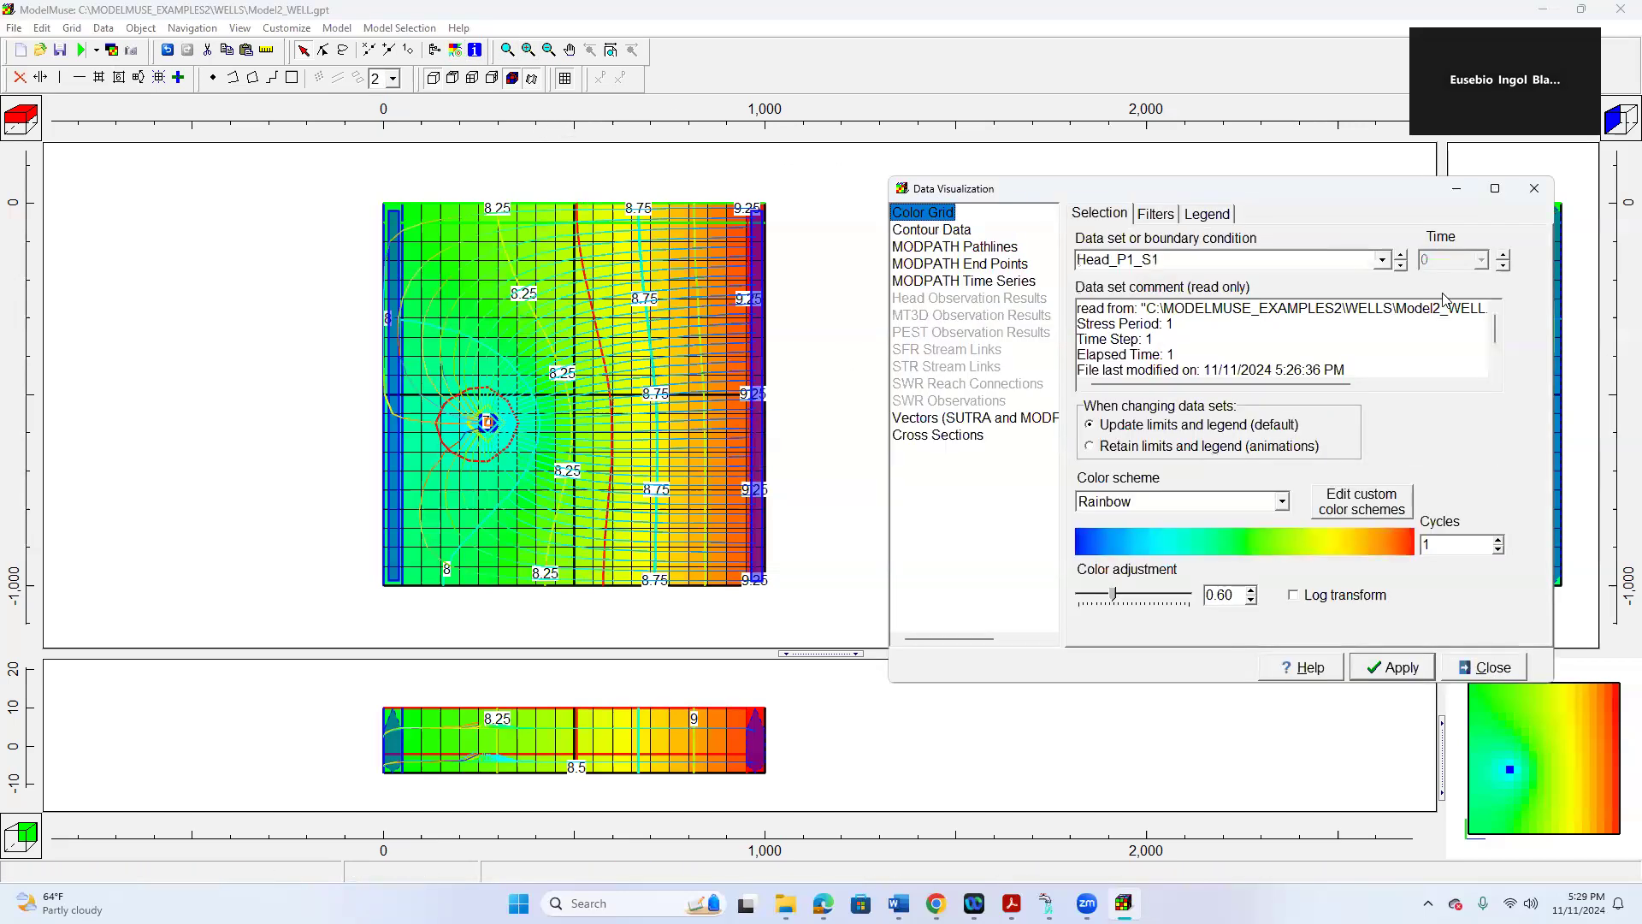
click(1381, 260)
click(1129, 287)
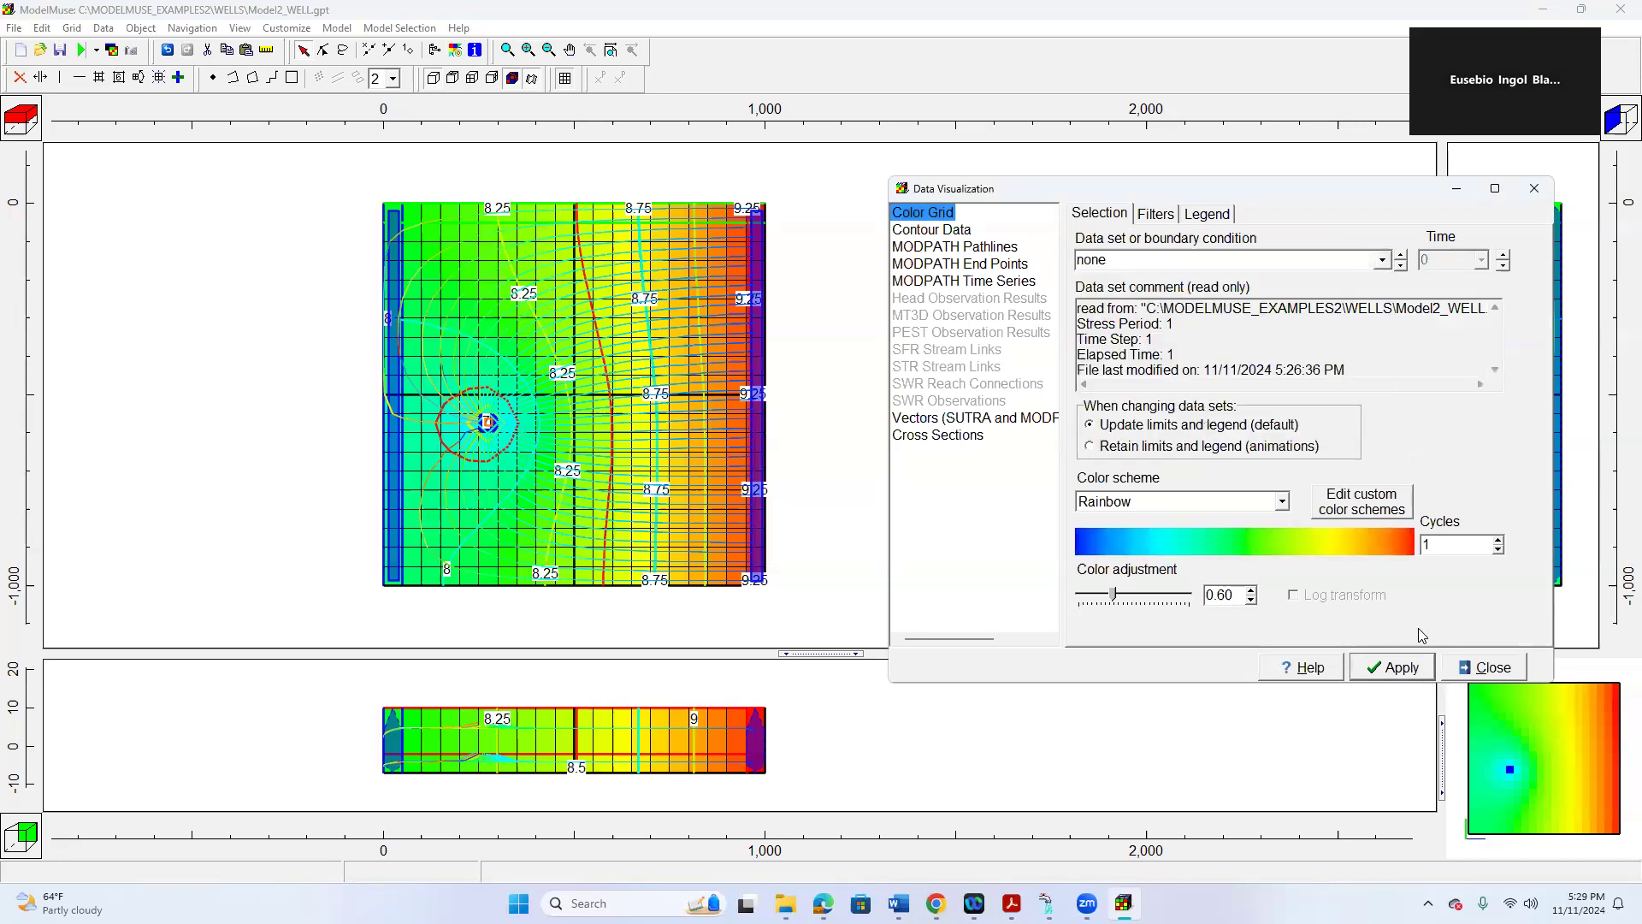
click(1400, 668)
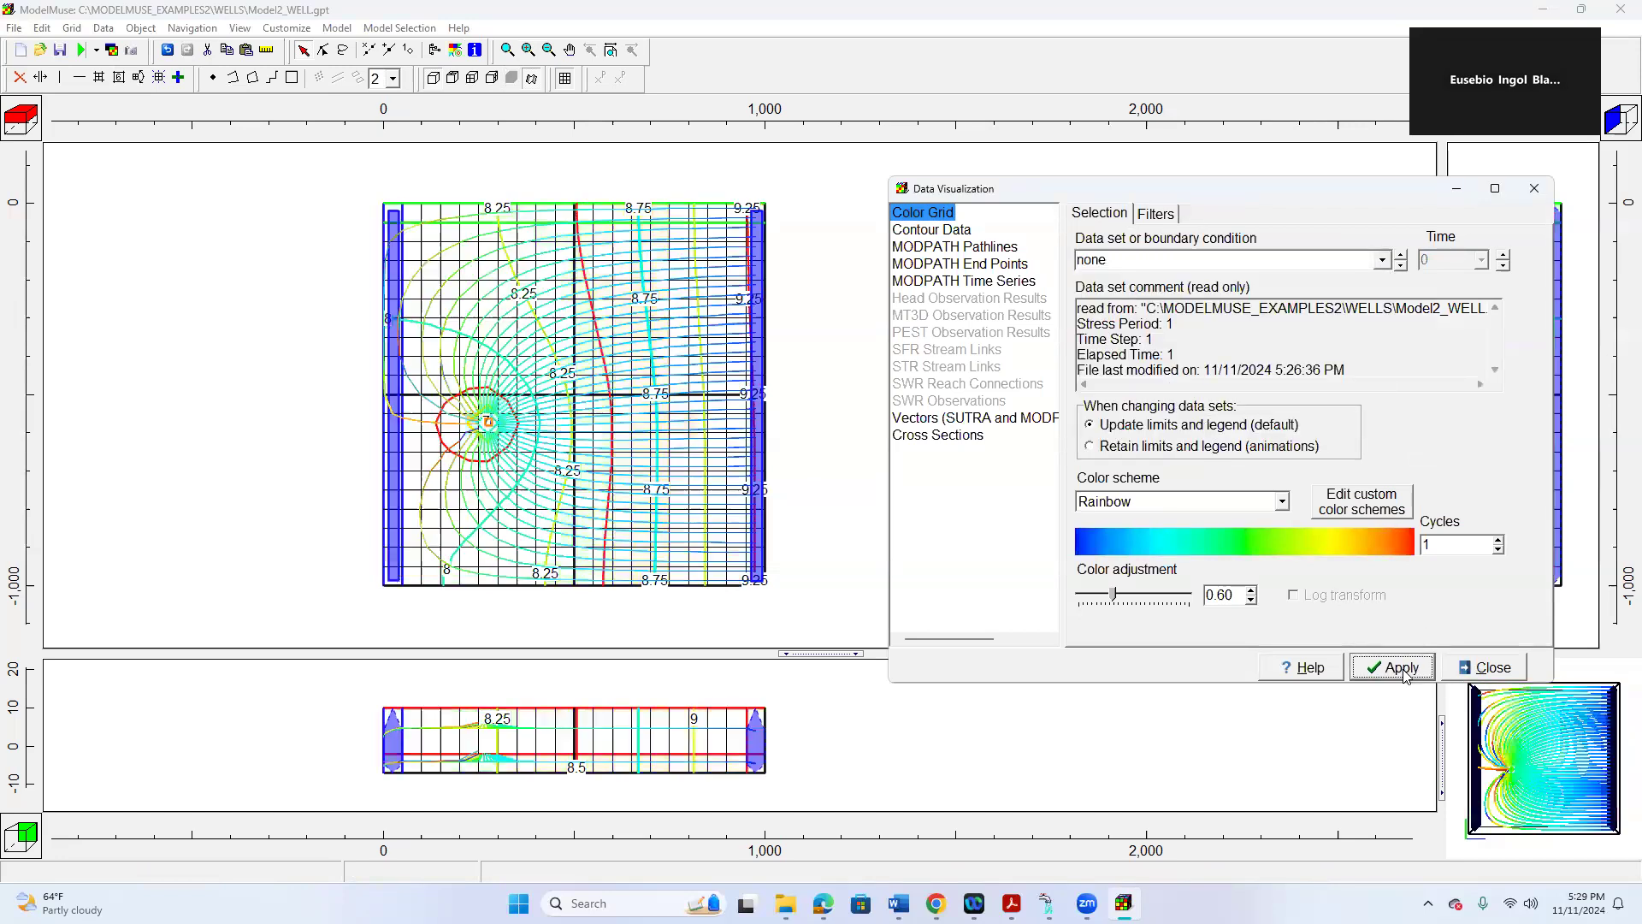
click(1492, 667)
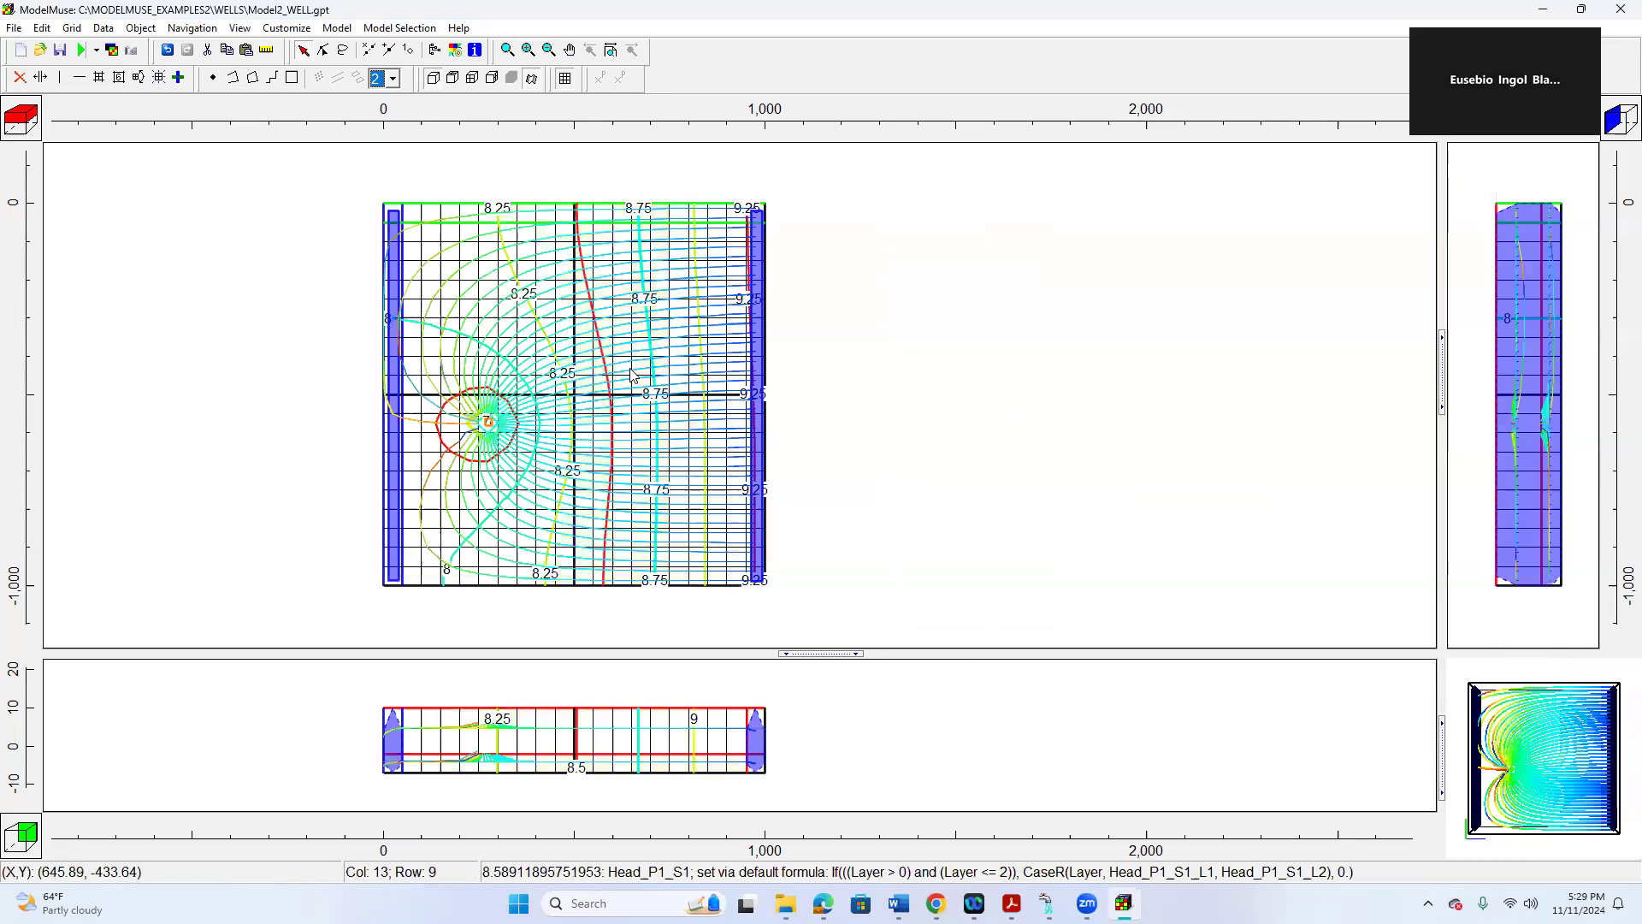
- Examine the head contours and pathlines in the plan view, both around the well and across the full model grid
scroll(614, 369, up, 3)
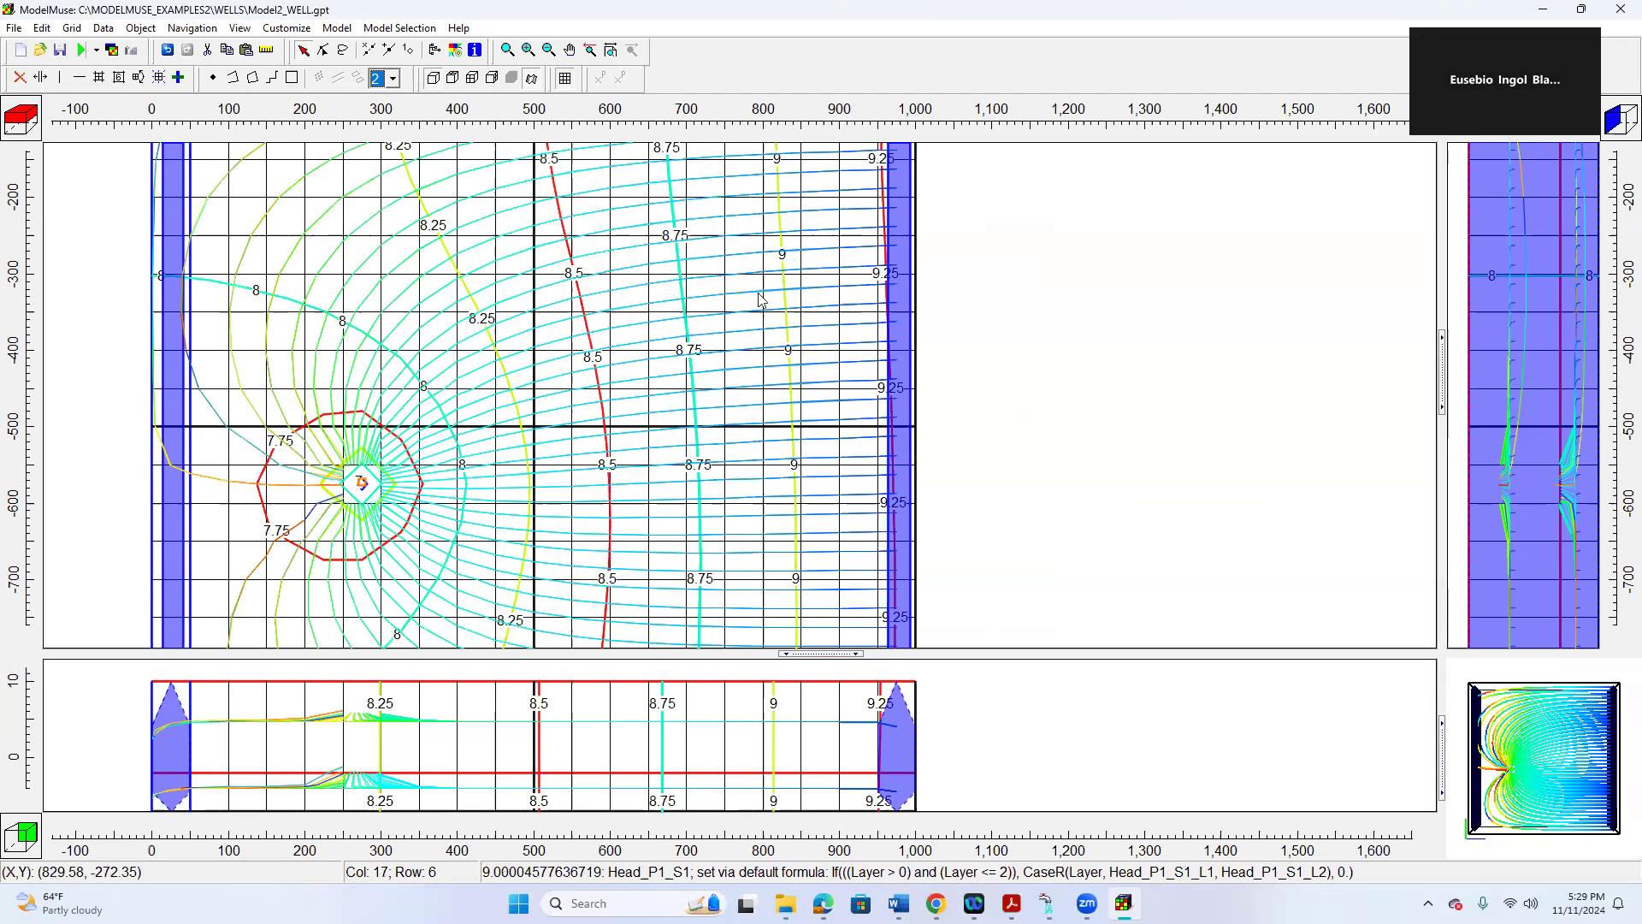
scroll(506, 325, down, 2)
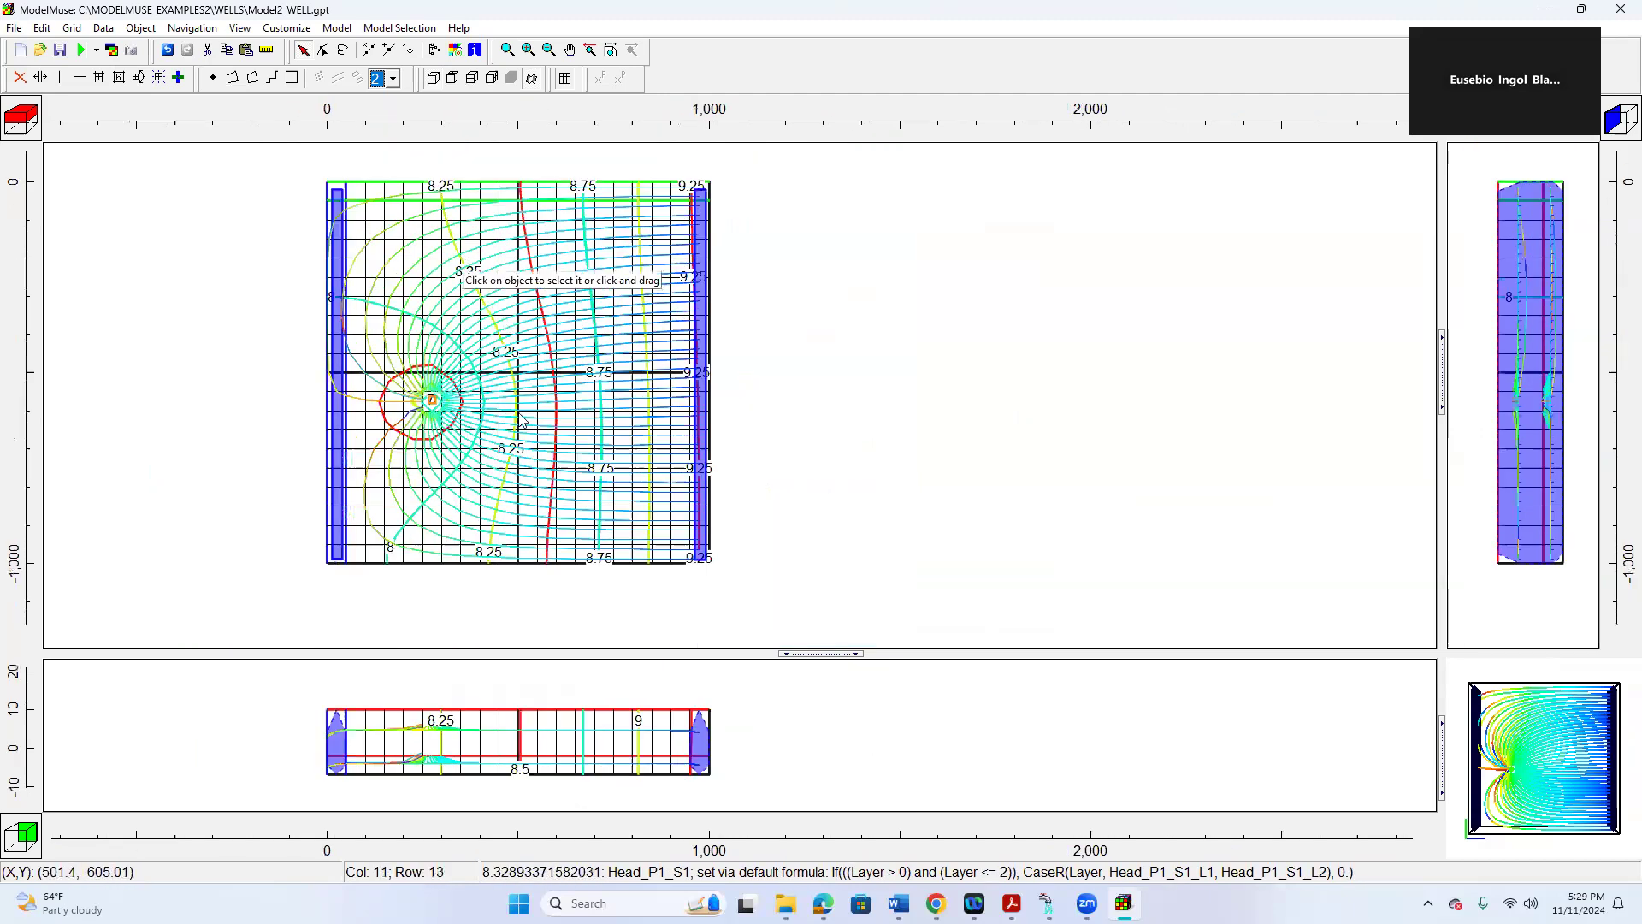
scroll(520, 407, up, 4)
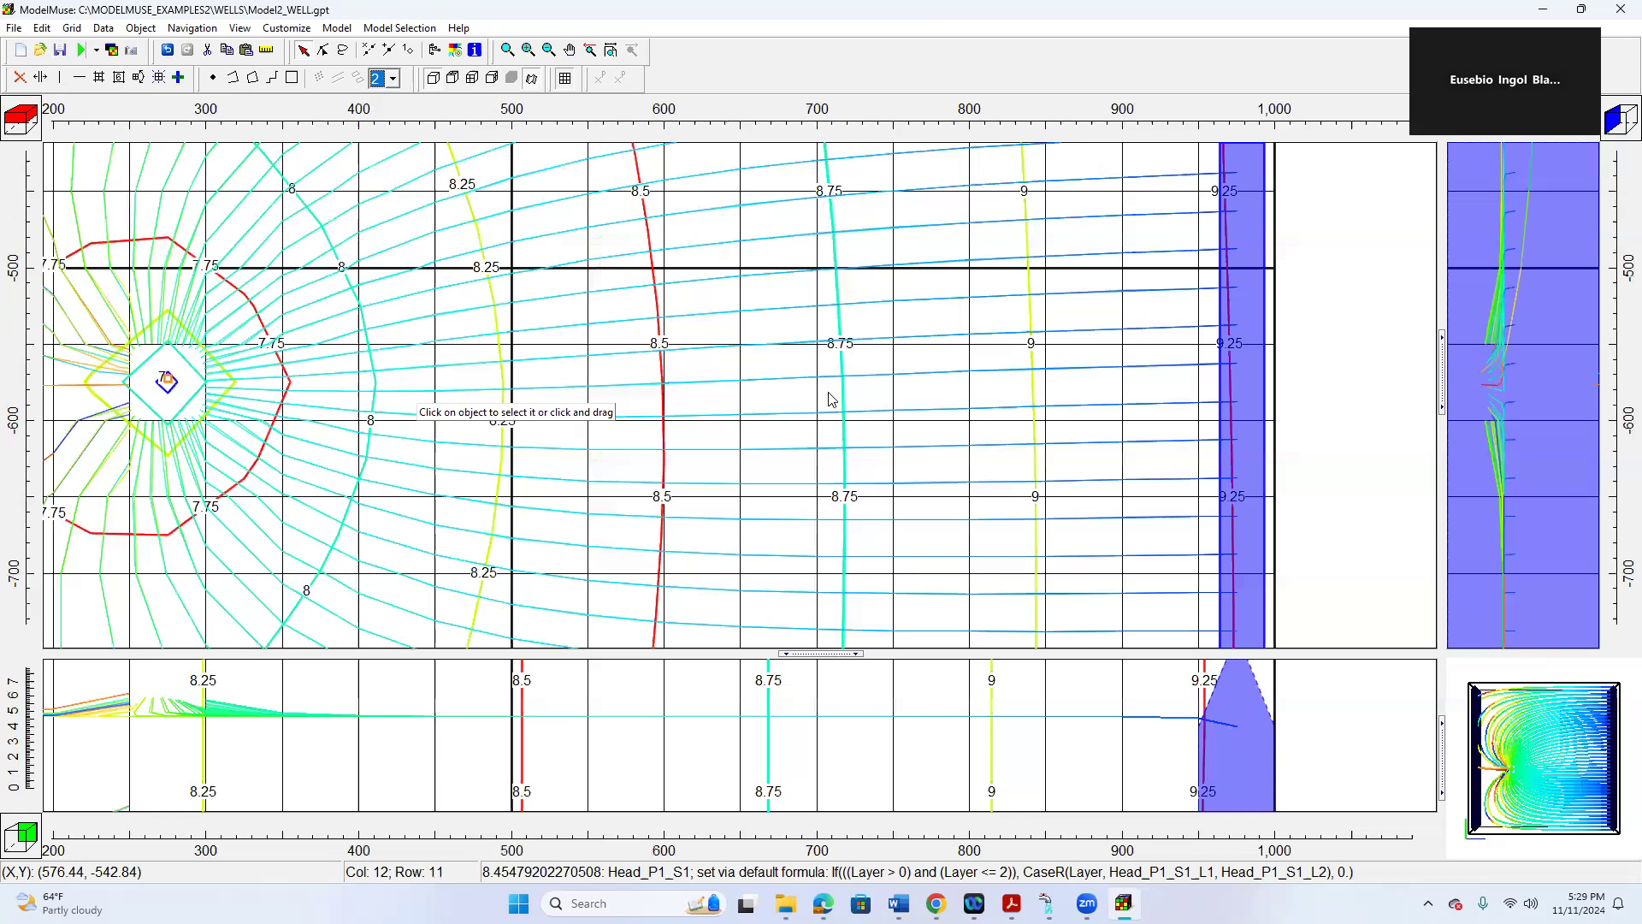
scroll(830, 399, down, 2)
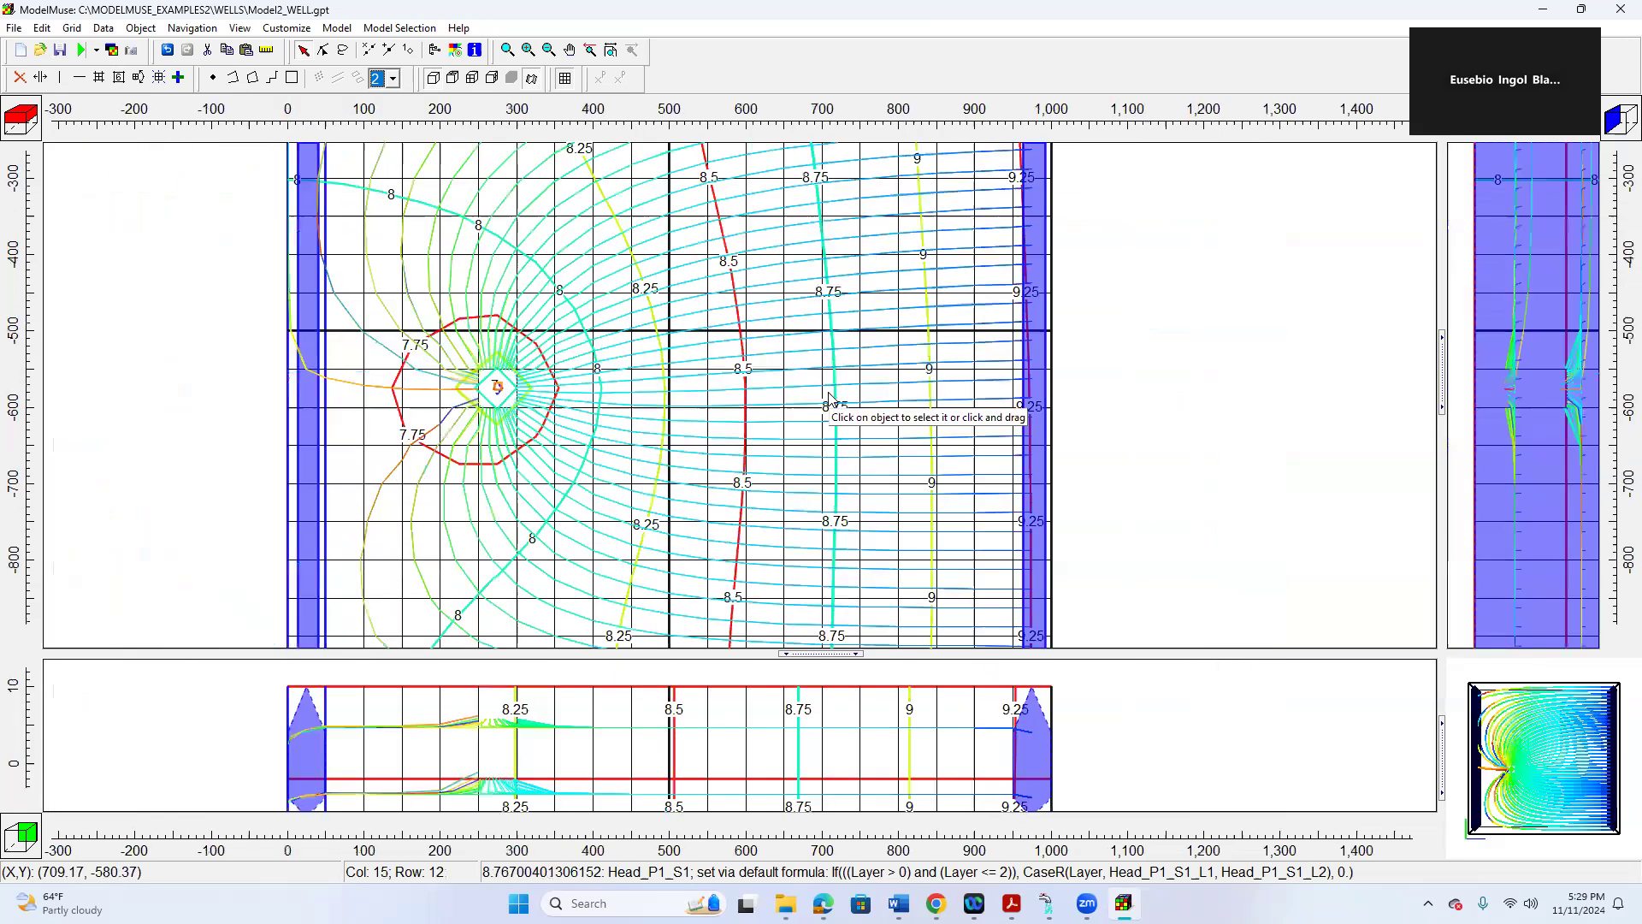
scroll(829, 399, down, 2)
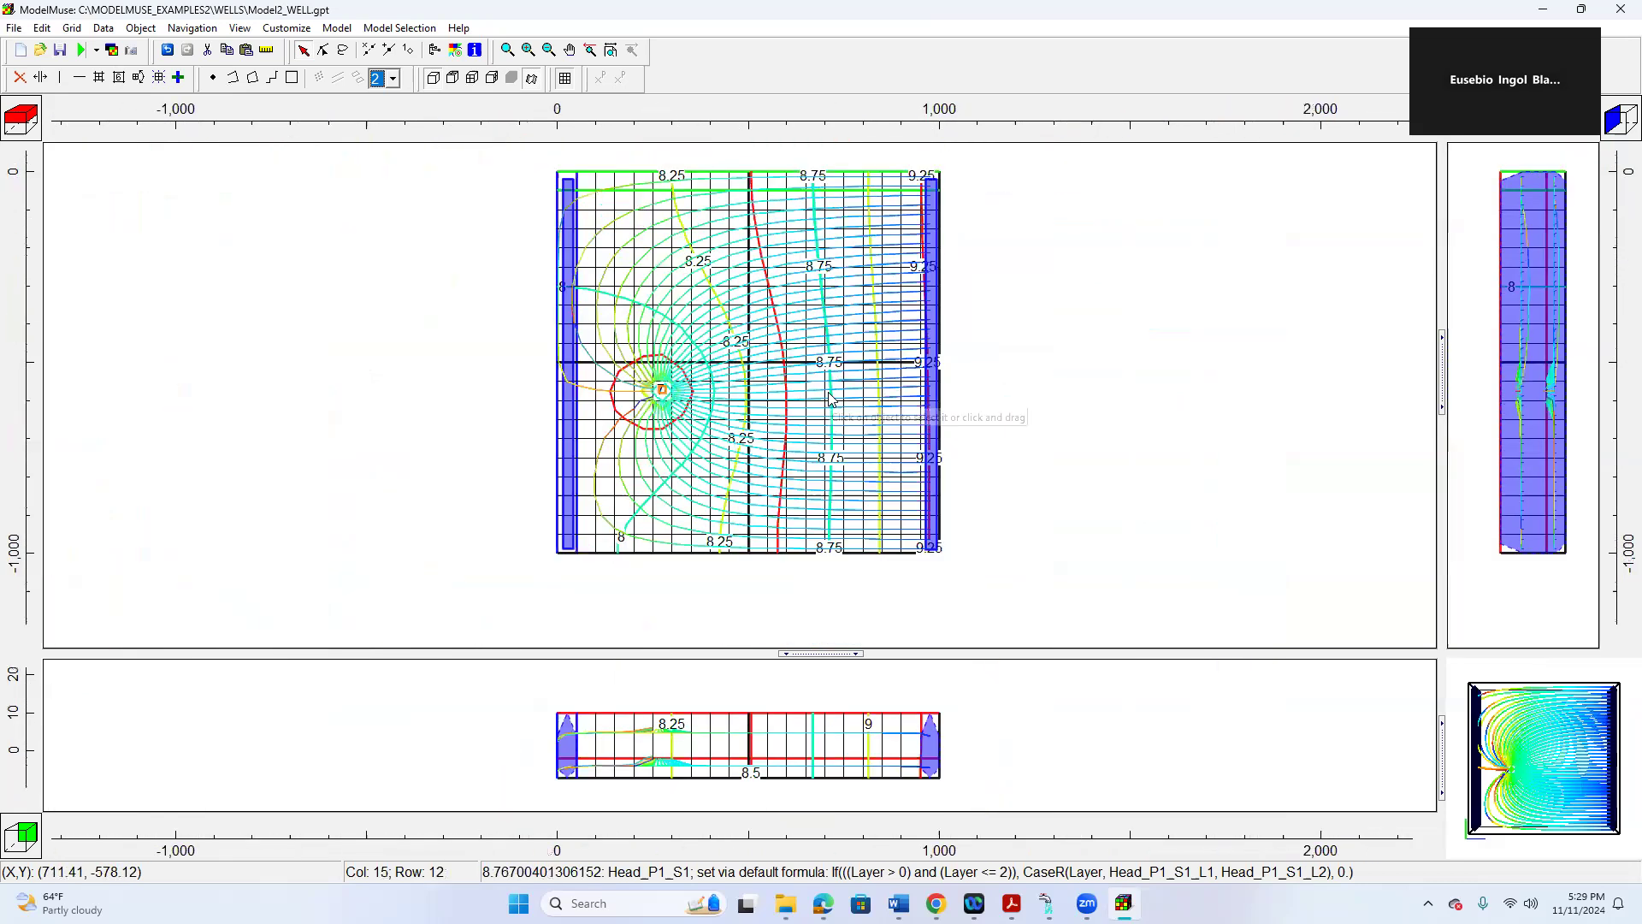
scroll(830, 399, up, 2)
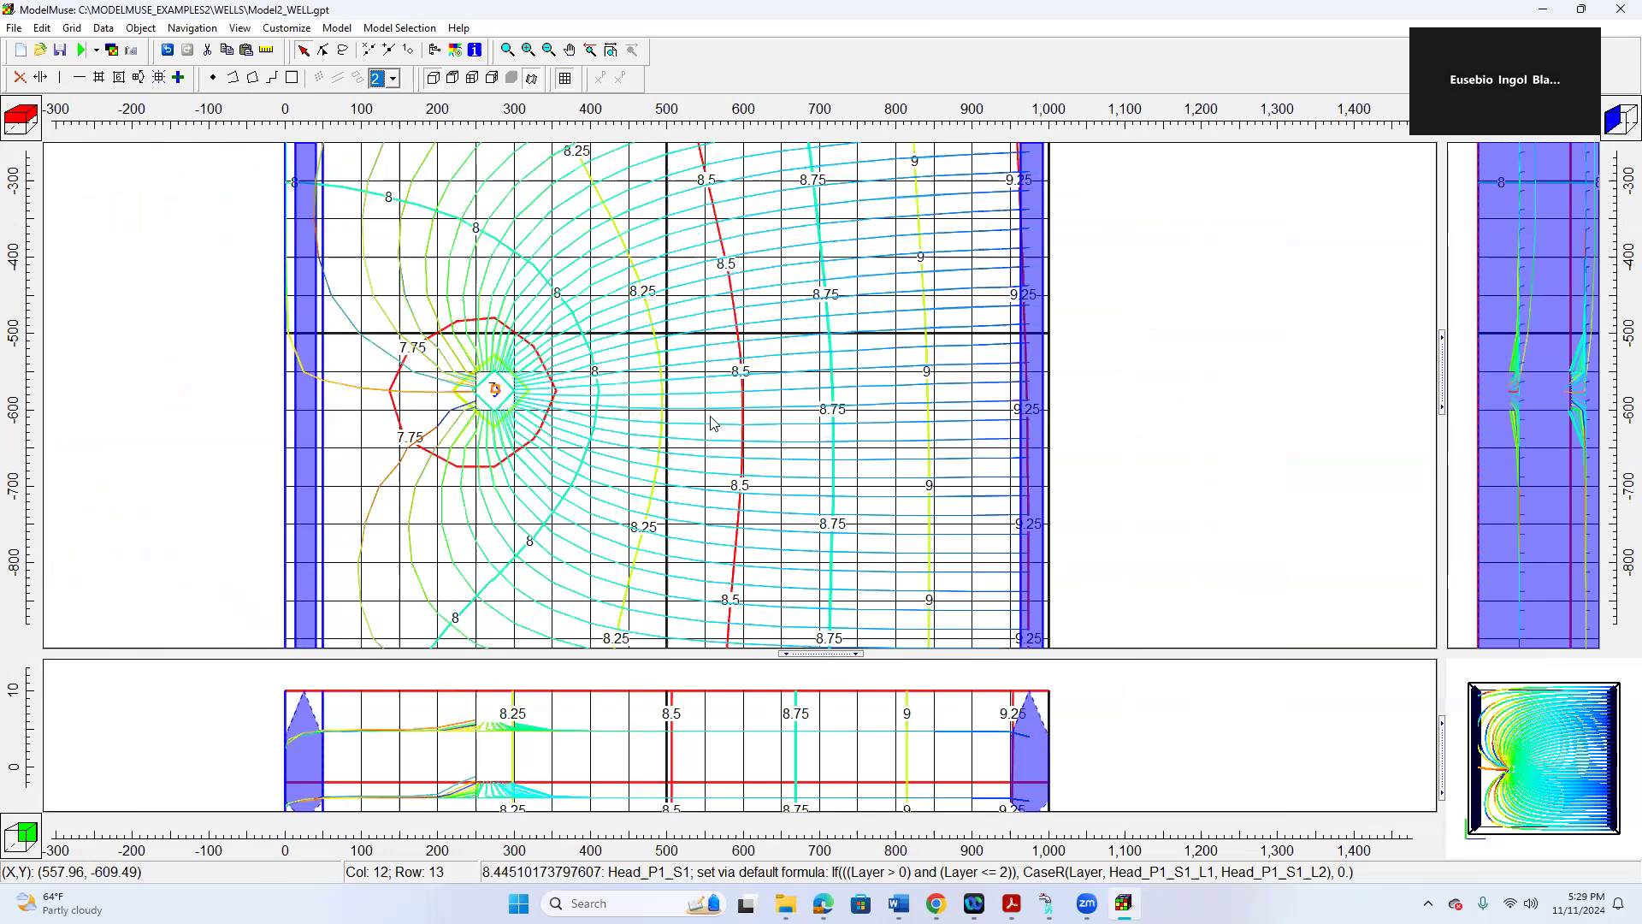
scroll(709, 438, down, 2)
- Tilt the 3D view to an oblique angle and inspect the pathlines in the front cross section near the well
drag(1541, 813, 1569, 782)
scroll(551, 755, up, 3)
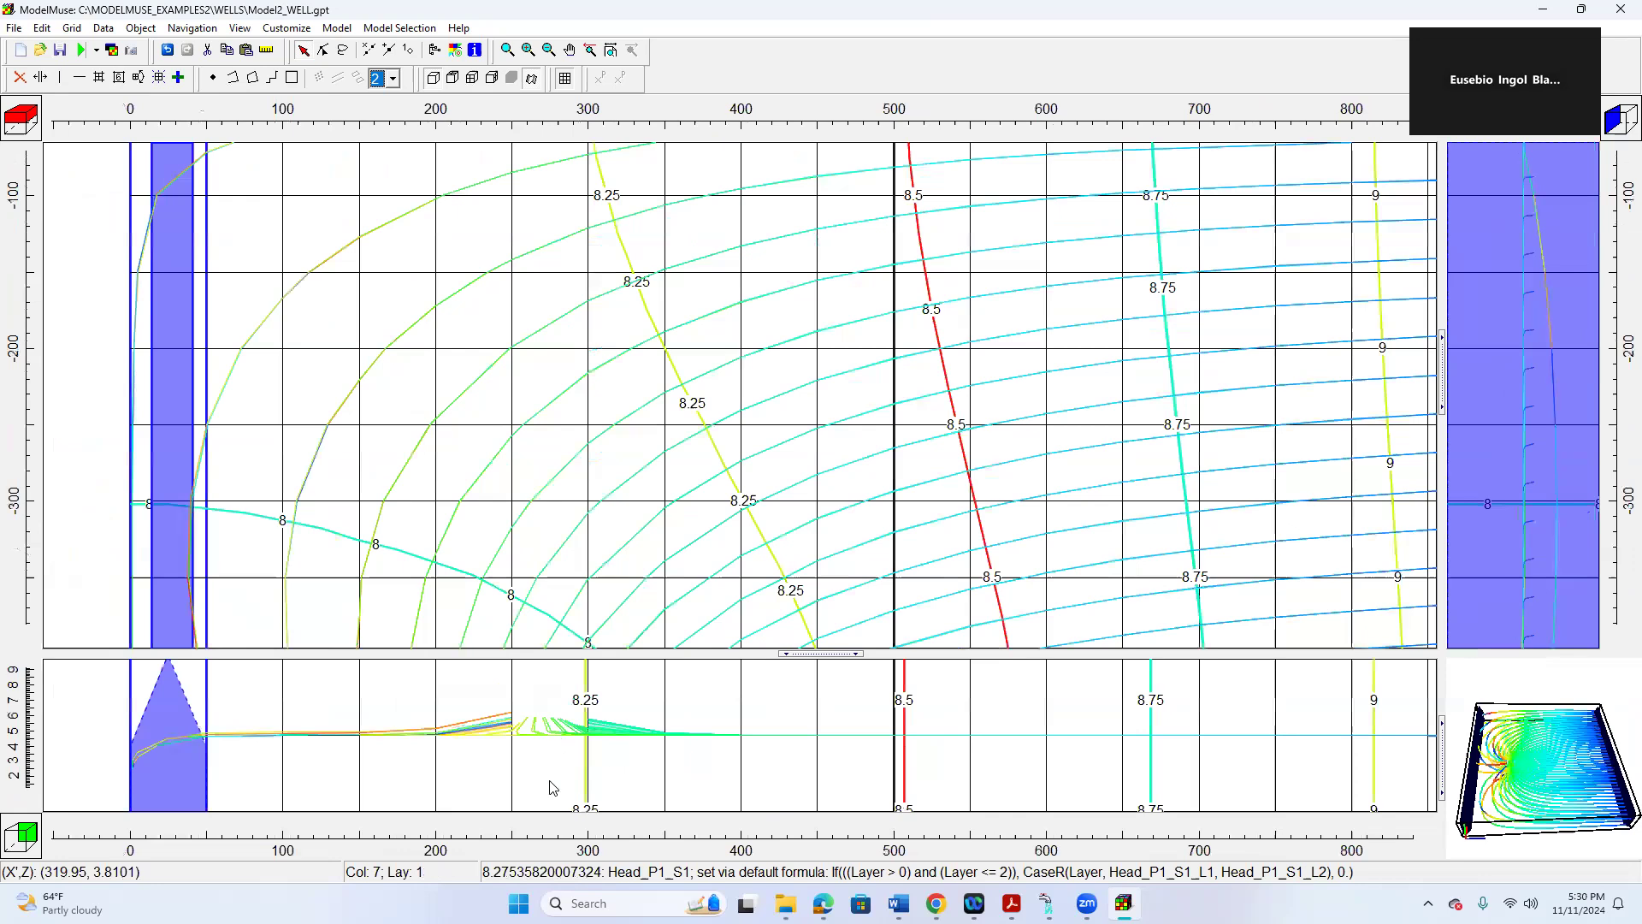
scroll(612, 679, down, 5)
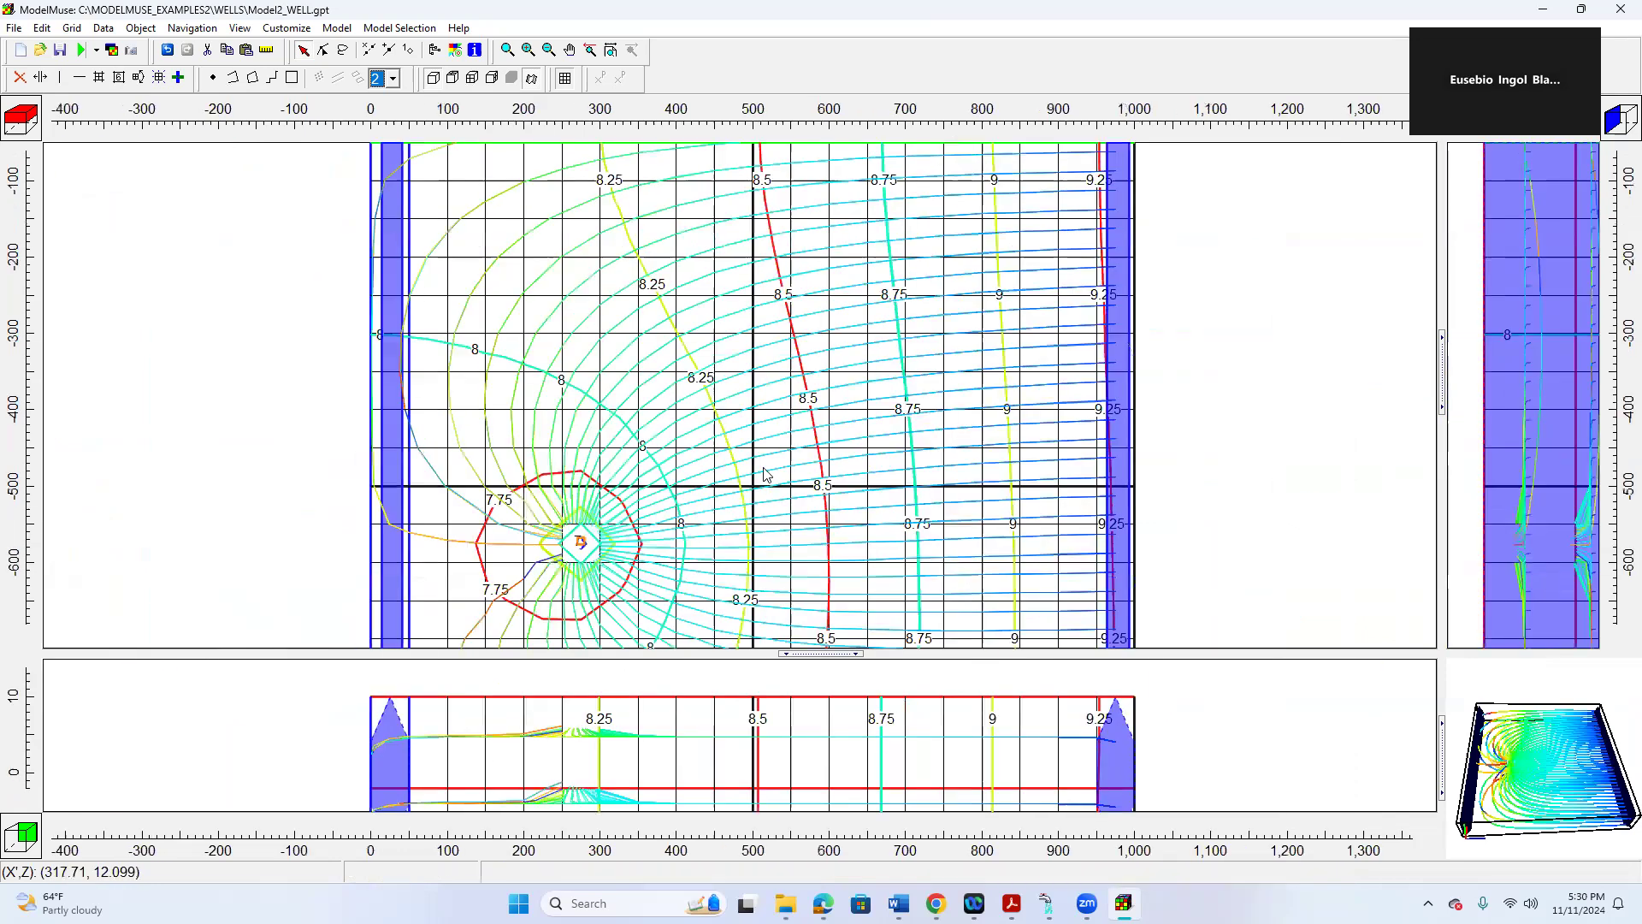
scroll(1545, 342, up, 5)
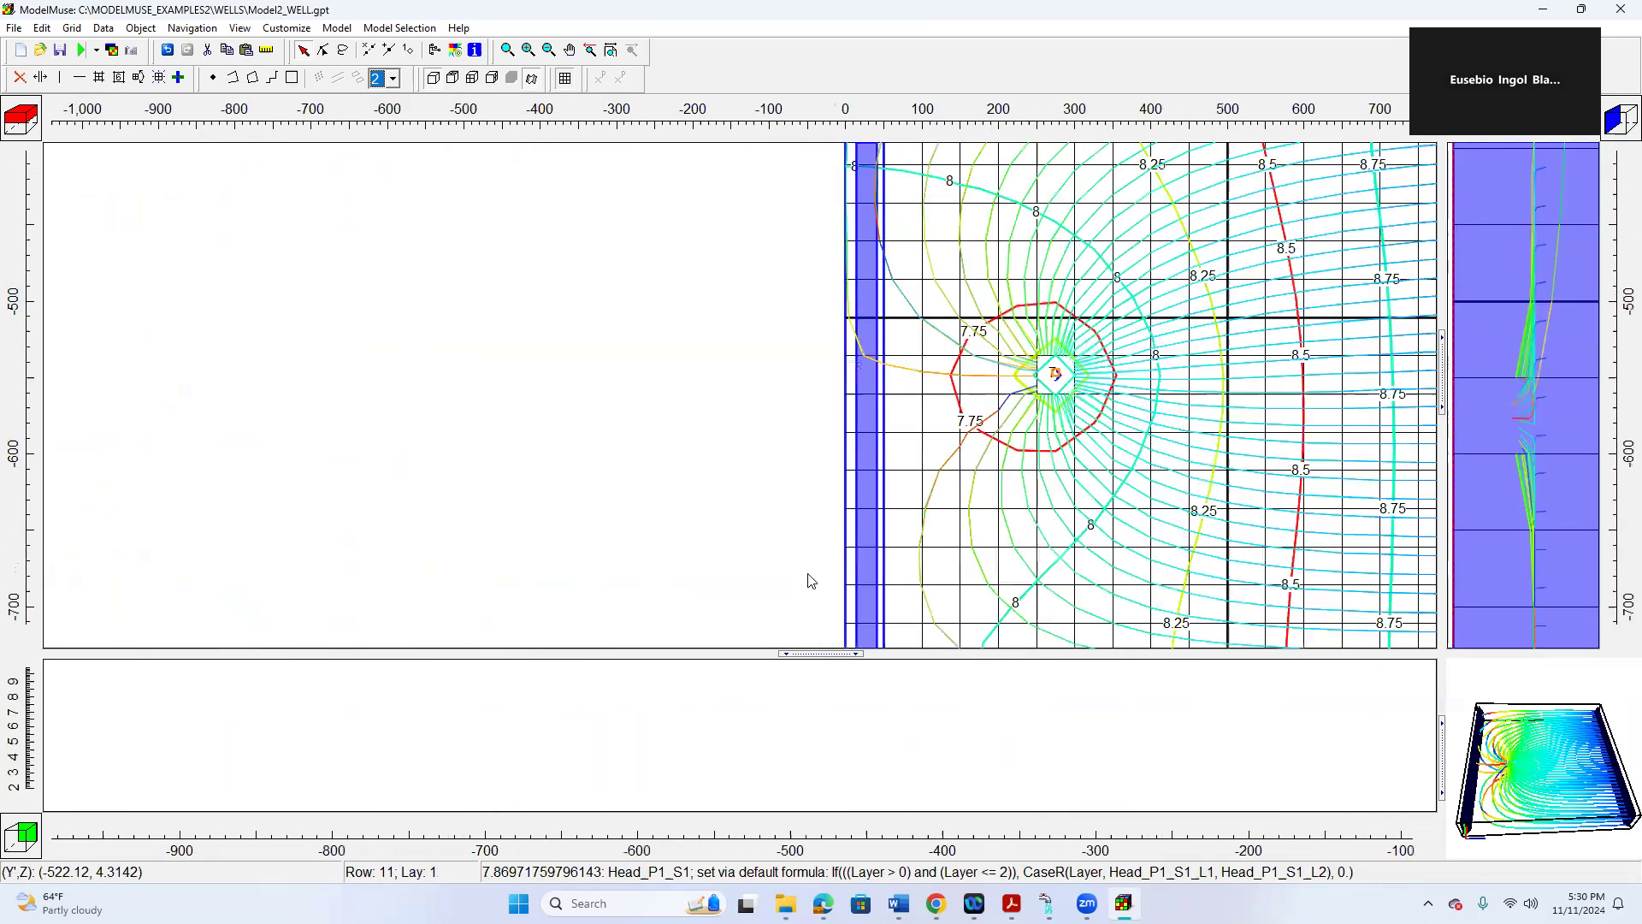
scroll(1050, 565, down, 5)
- Pan the model grid back into full view and examine how the pathlines cross the head contours between the constant-head boundaries and the well
click(569, 49)
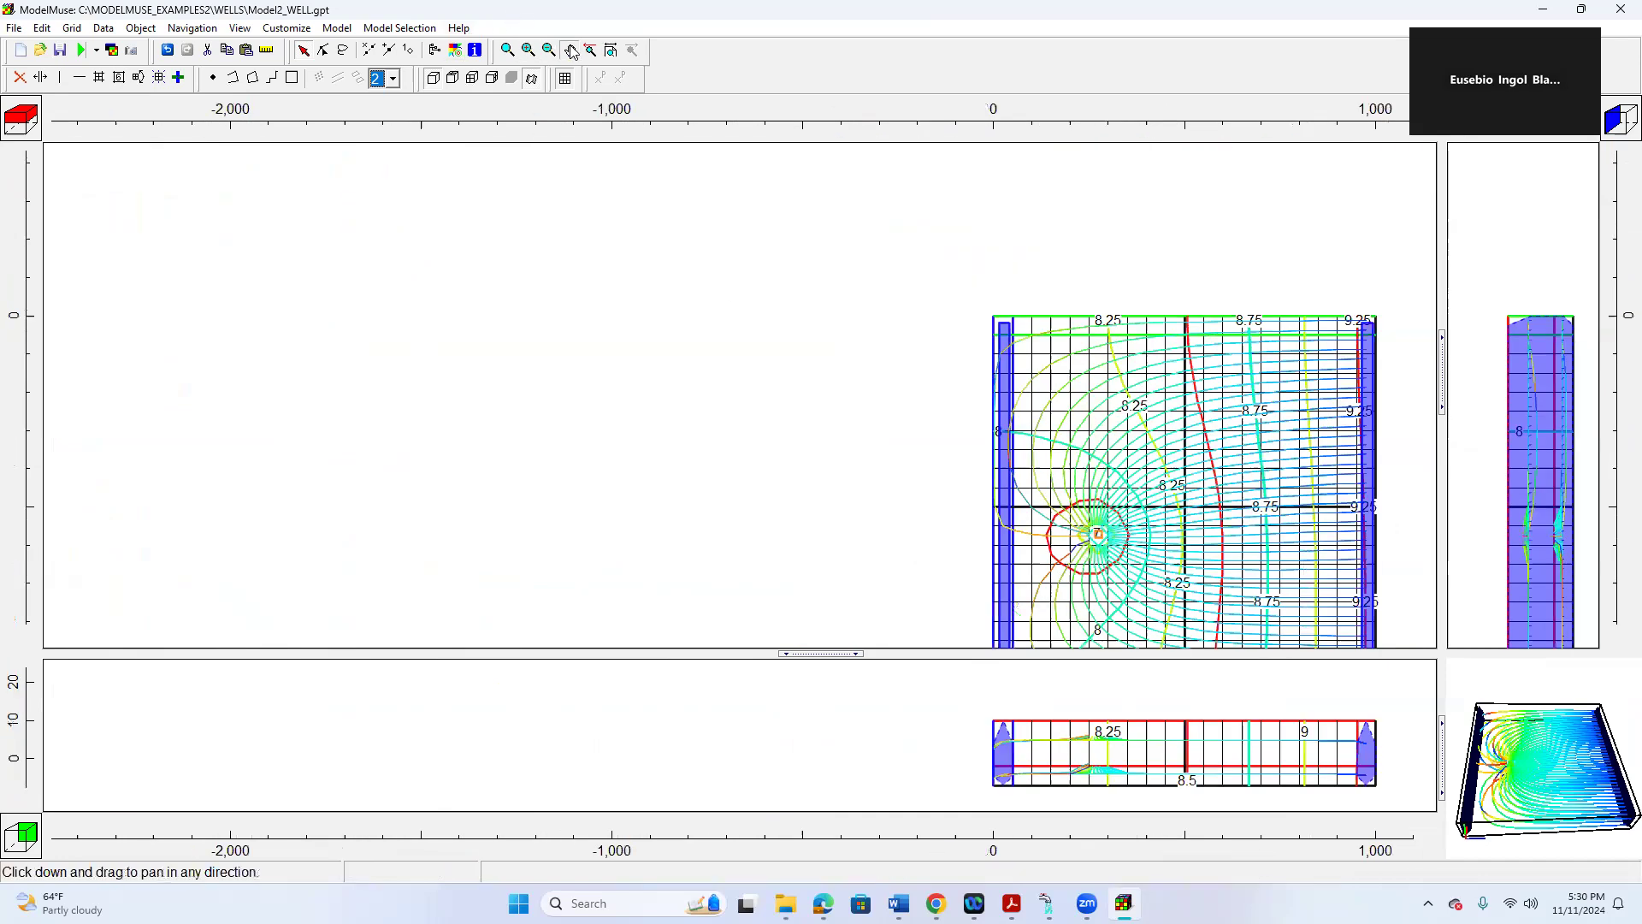
drag(1061, 511, 393, 390)
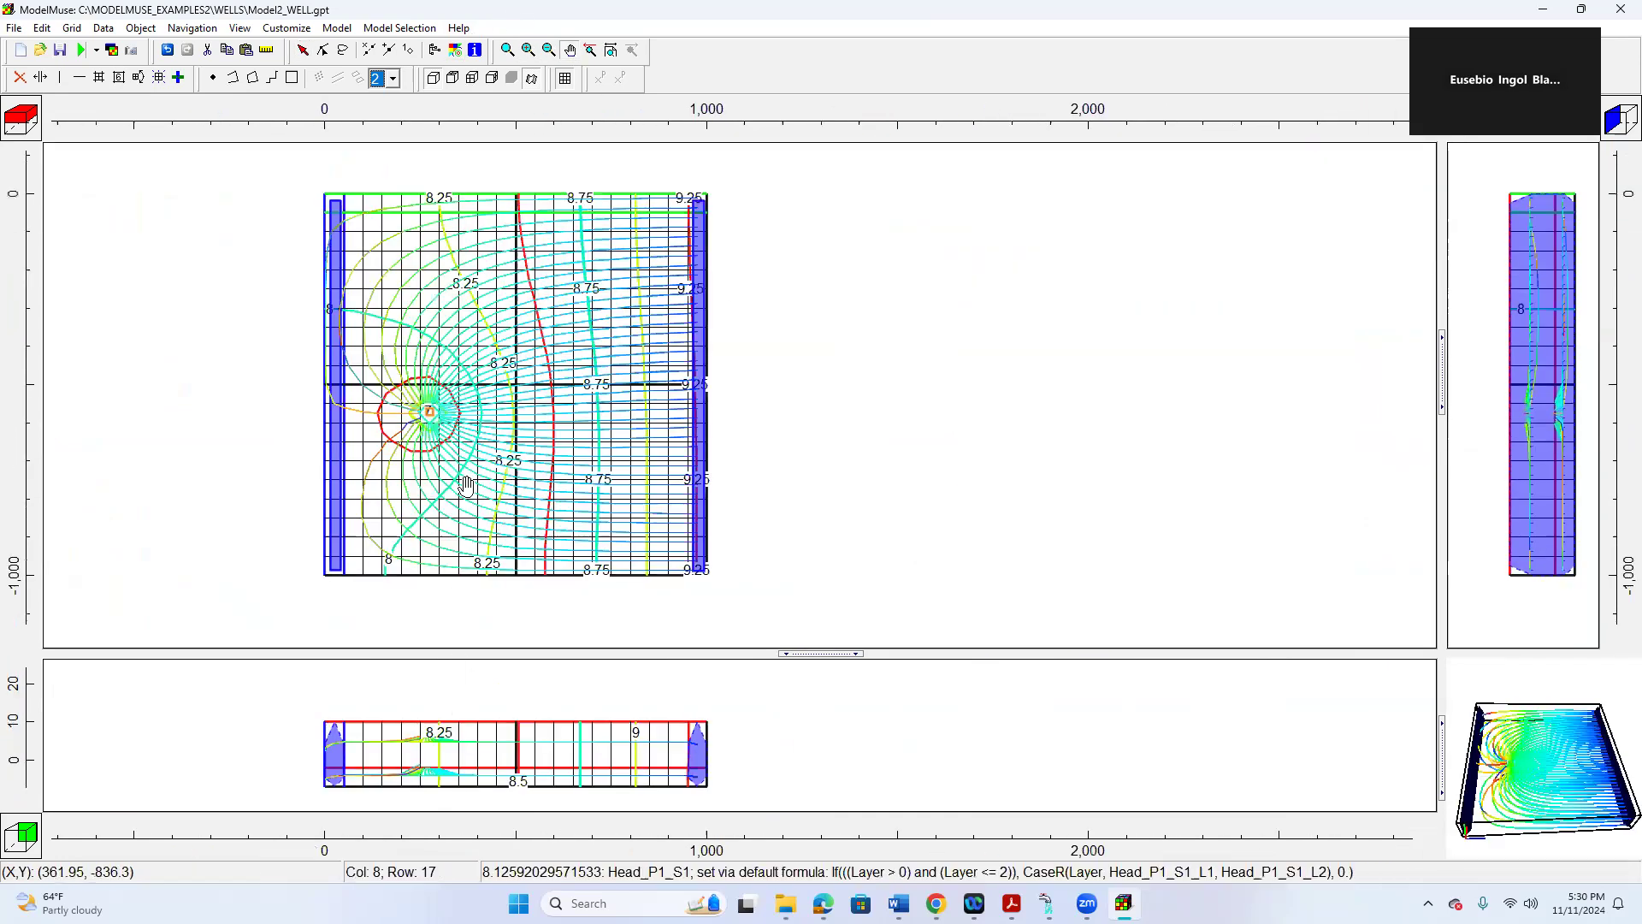
scroll(436, 342, up, 2)
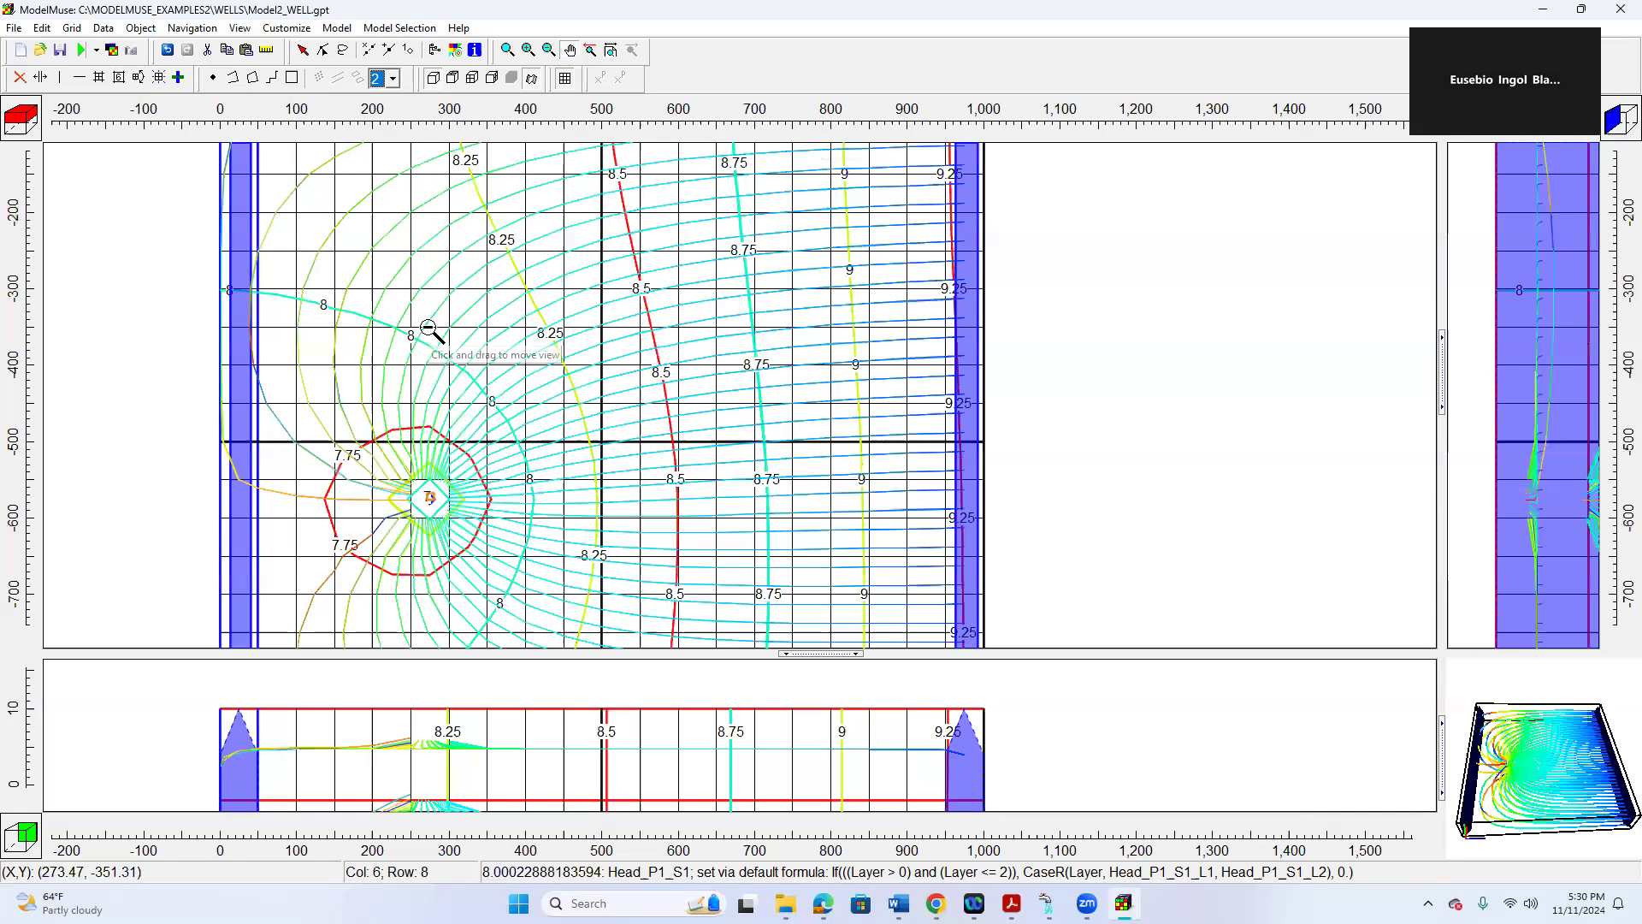
scroll(429, 330, down, 2)
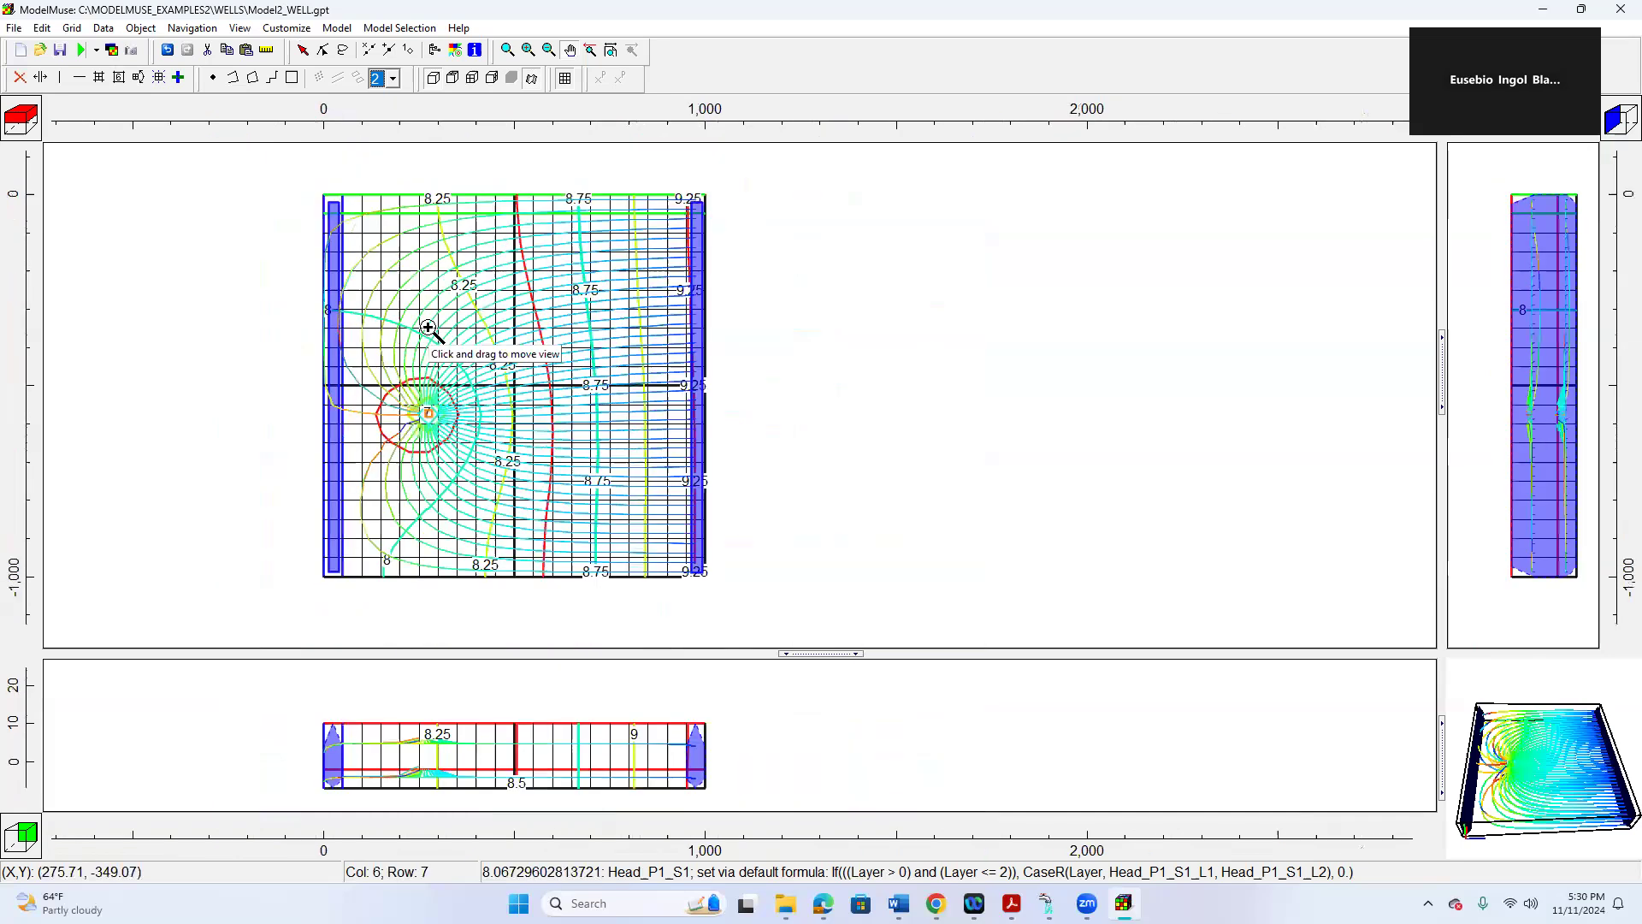
scroll(429, 330, up, 2)
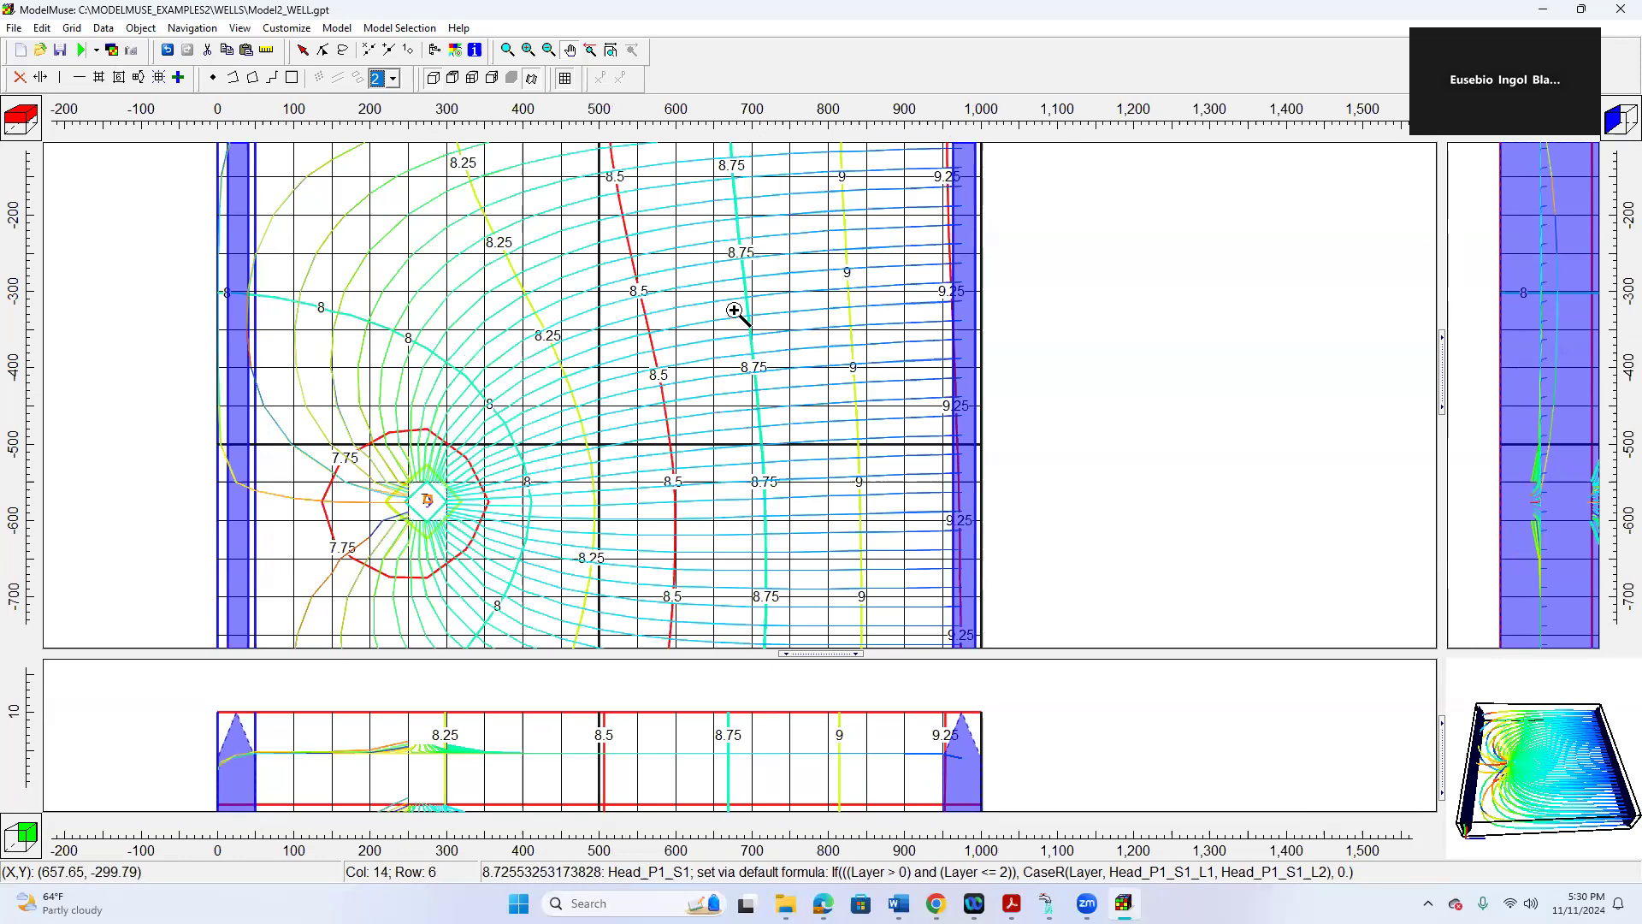
scroll(731, 353, up, 2)
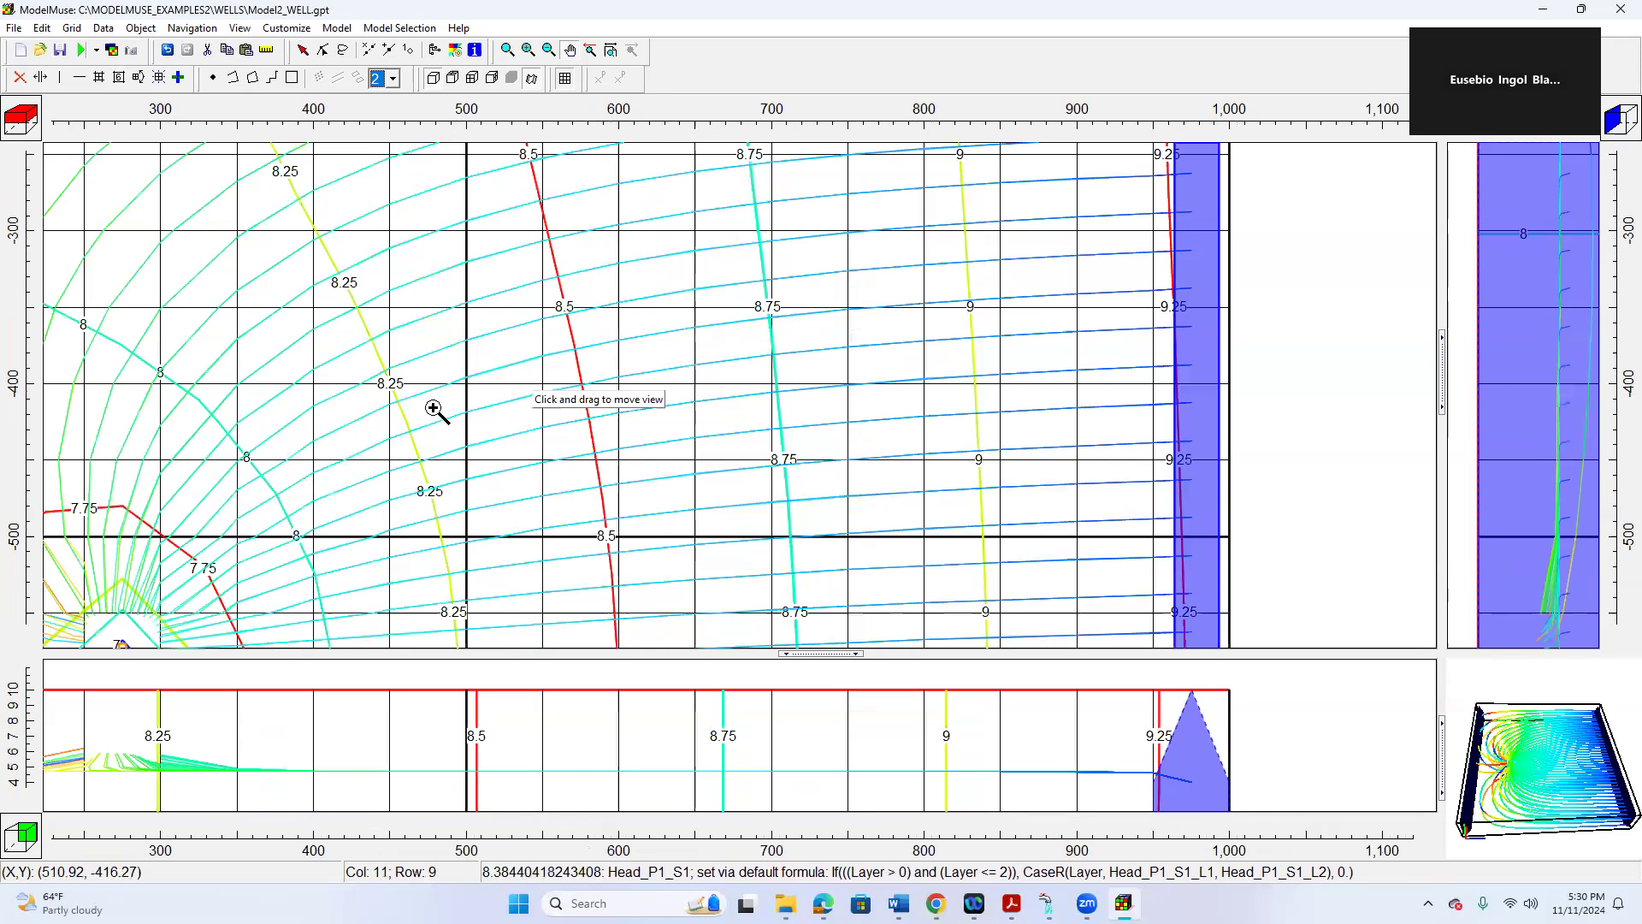
scroll(574, 452, down, 2)
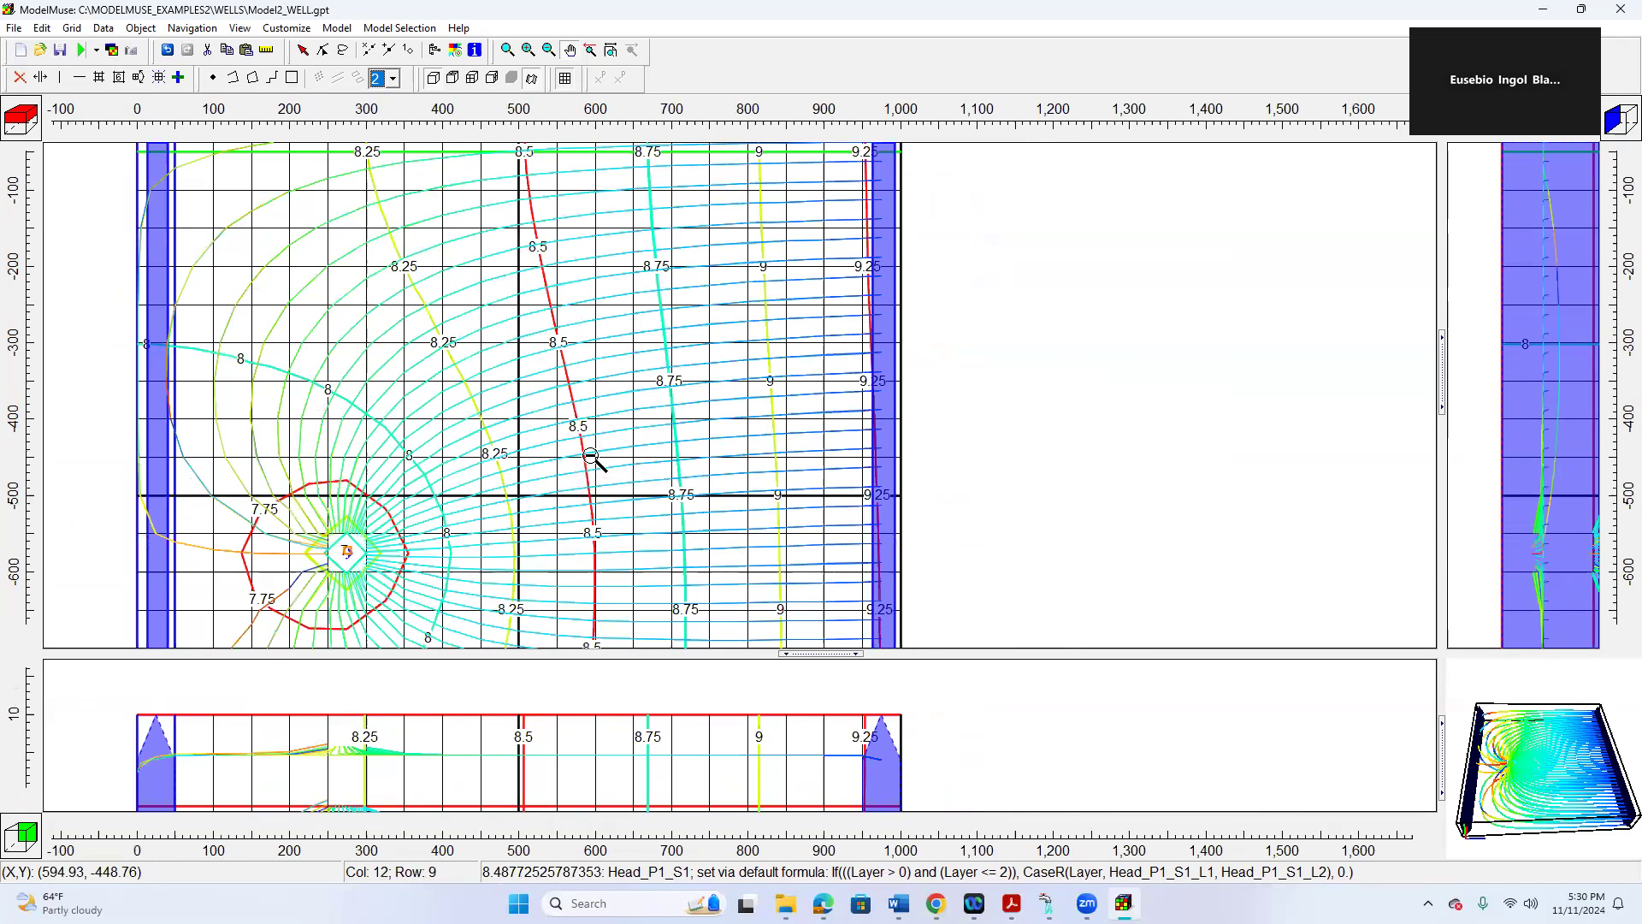
click(786, 95)
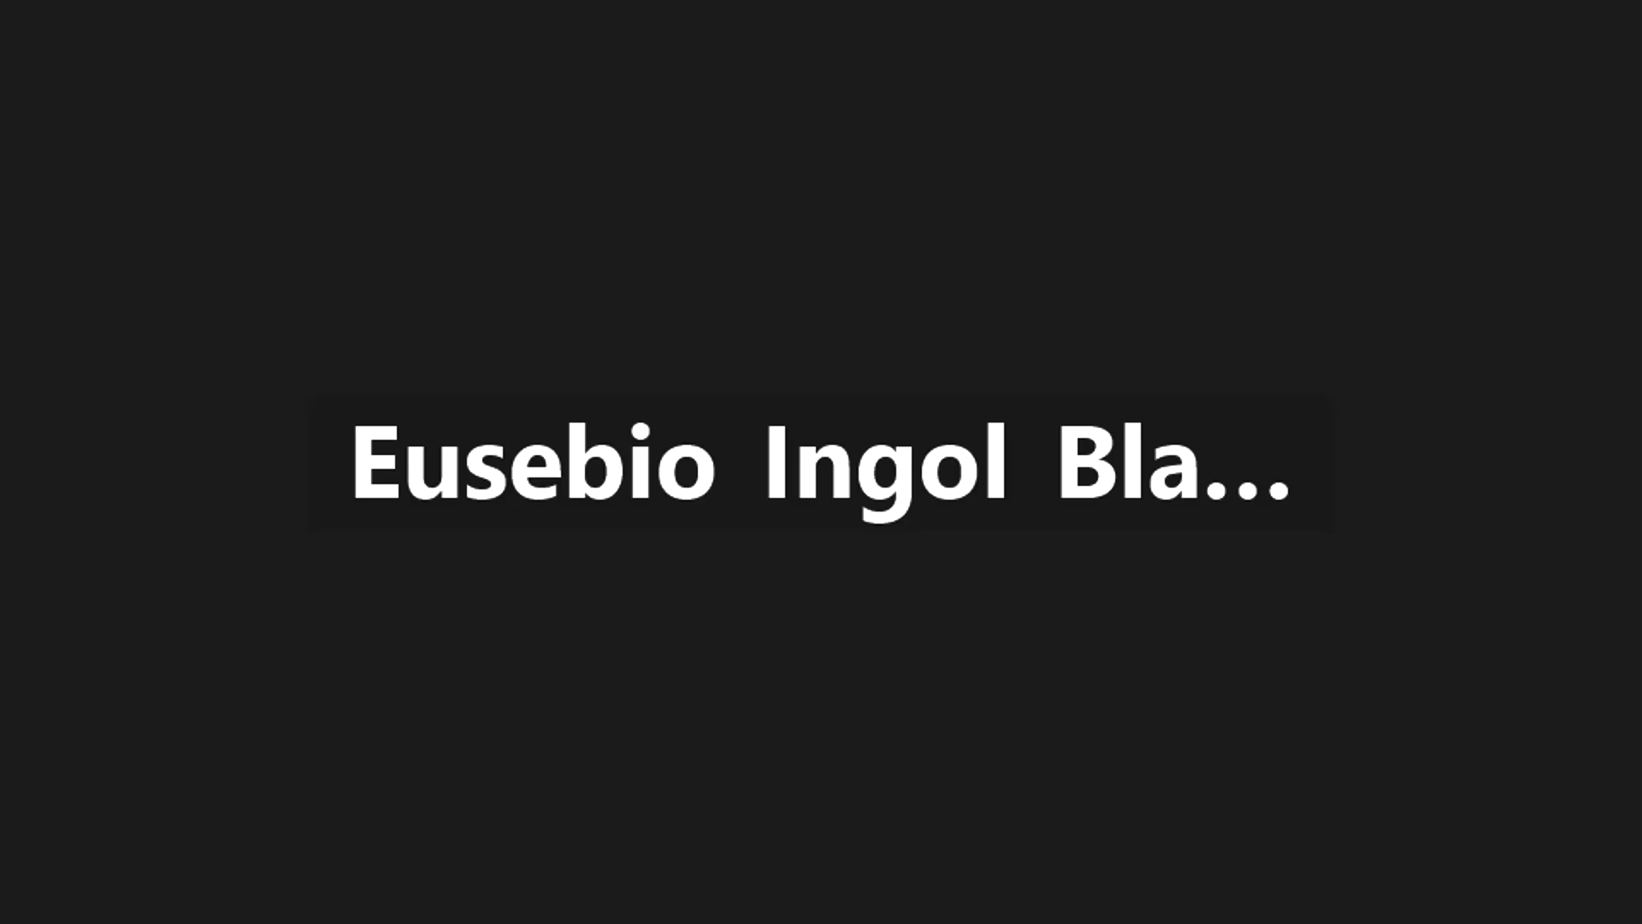